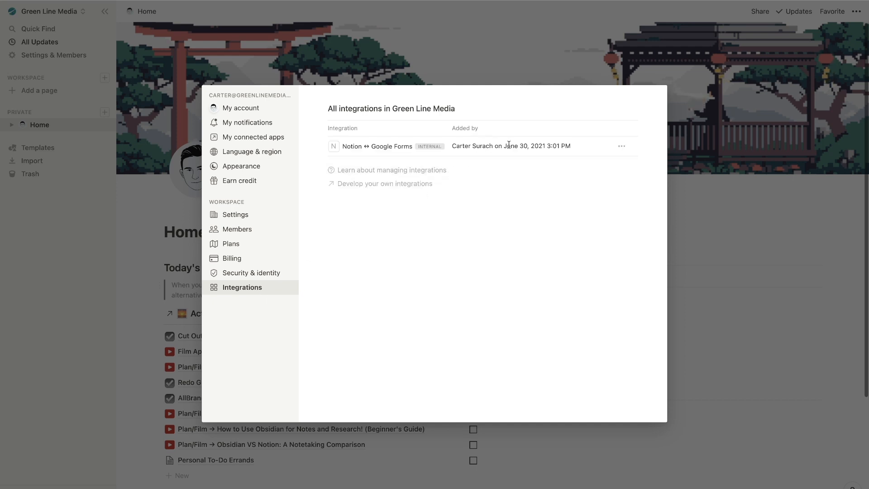
Disconnect the Notion ↔ Google Forms integration, then go to developing your own integrations.
left_click(622, 146)
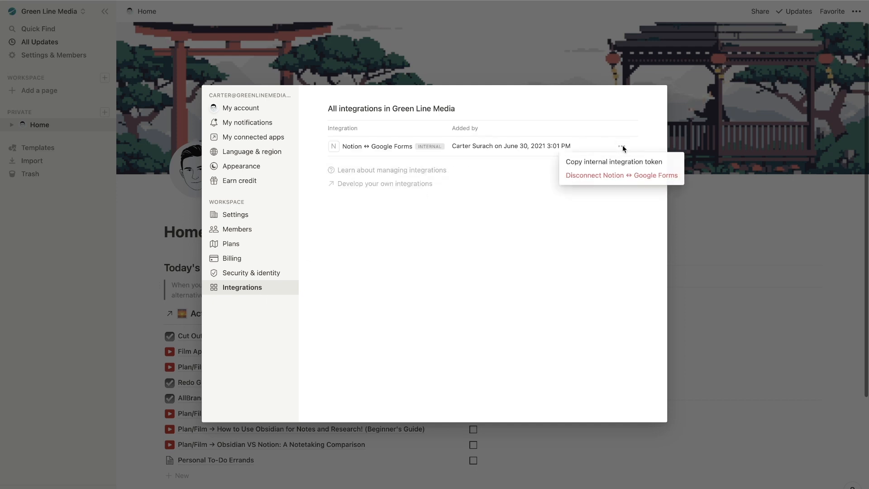
left_click(625, 179)
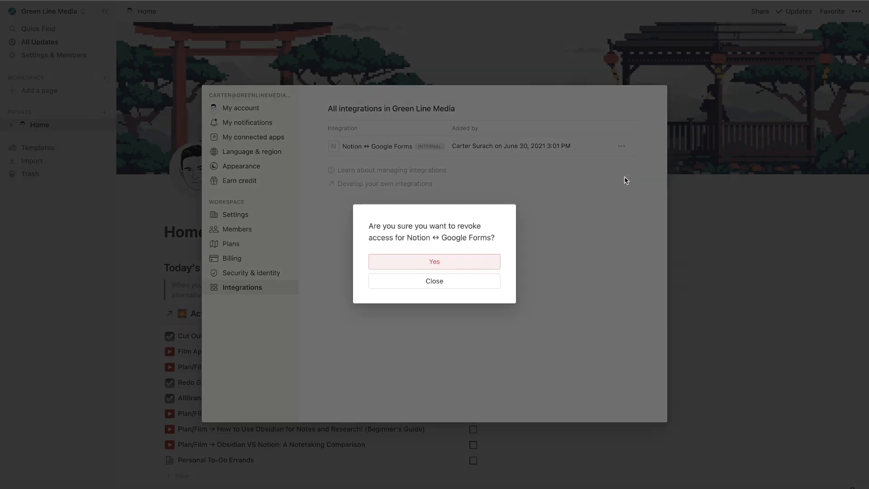
left_click(465, 263)
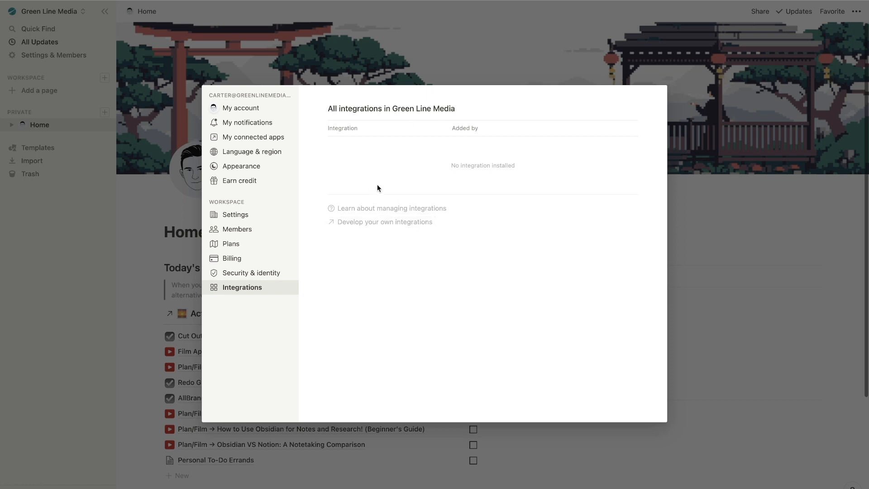
left_click(378, 226)
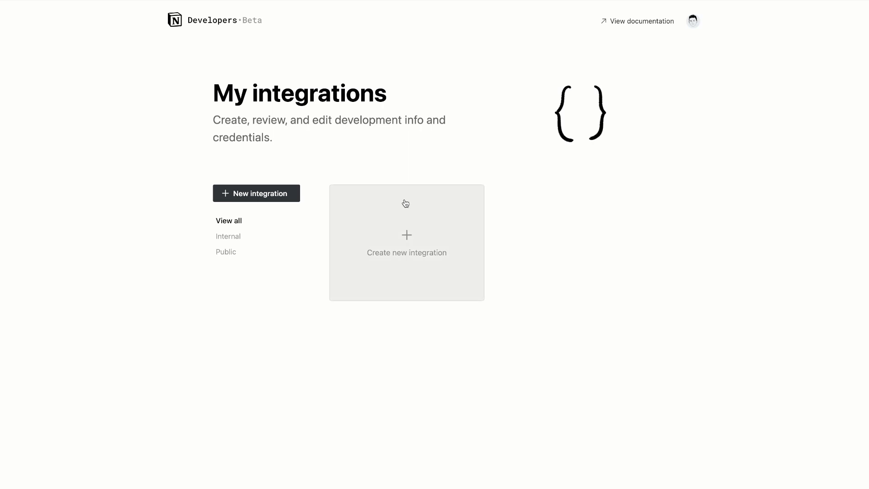
Create an internal integration named 'Forms to Notion' in the Green Line Media workspace.
left_click(408, 235)
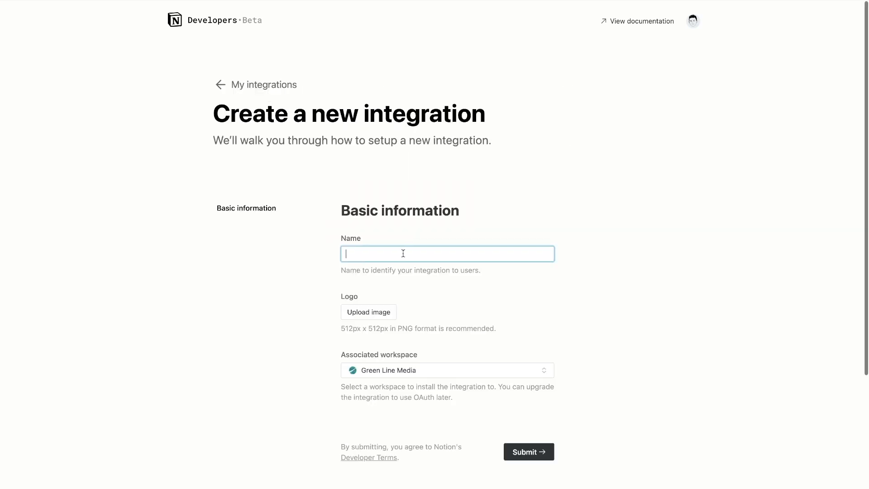
scroll(403, 253, "down", 2)
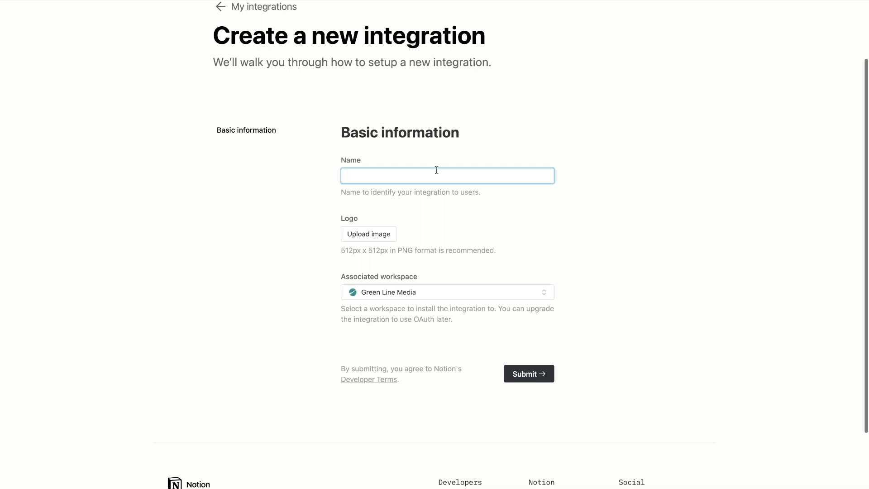
type("Form")
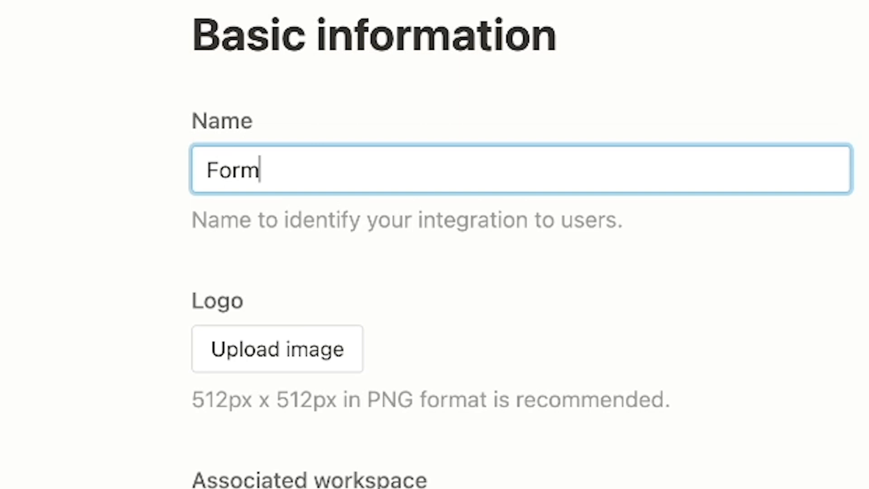
type("s to Not")
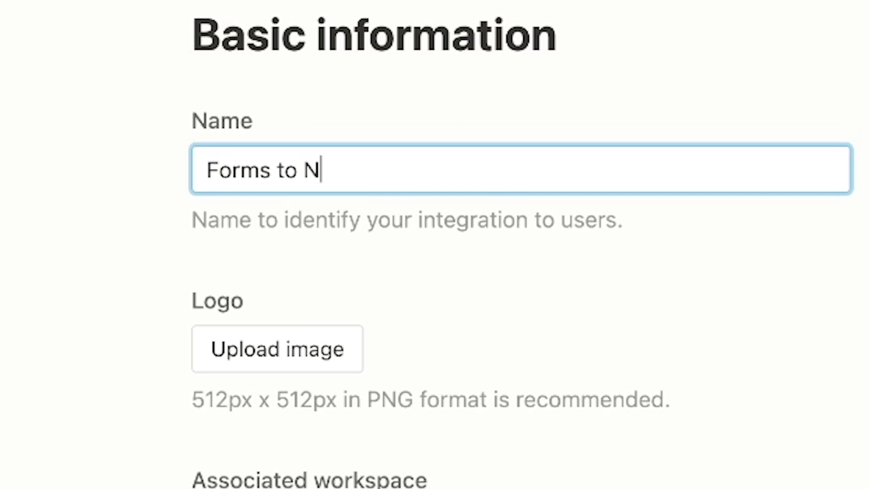
type("ion")
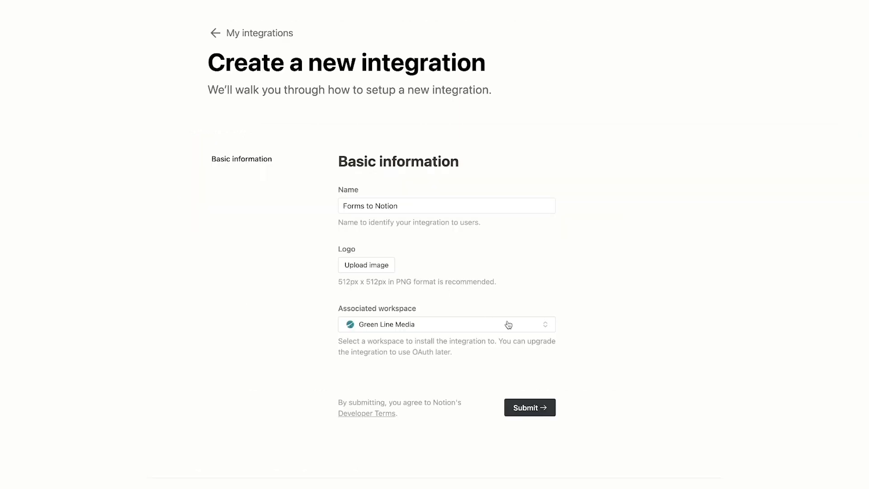
scroll(498, 324, "down", 3)
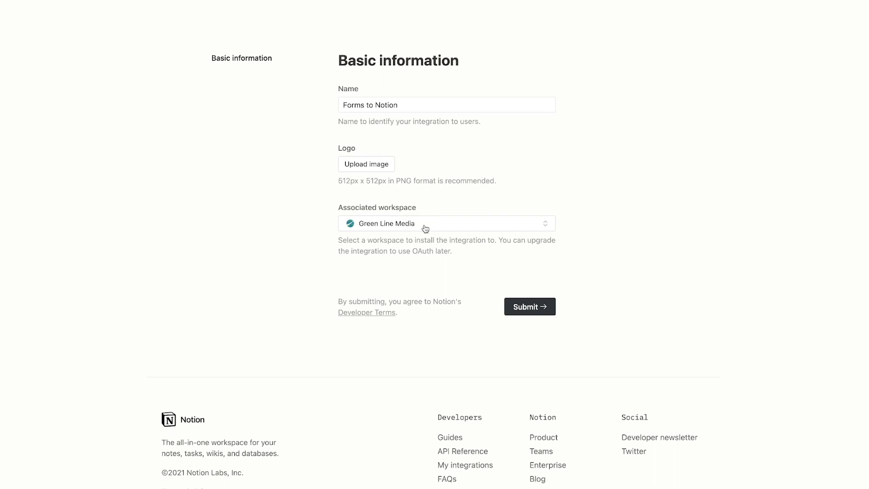
left_click(534, 309)
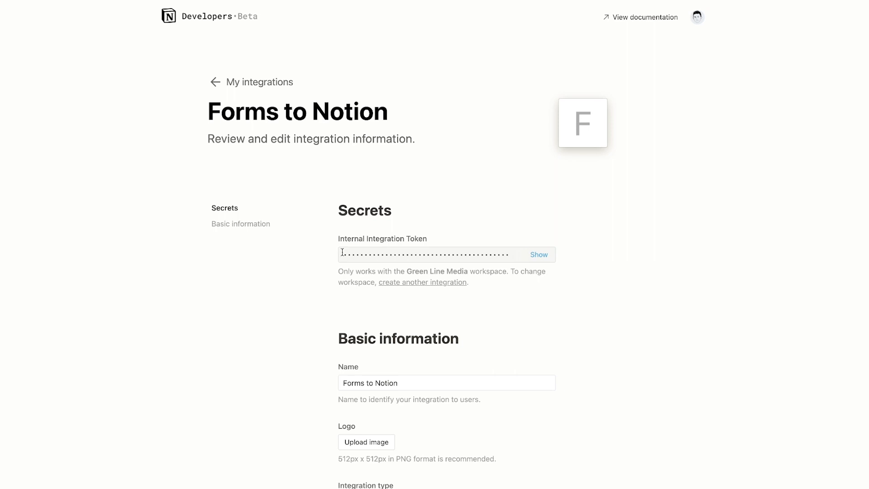
scroll(512, 257, "down", 3)
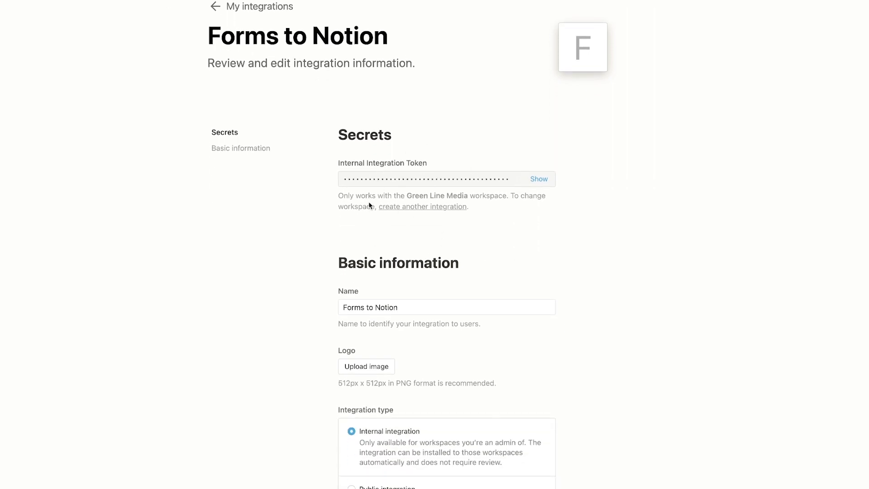
scroll(478, 239, "down", 5)
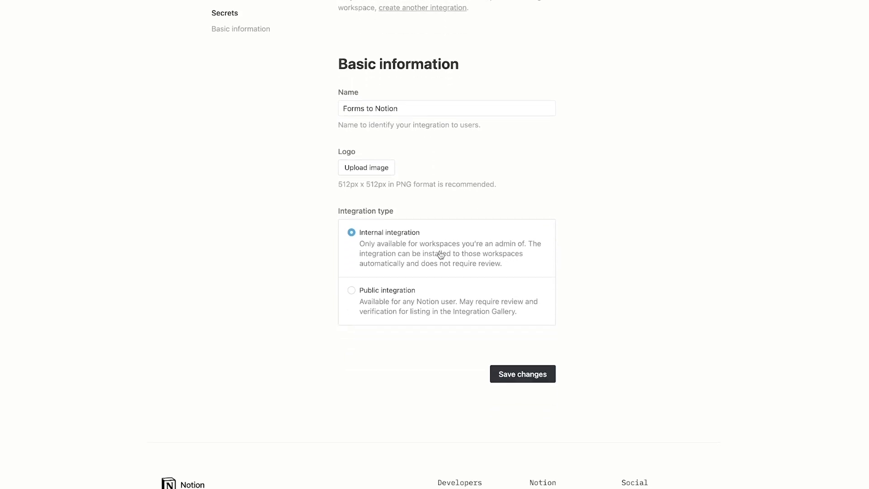
scroll(405, 243, "up", 4)
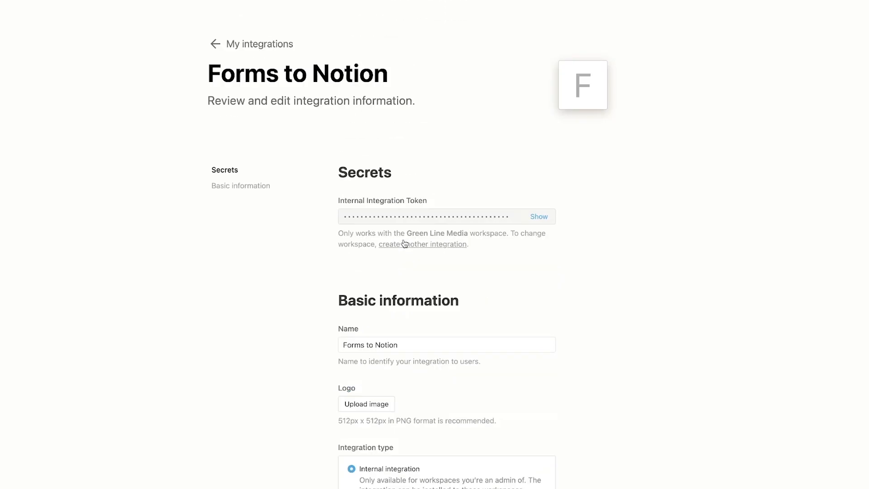
scroll(405, 244, "up", 3)
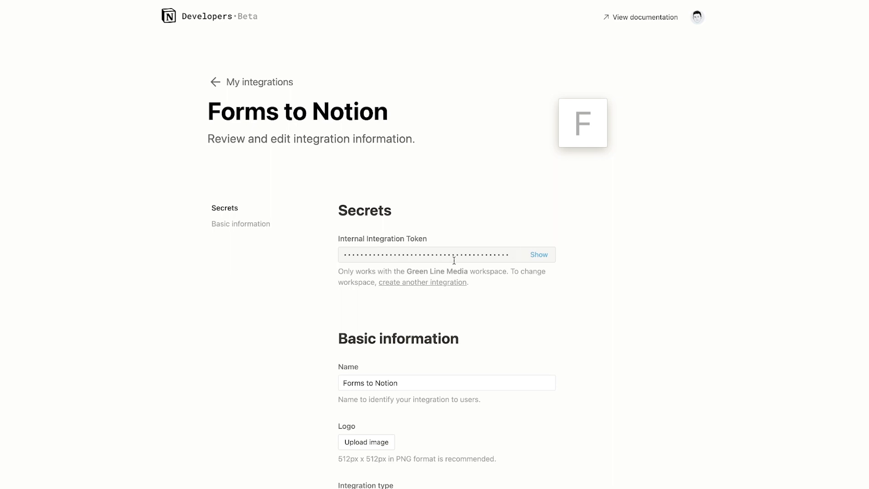
scroll(283, 212, "down", 8)
scroll(283, 211, "up", 3)
scroll(284, 211, "up", 5)
scroll(283, 210, "down", 8)
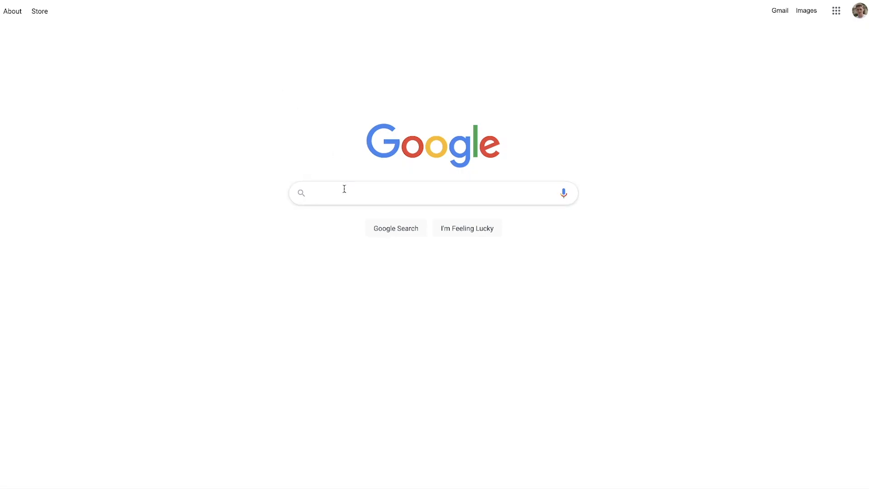
Search 'zapier', sign up on zapier.com with a Google account, and start a new Zap.
type("zap")
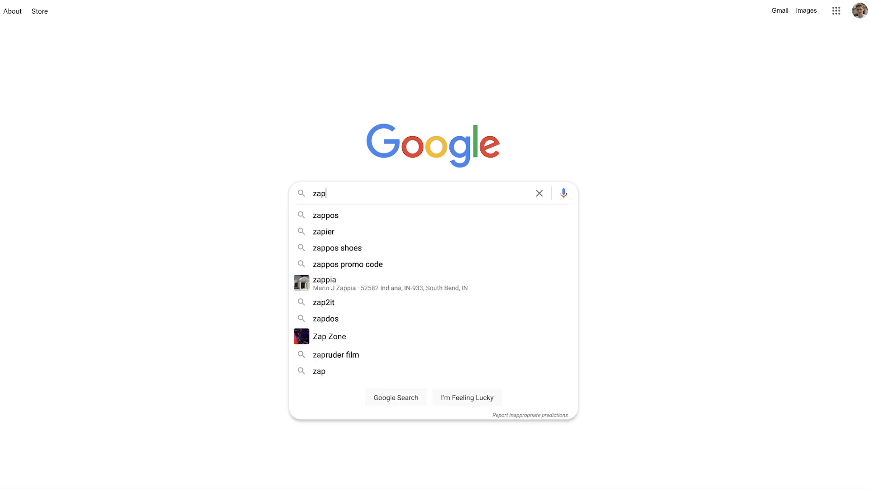
type("ier")
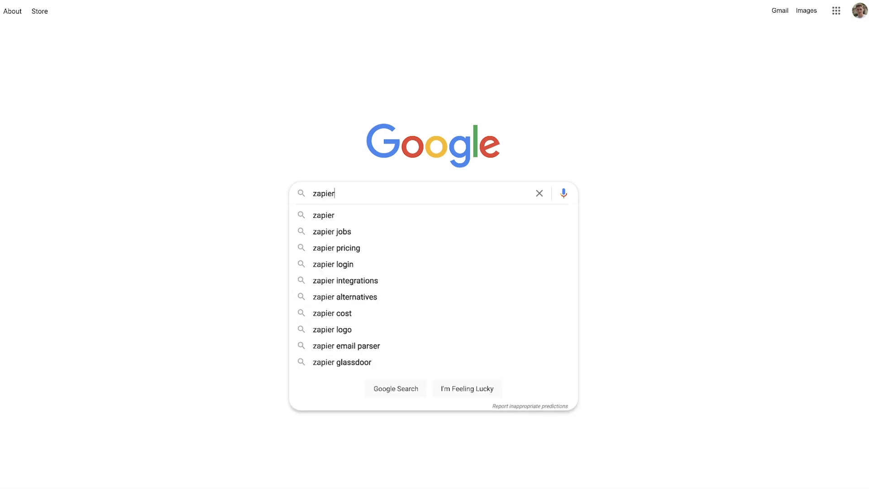
key("Return")
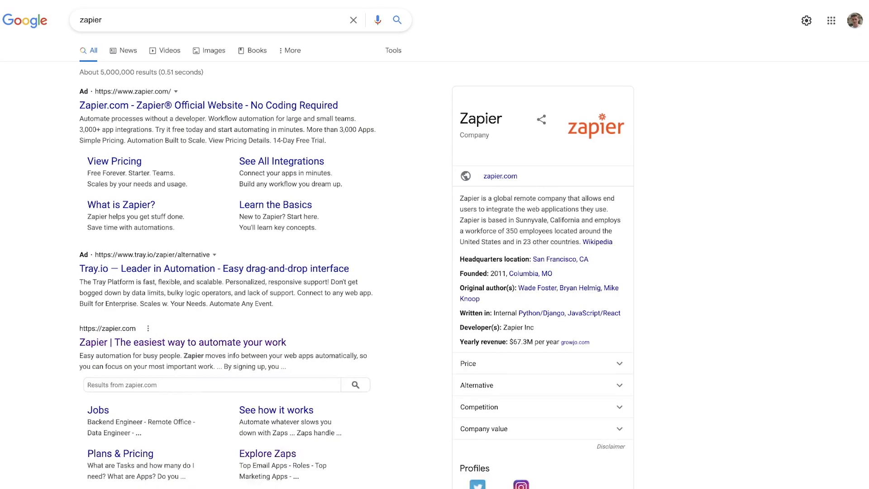
left_click(159, 343)
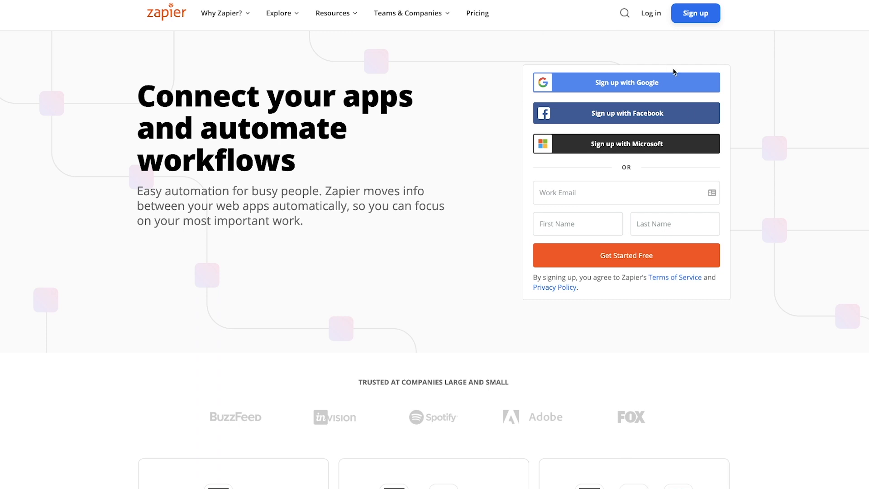
left_click(623, 84)
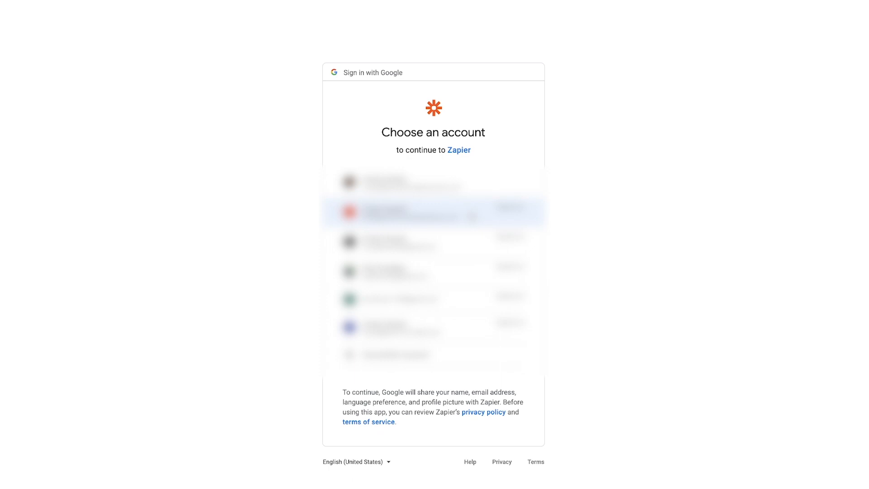
left_click(472, 216)
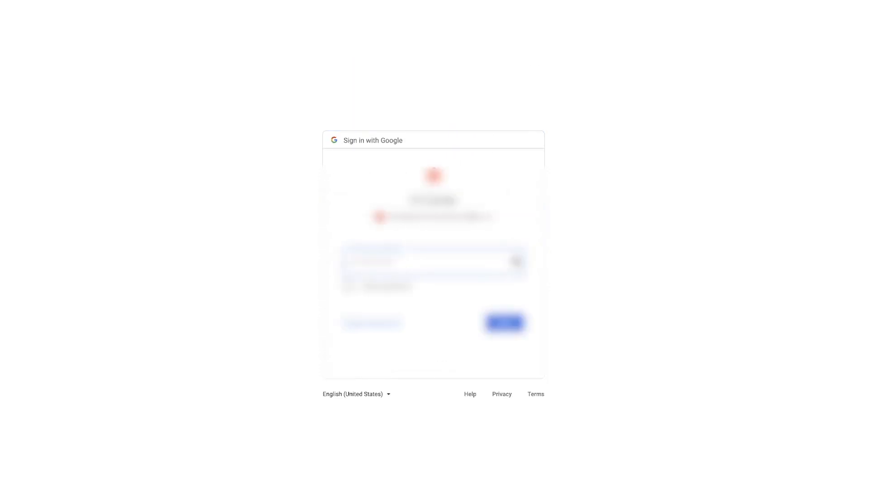
left_click(504, 323)
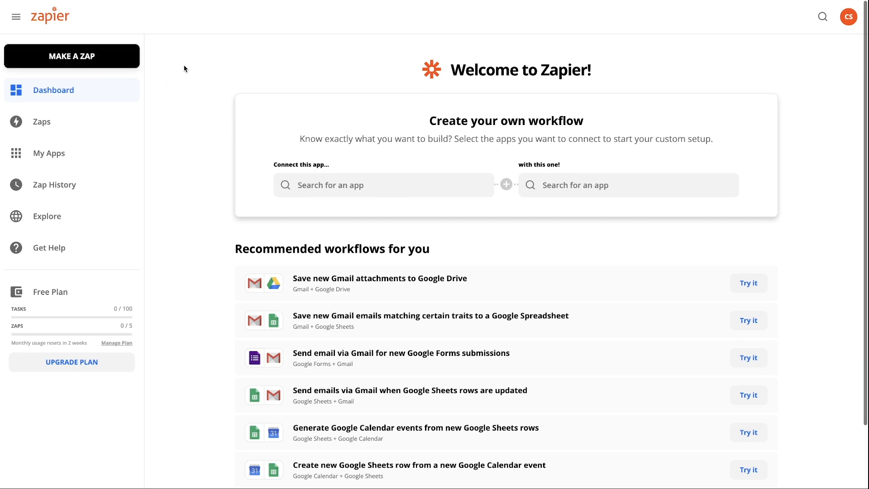
left_click(110, 56)
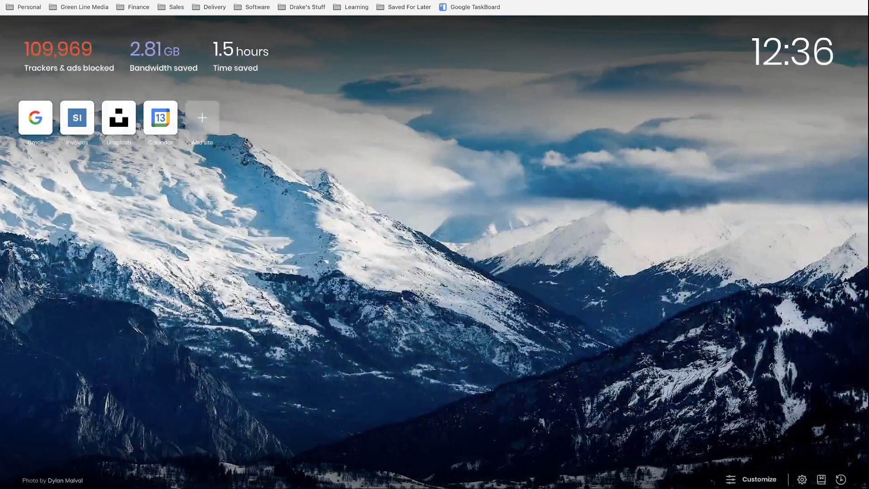
Create a new blank Google Form and delete its default 'Untitled form' title.
type("automate.io")
key("Return")
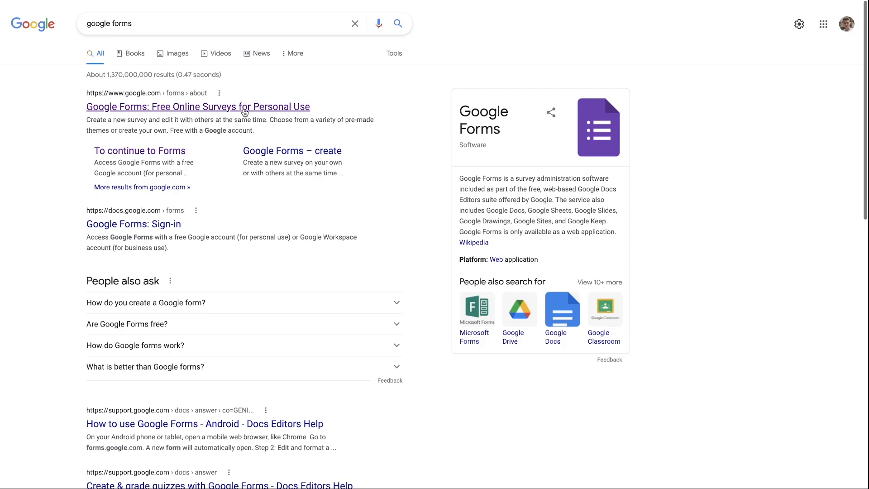
left_click(245, 109)
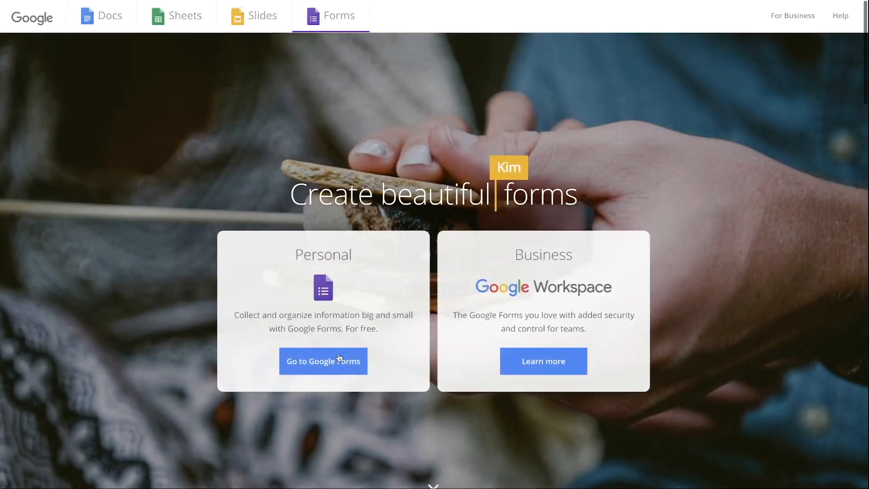
left_click(340, 361)
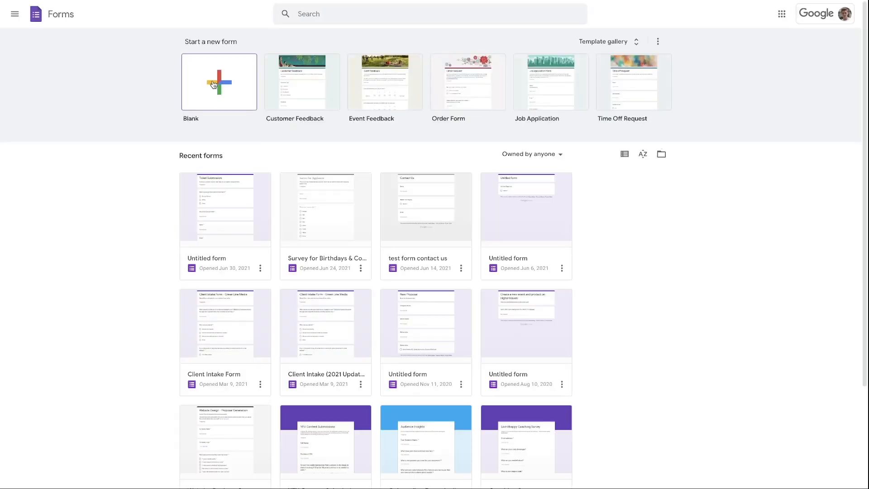
left_click(212, 83)
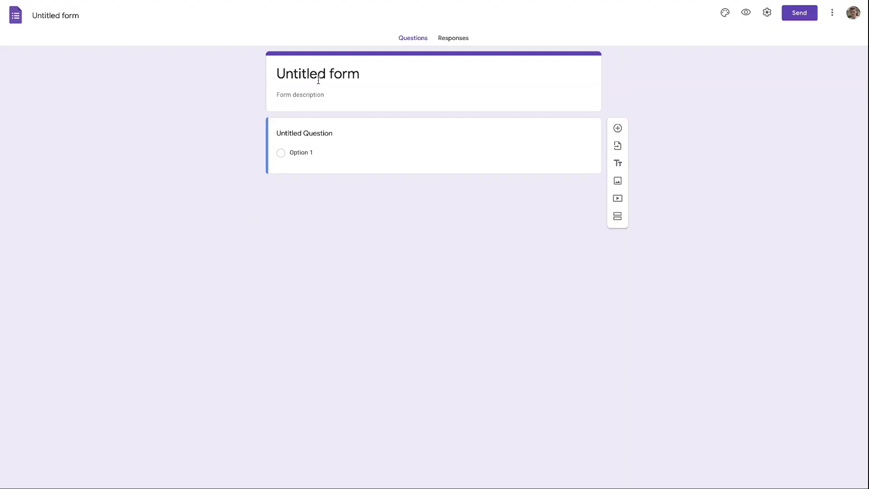
left_click(371, 74)
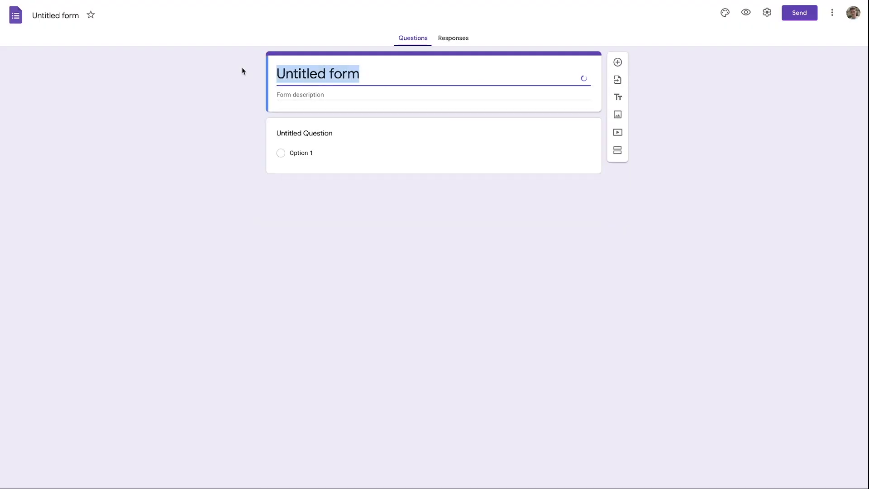
key("BackSpace")
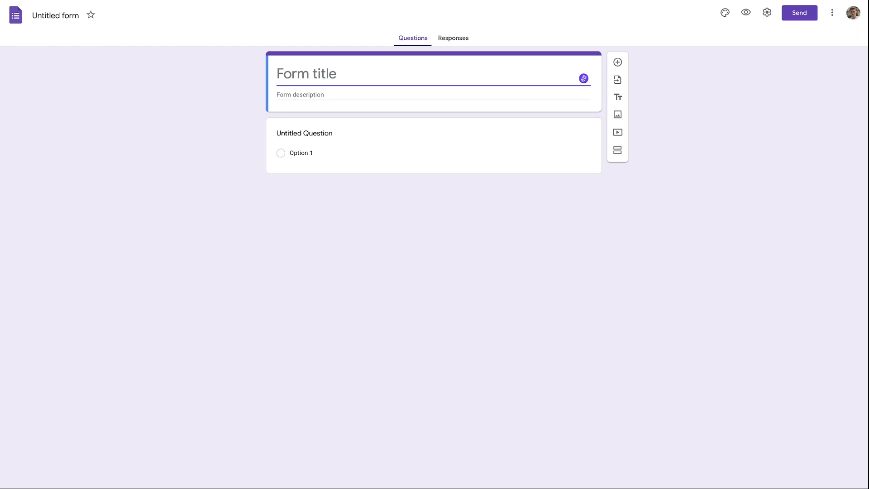
Title the form 'Ticket Form', describe it 'Enter your problem below.', and ask 'What is your category of problem?'.
type("Ticket Form")
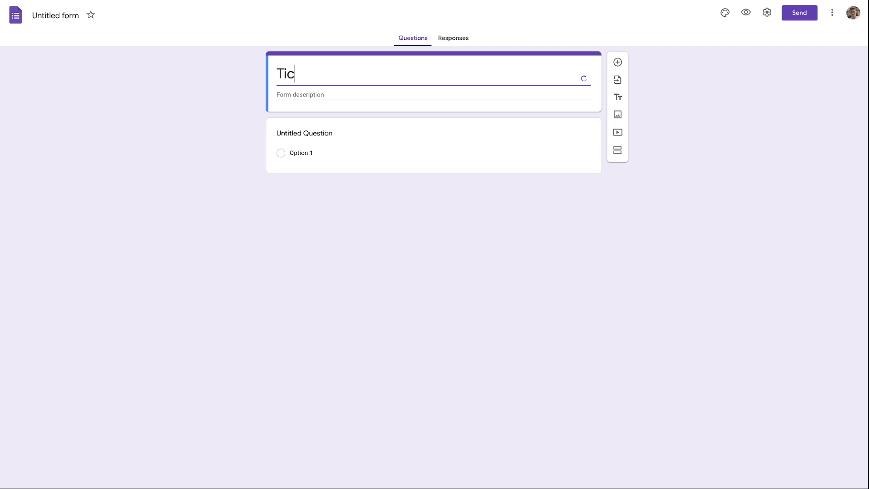
left_click(285, 93)
type("Enter your problem ")
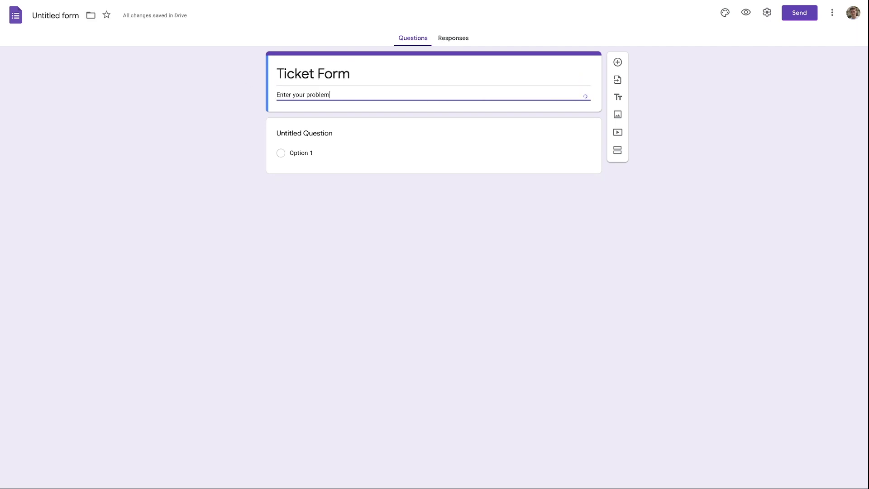
type("below.")
left_click(304, 133)
type("What is you")
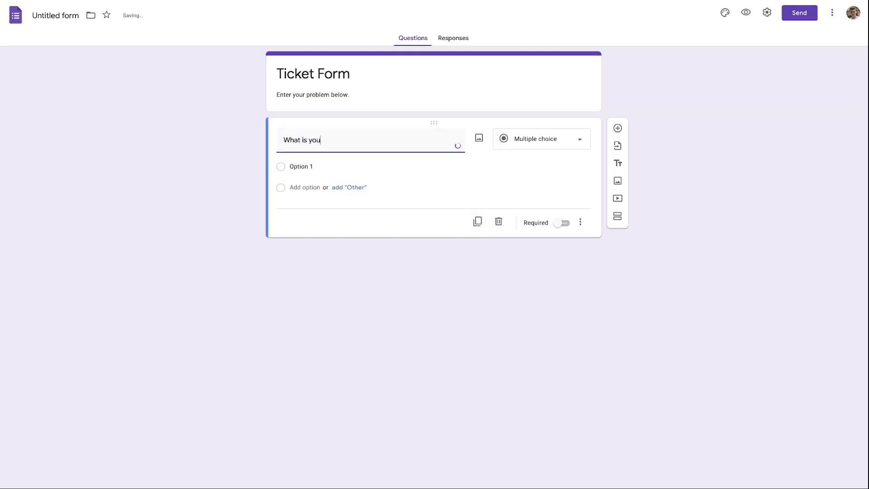
type("r category of probelm")
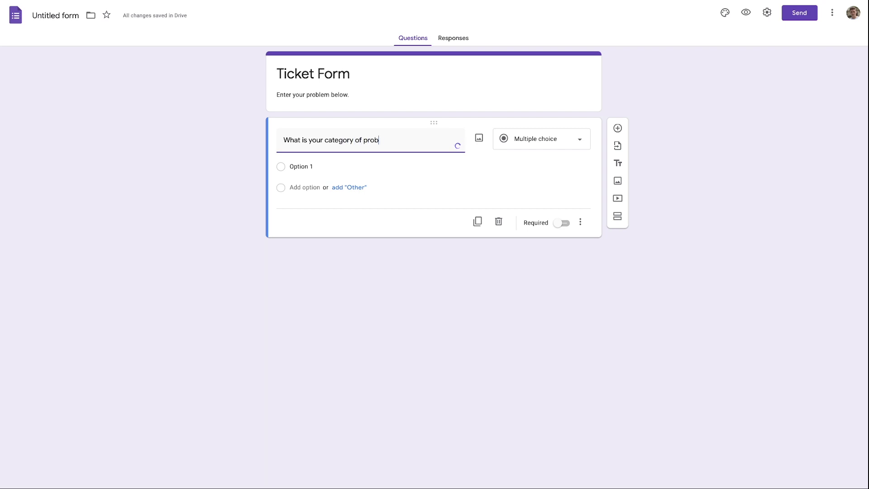
key("BackSpace")
key("BackSpace")
key("BackSpace")
type("lem...")
key("BackSpace")
key("BackSpace")
key("BackSpace")
type("?")
Give the question the options Sales Related, Billing Related, Technical Problem and General Inquiry.
left_click(315, 162)
key("BackSpace")
type("Sales Related")
key("Return")
key("BackSpace")
type("Bill")
type("ing")
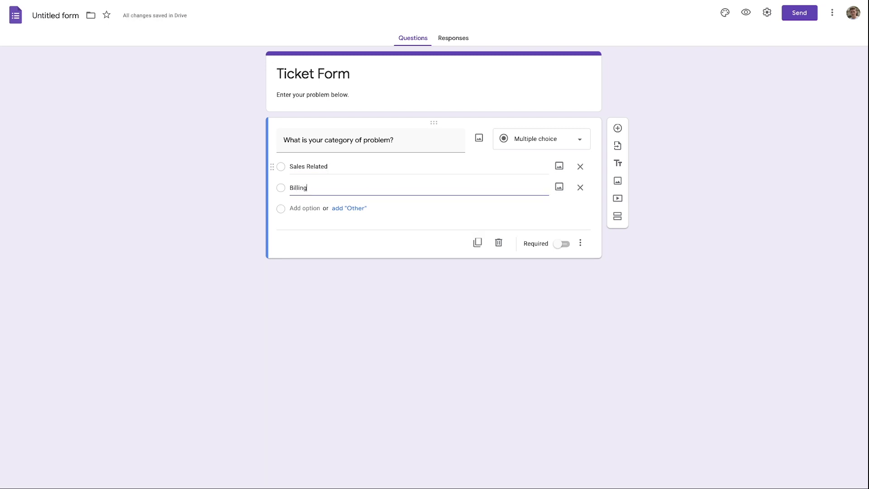
type(" Related")
key("Return")
type("Te")
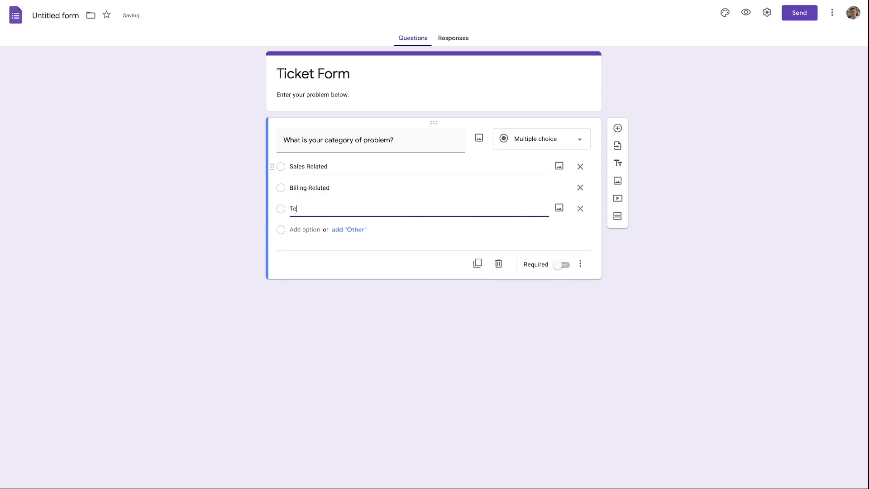
type("chnical Problem")
key("Return")
type("General Inquiry")
left_click(393, 274)
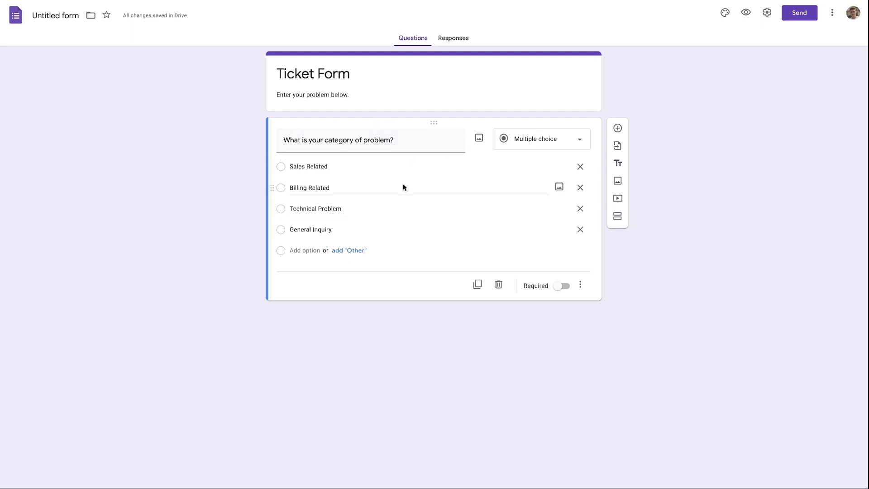
Make the category question required and add a 'Describe your problem.' paragraph question.
left_click(562, 285)
left_click(473, 286)
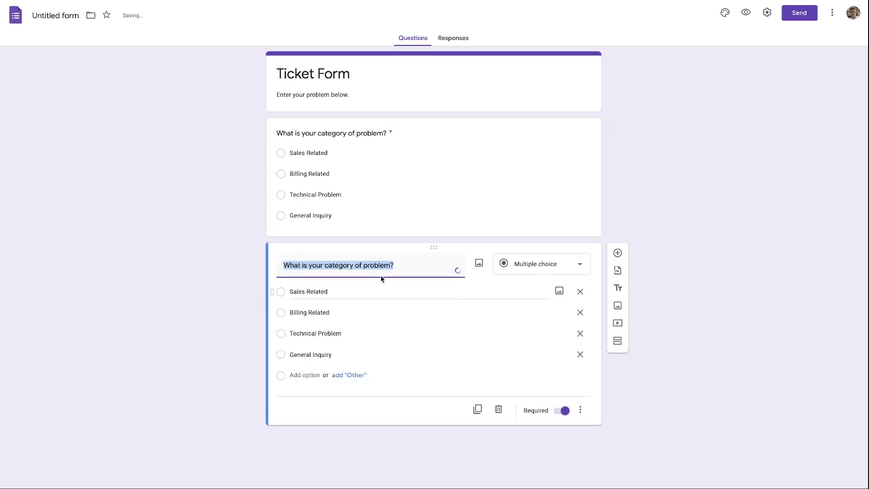
left_click(516, 274)
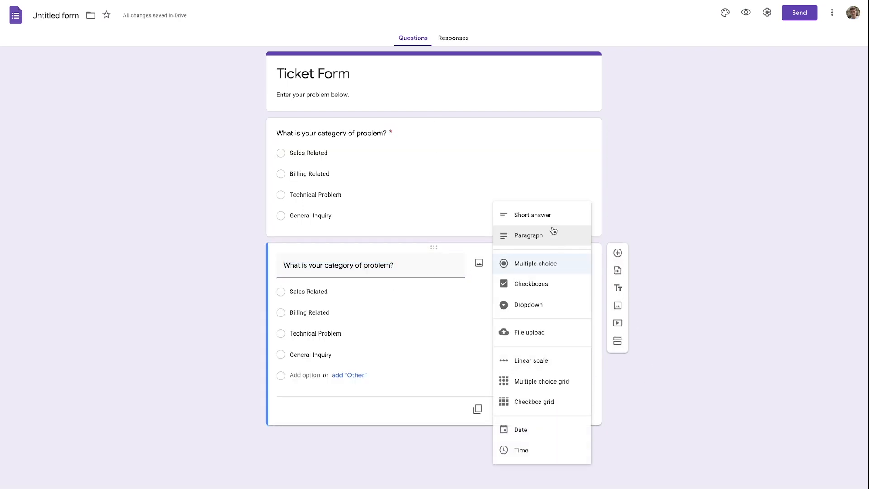
left_click(552, 237)
triple_click(406, 264)
key("BackSpace")
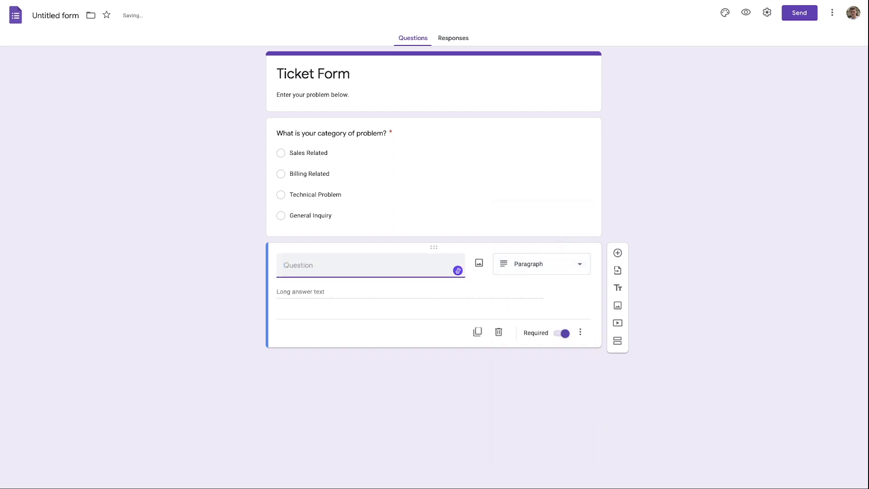
type("Describe your problem.")
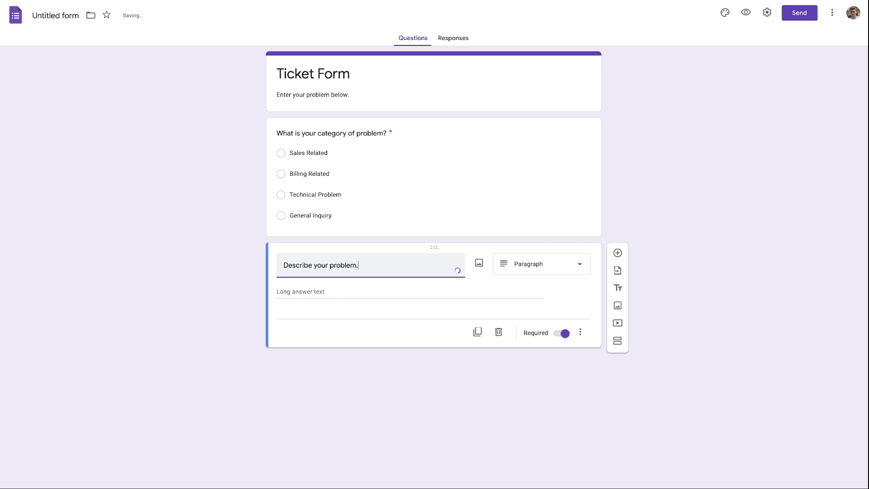
key("Tab")
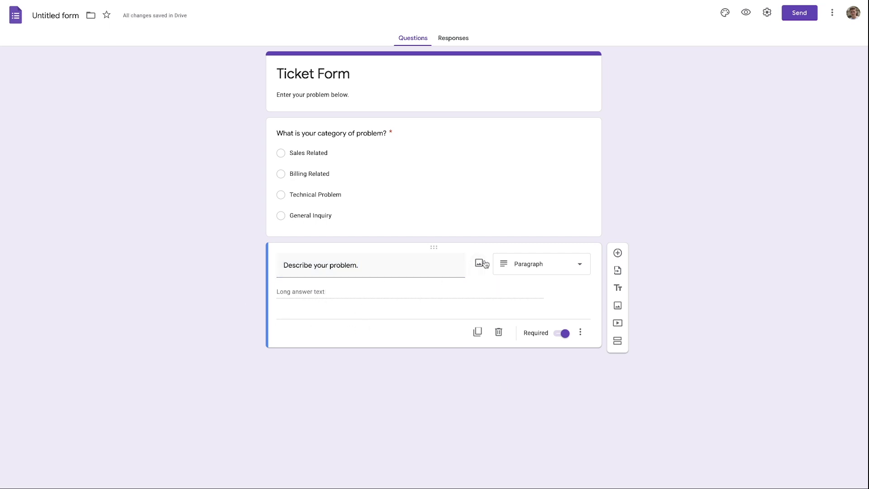
Add a required 'Name' short-answer question.
left_click(477, 332)
left_click(549, 328)
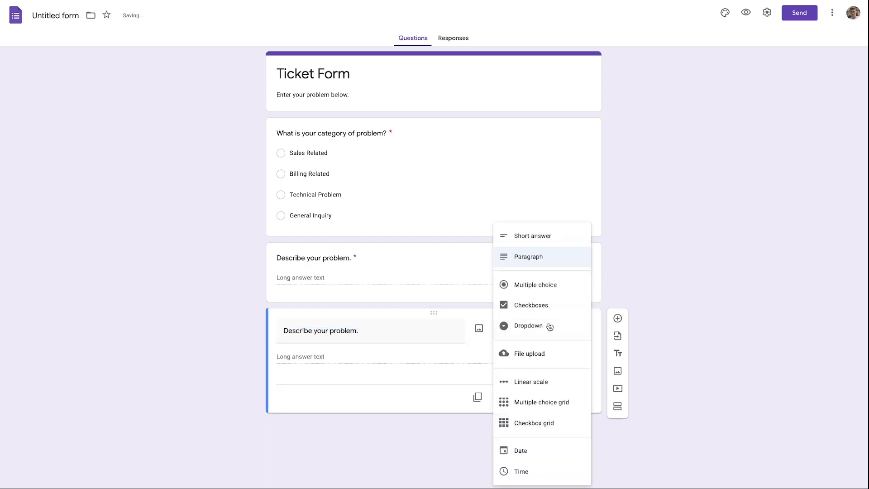
left_click(537, 237)
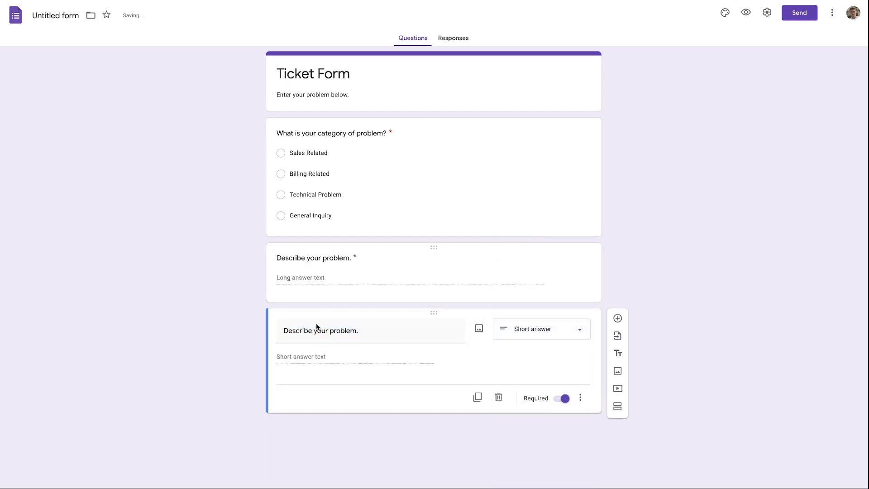
left_click_drag(383, 326, 275, 326)
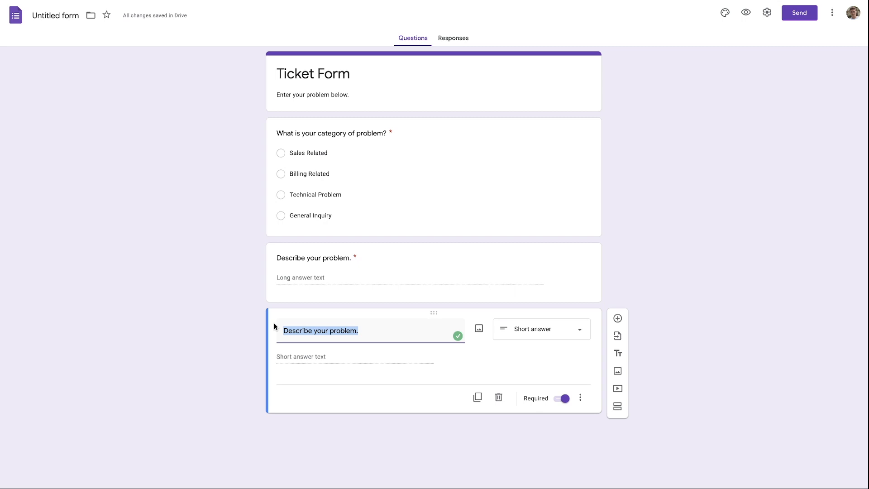
type("Name")
left_click(303, 412)
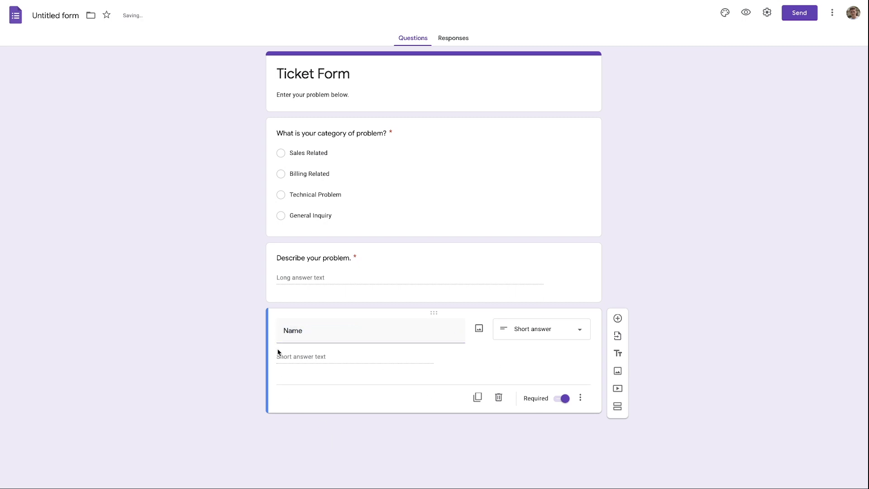
left_click(562, 399)
left_click(563, 399)
Move the Name question to the top of the form.
left_click_drag(426, 267, 402, 123)
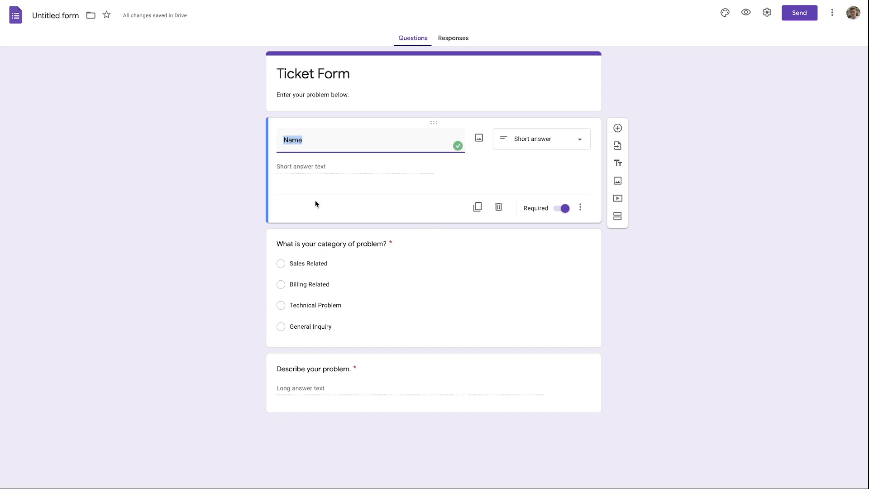
left_click(194, 185)
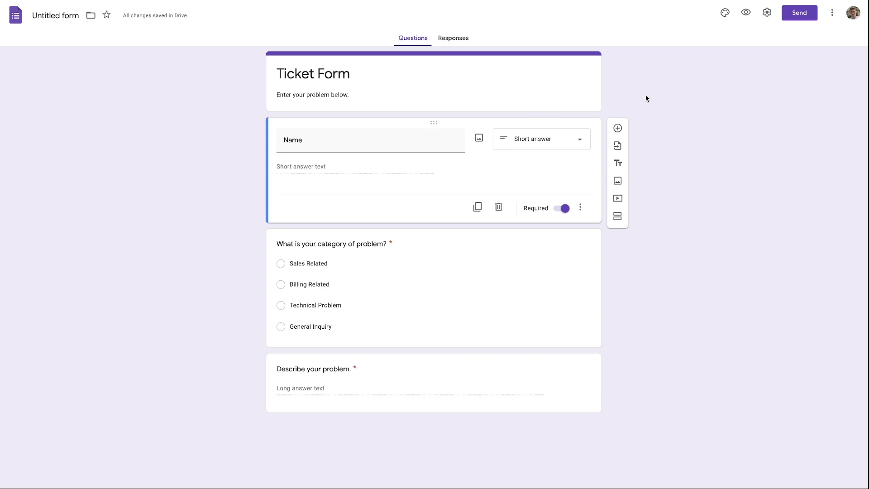
left_click(726, 14)
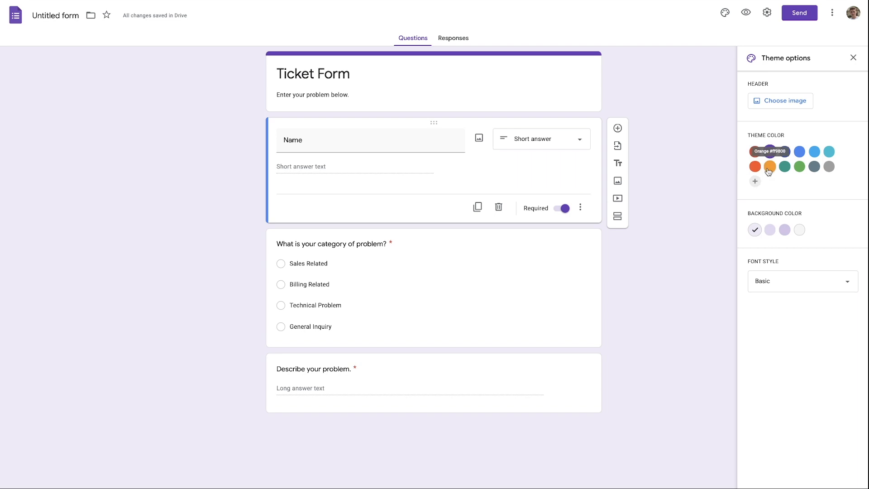
Set the form's theme colour to blue and its page background to grey.
left_click(785, 167)
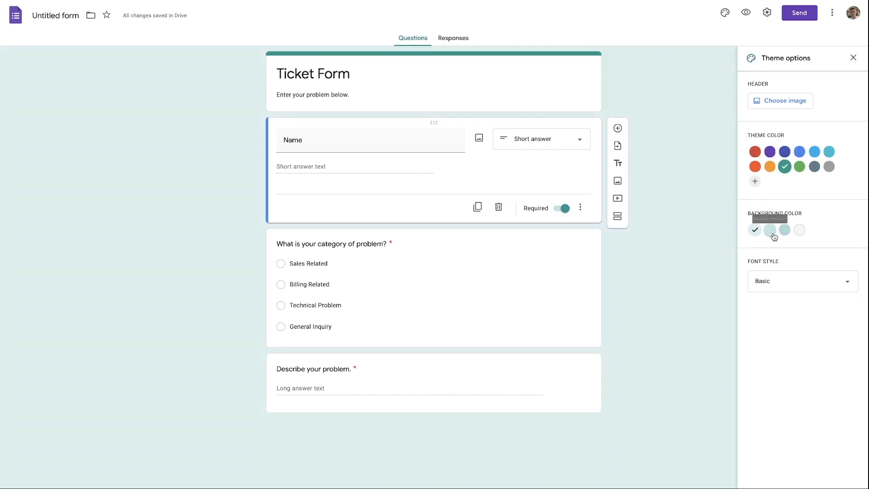
left_click(800, 230)
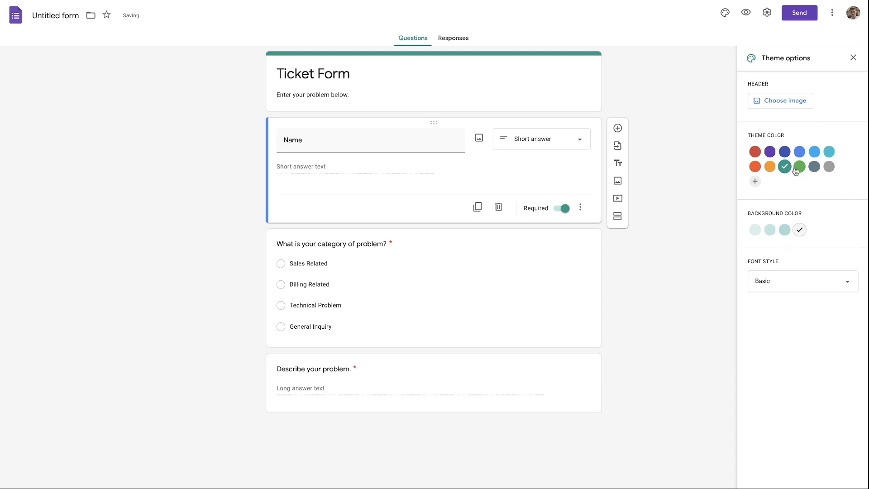
left_click(814, 154)
left_click(799, 152)
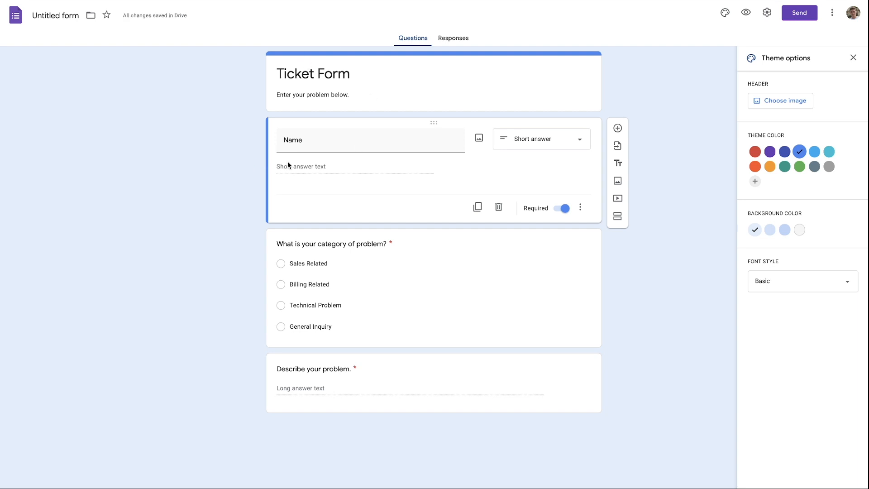
left_click(801, 230)
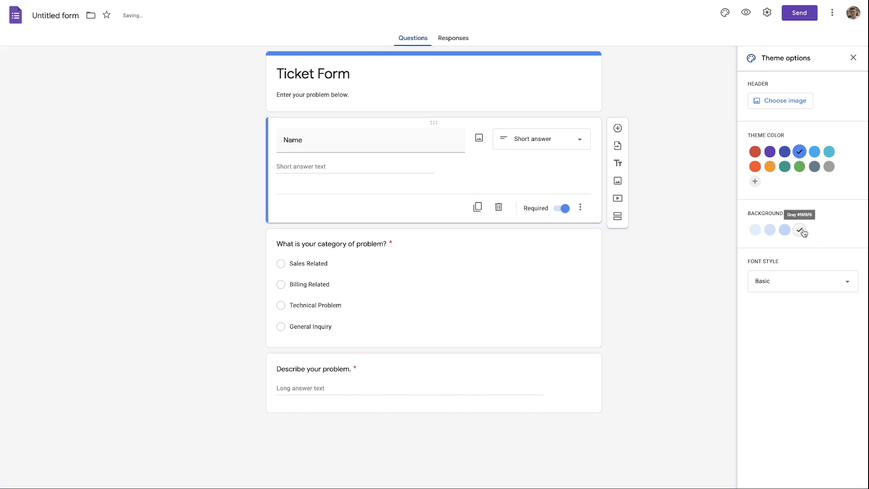
left_click(853, 57)
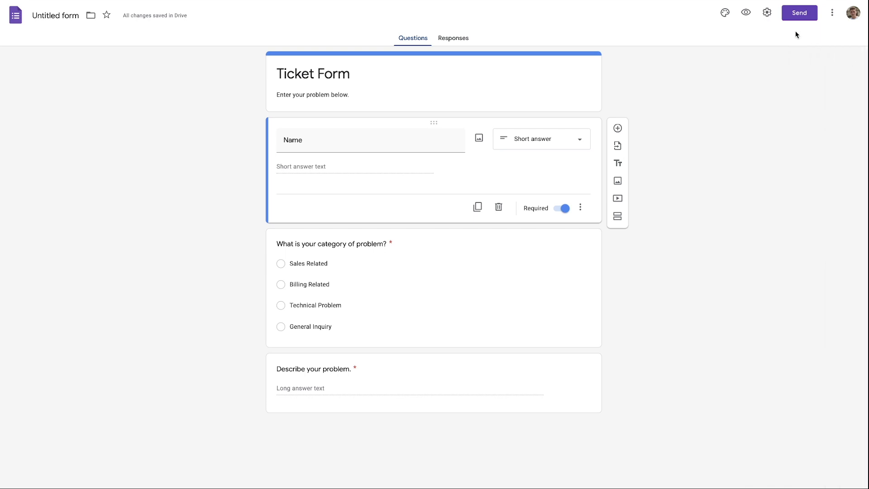
Turn off the Green Line Media Solutions sign-in restriction and save the form settings.
left_click(767, 13)
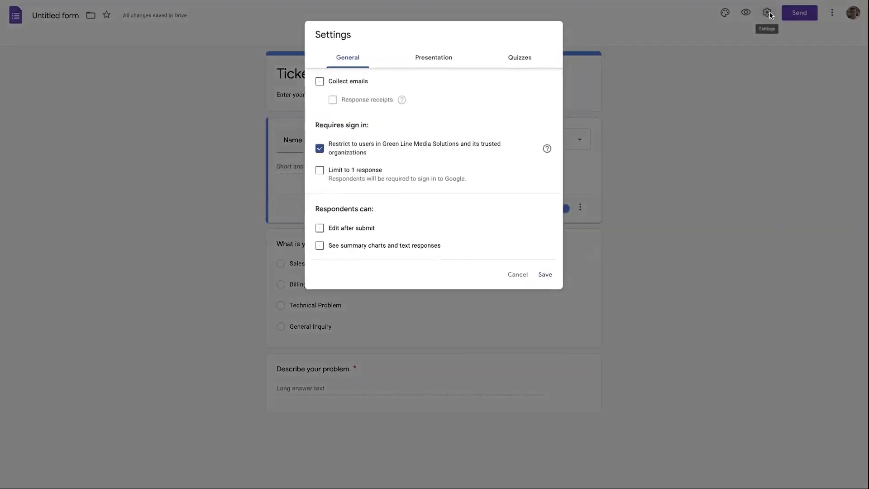
left_click(320, 149)
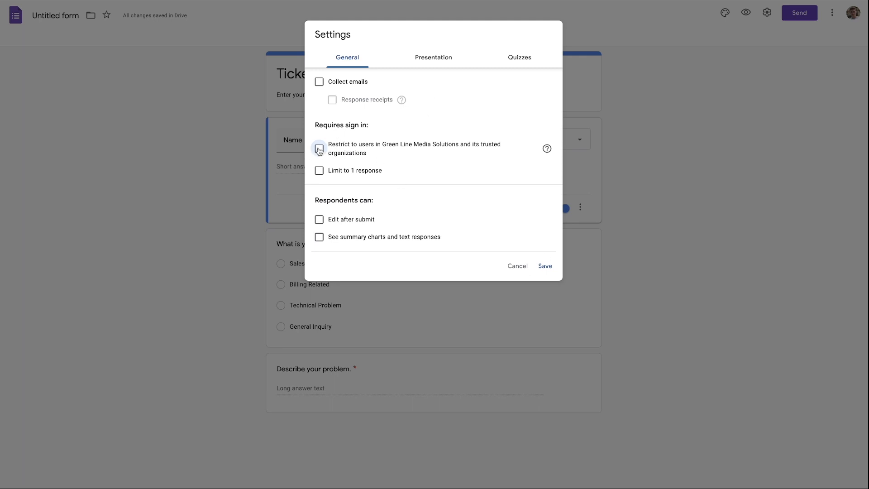
left_click(548, 268)
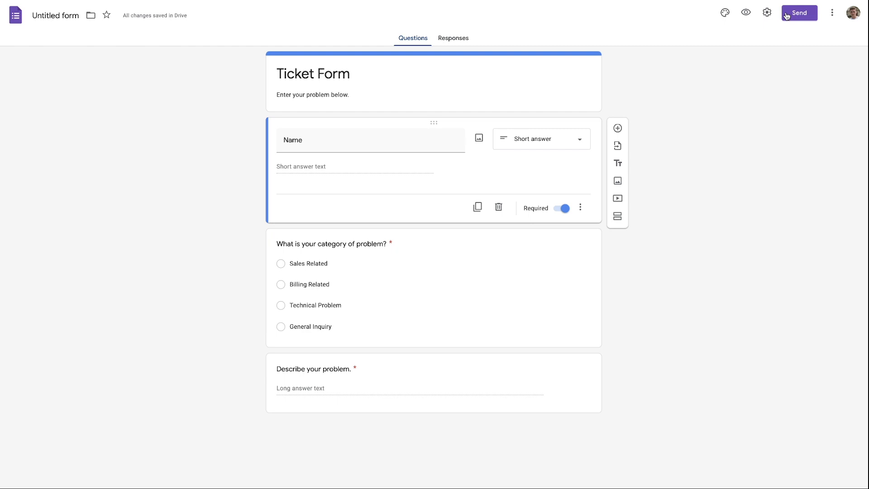
Copy the Ticket Form's 640 × 852 px embed HTML code to the clipboard.
left_click(799, 13)
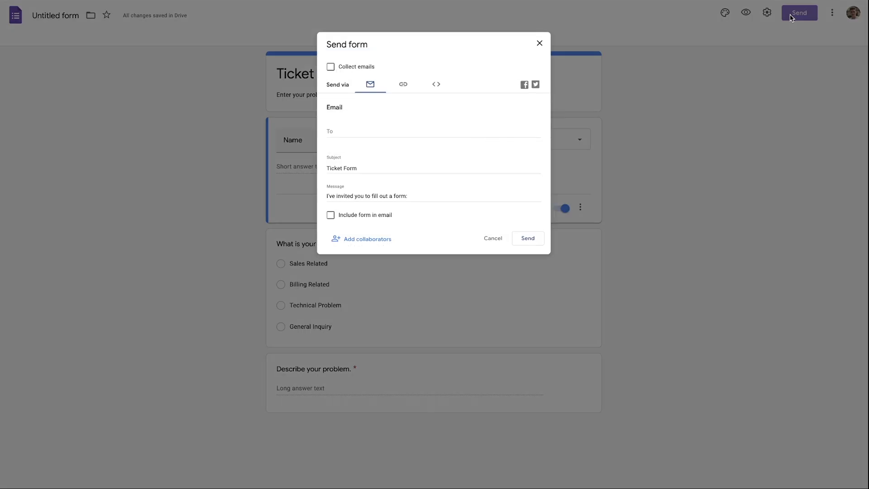
left_click(401, 80)
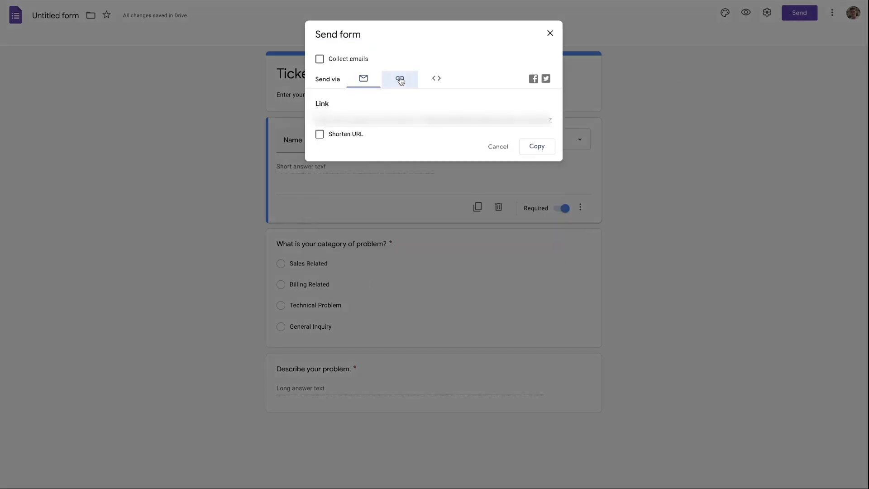
left_click(436, 80)
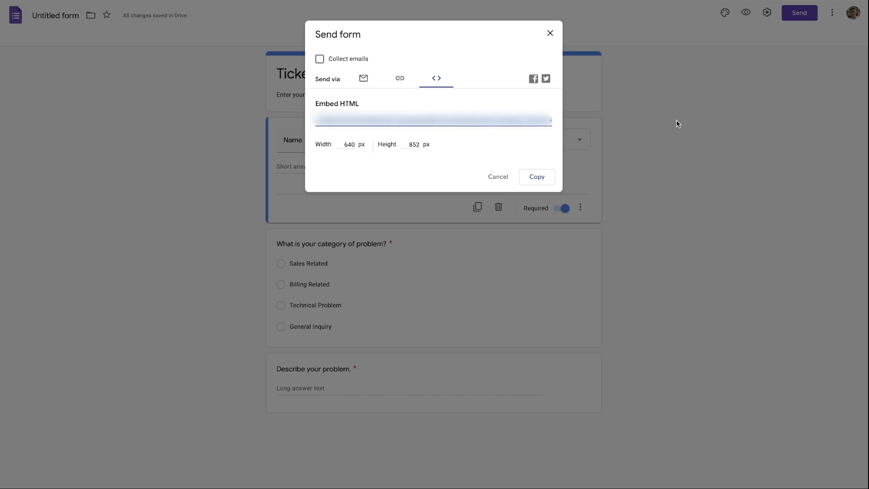
left_click(537, 180)
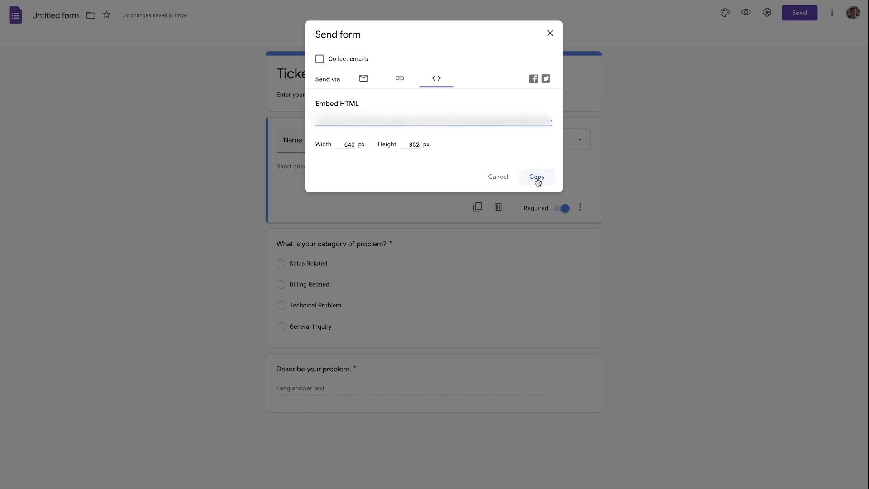
left_click(550, 33)
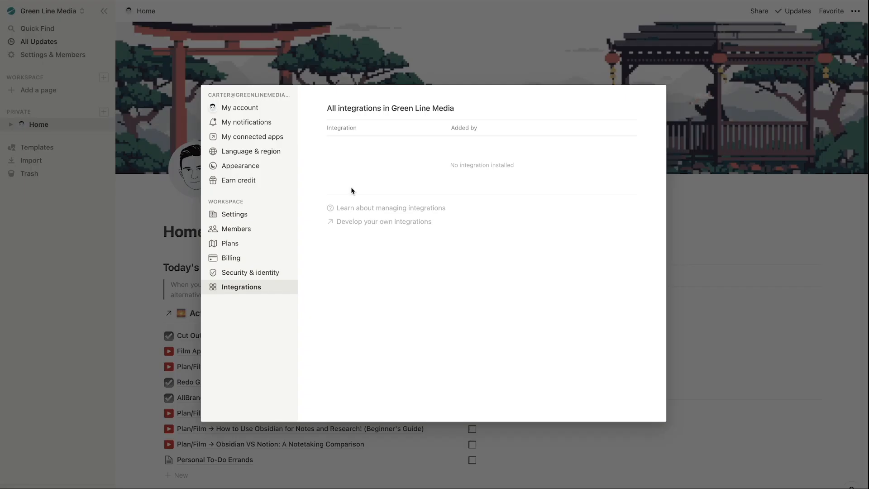
Add a 'Ticket Responses' page under Home and delete its synced linked-pages block.
left_click(267, 69)
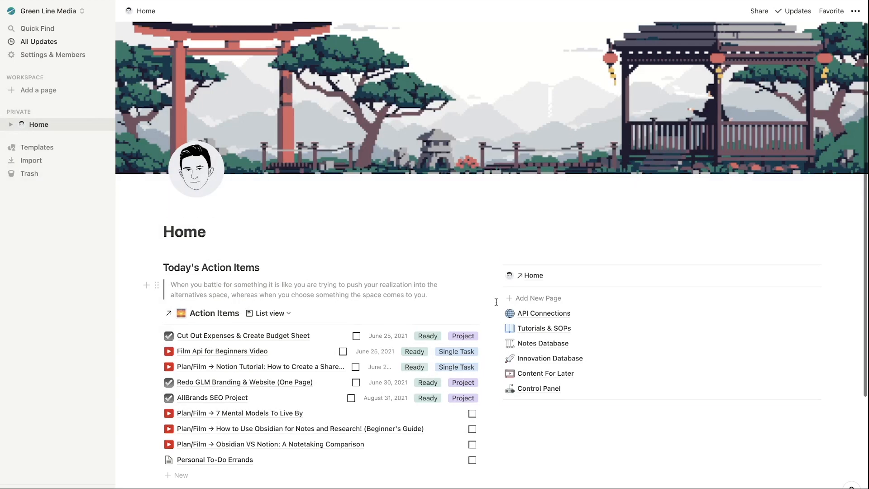
left_click(535, 299)
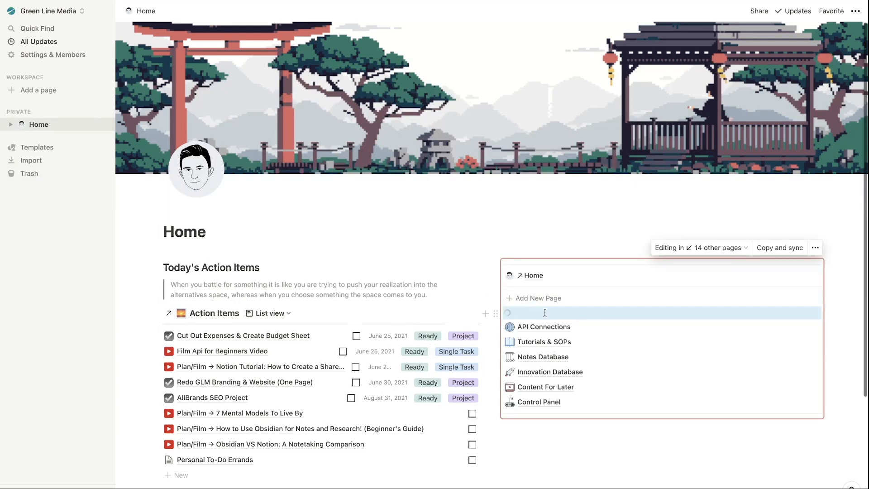
left_click(545, 312)
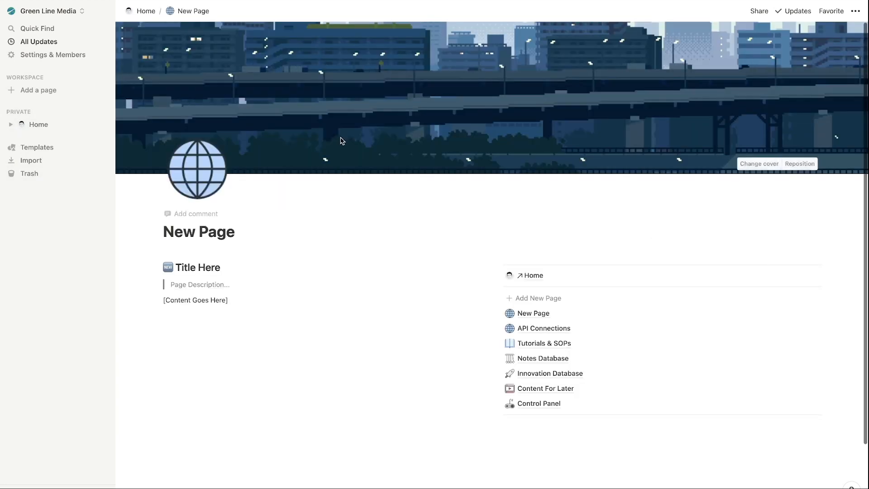
triple_click(264, 231)
type("T")
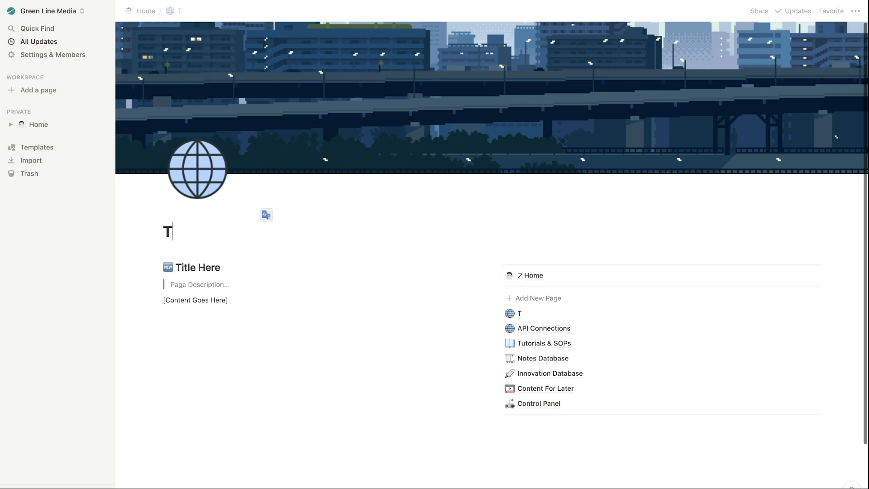
type("icket Responses")
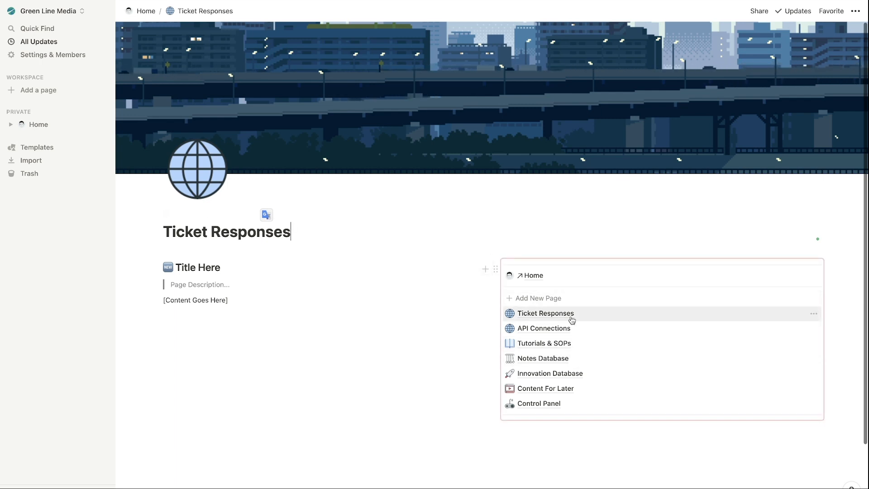
left_click(495, 269)
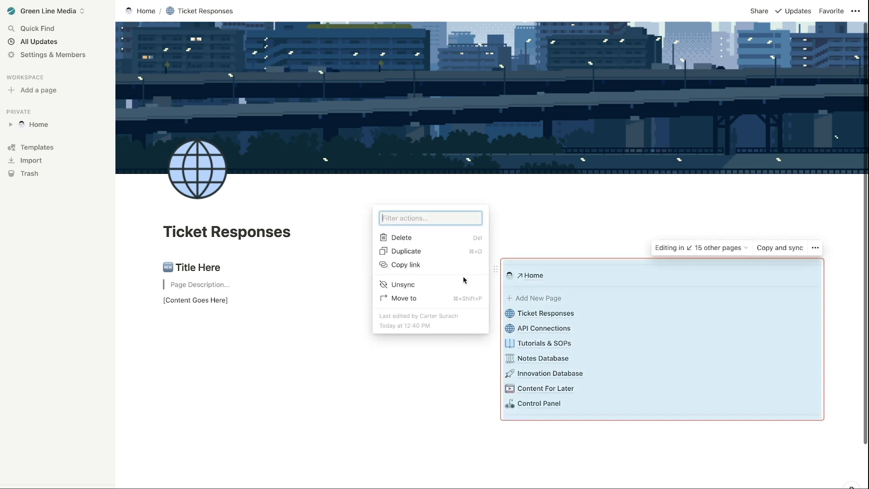
left_click(401, 237)
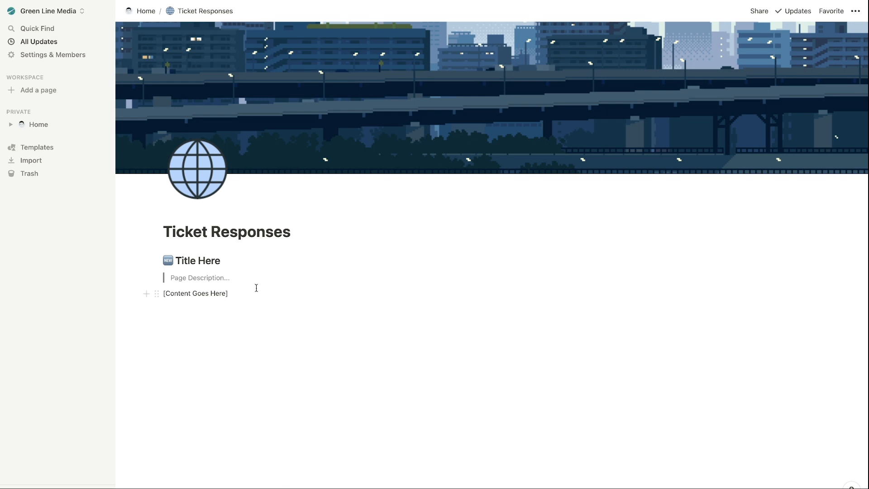
Replace the 'Title Here' heading with 'Enter your problems here...'.
left_click_drag(225, 256, 174, 256)
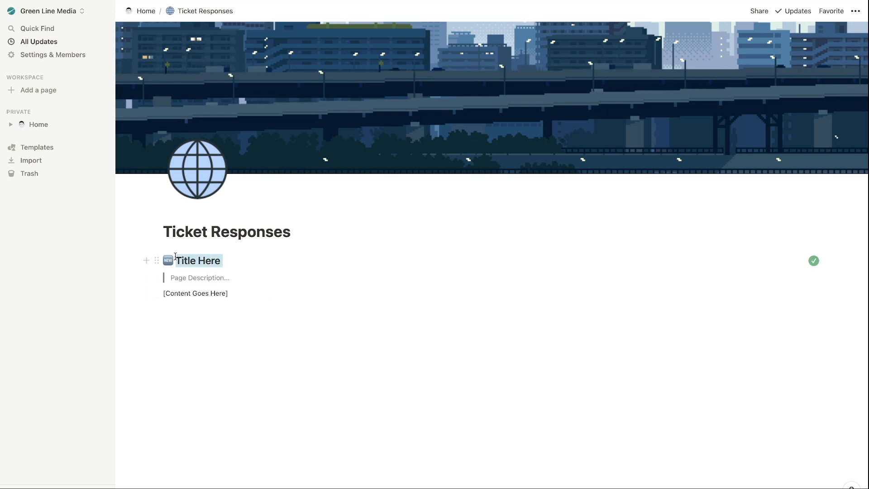
key("BackSpace")
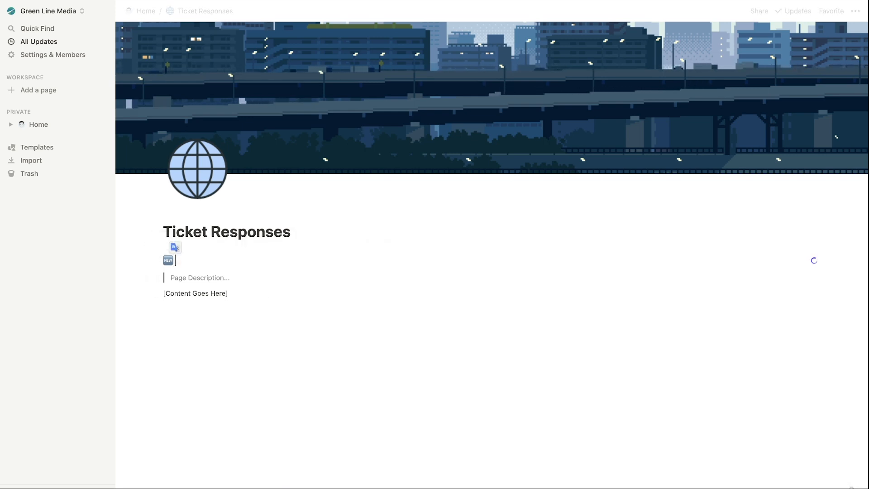
key("BackSpace")
type("Enter")
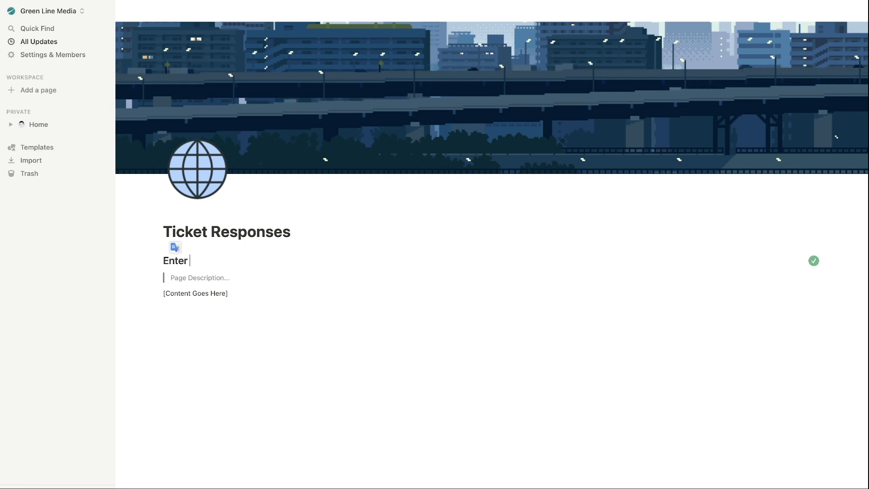
type(" your ")
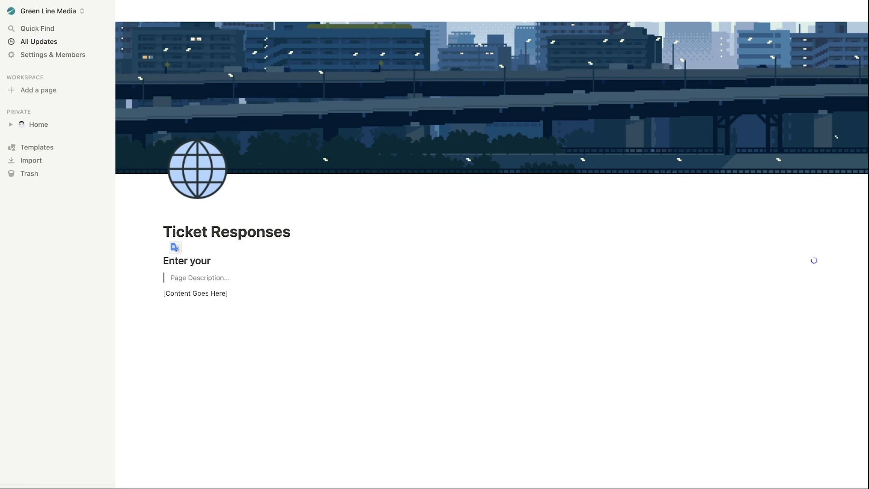
type("pro")
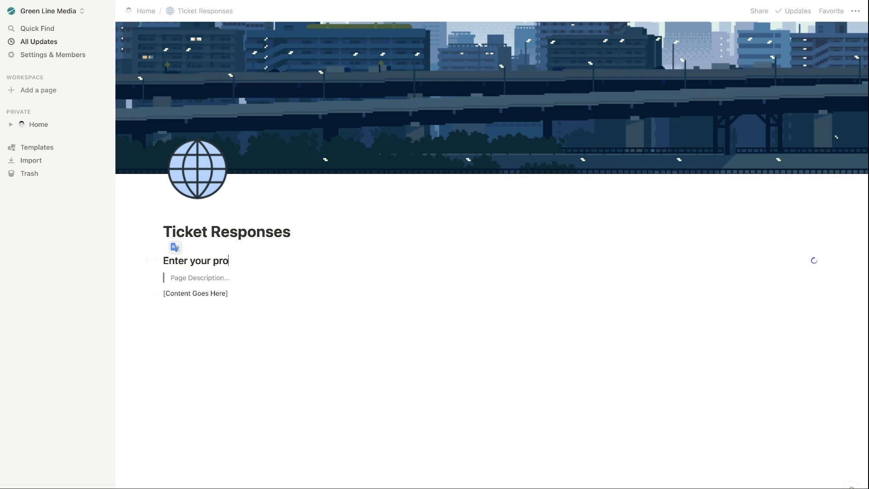
type("blems here")
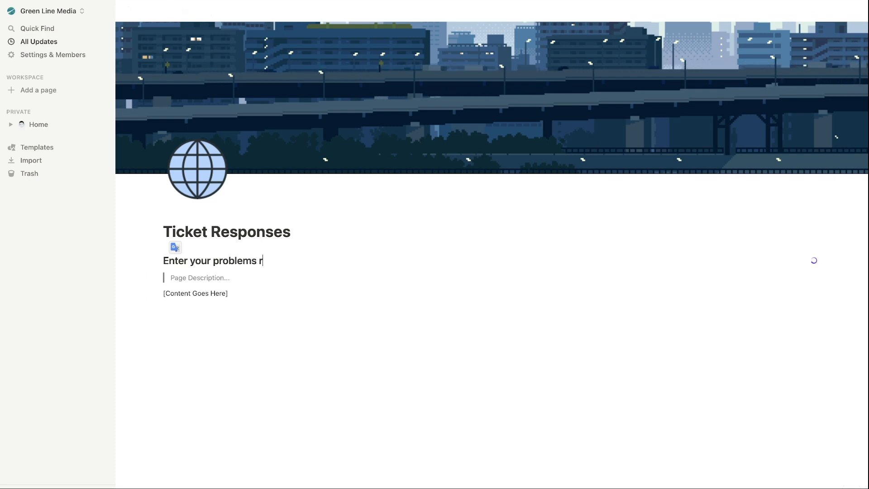
type("...")
Delete the Page Description block and the [Content Goes Here] placeholder text.
left_click_drag(231, 278, 155, 271)
key("super+z")
type("...")
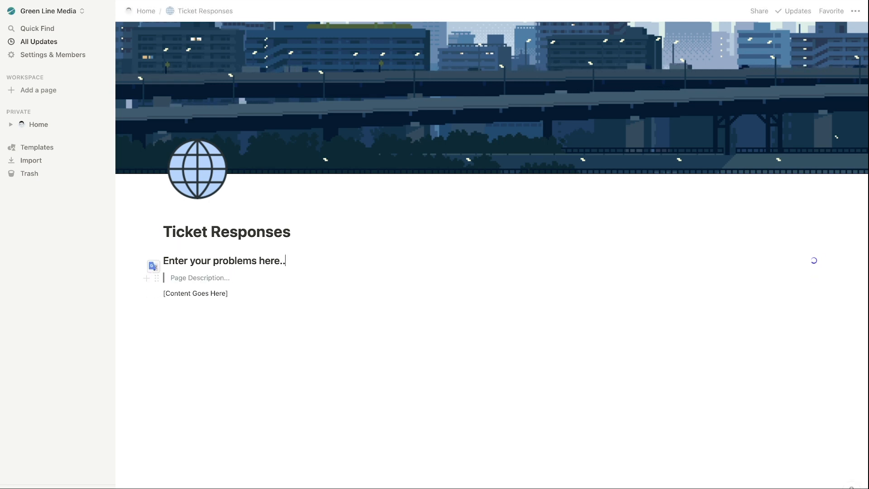
left_click(240, 282)
key("BackSpace")
key("BackSpace")
key("BackSpace")
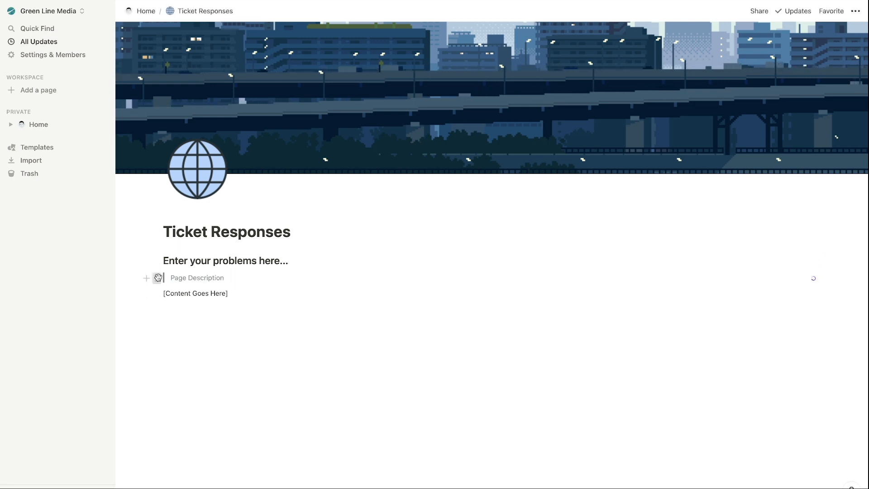
left_click(157, 278)
left_click(77, 211)
left_click_drag(161, 277, 231, 278)
key("BackSpace")
Insert an Embed block below the heading using the copied Google Form embed code.
type("/")
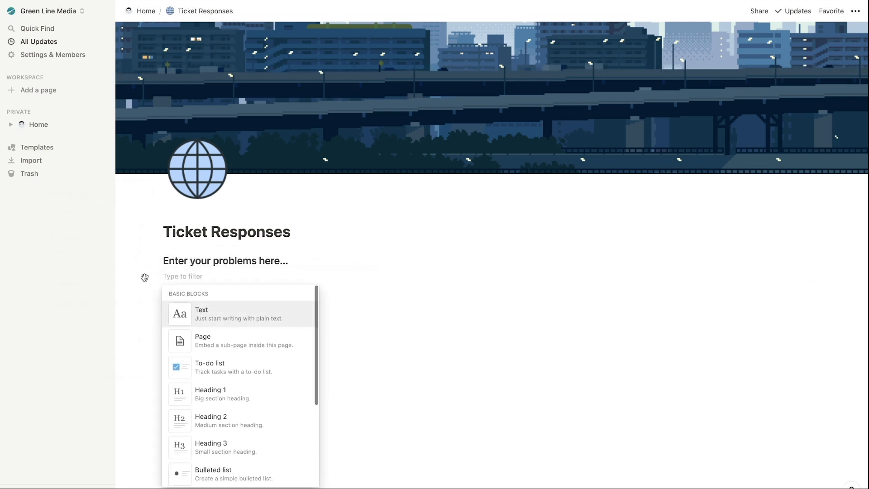
scroll(213, 345, "down", 1)
scroll(214, 344, "up", 1)
key("BackSpace")
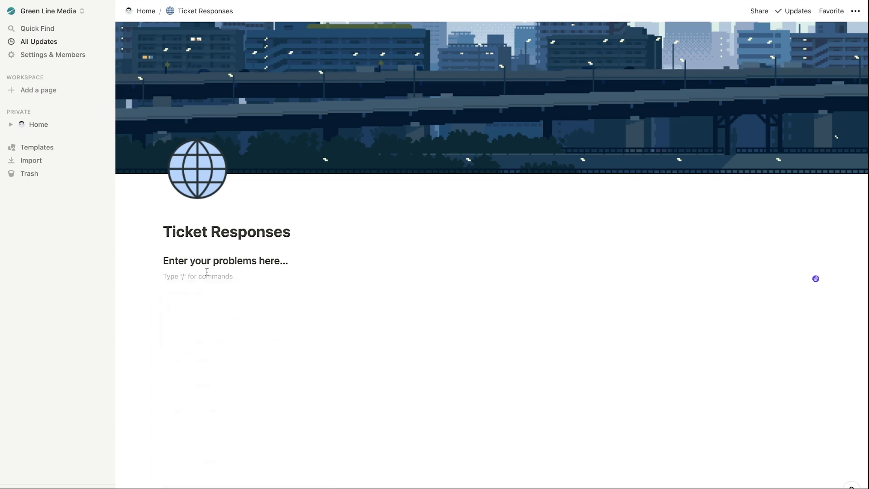
type("/embedd")
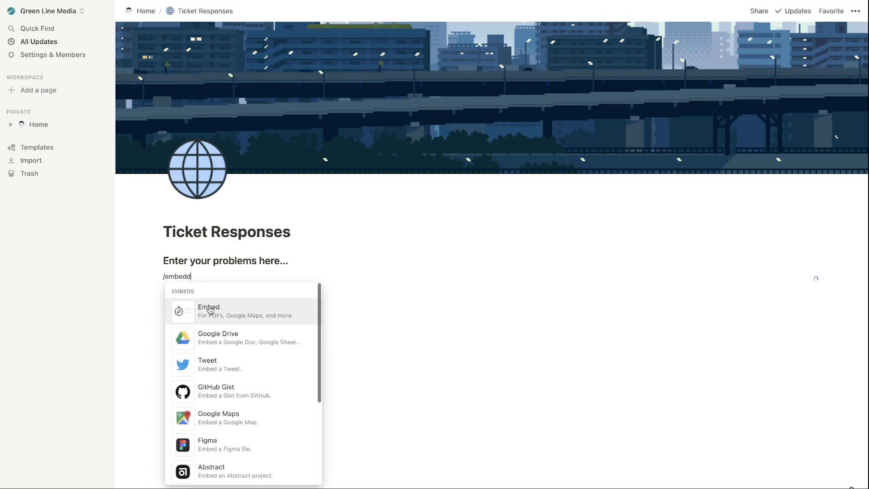
left_click(210, 310)
key("ctrl+v")
left_click(501, 351)
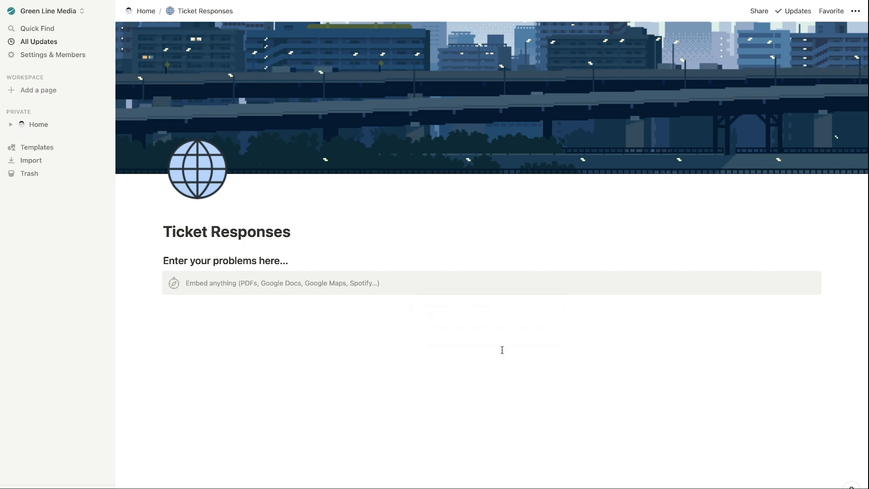
Check the page's sharing settings, then collapse the sidebar to widen the page.
scroll(371, 296, "down", 5)
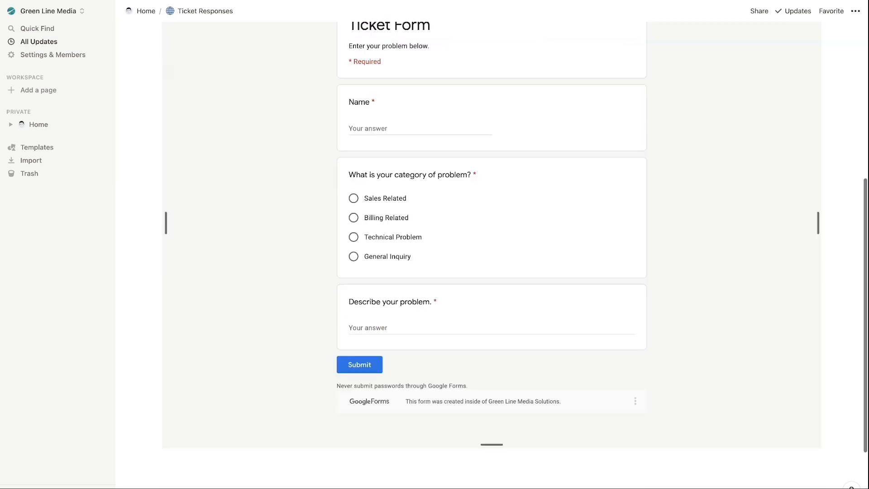
scroll(492, 241, "up", 5)
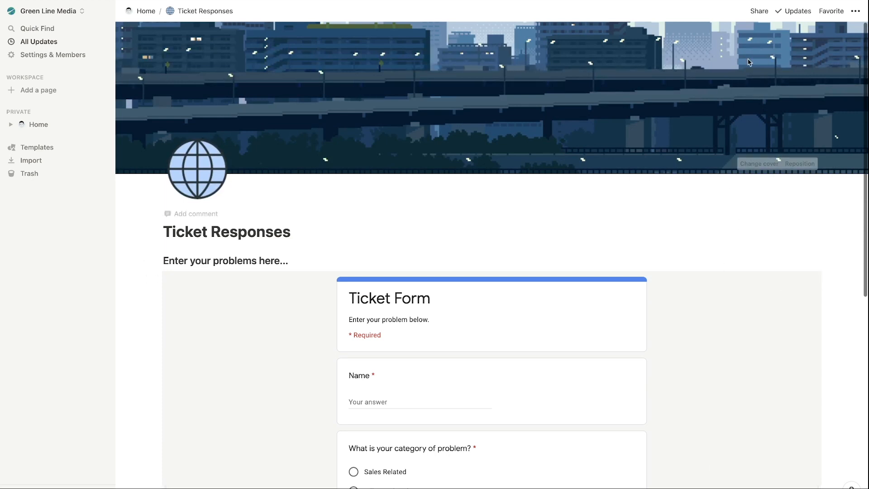
left_click(759, 11)
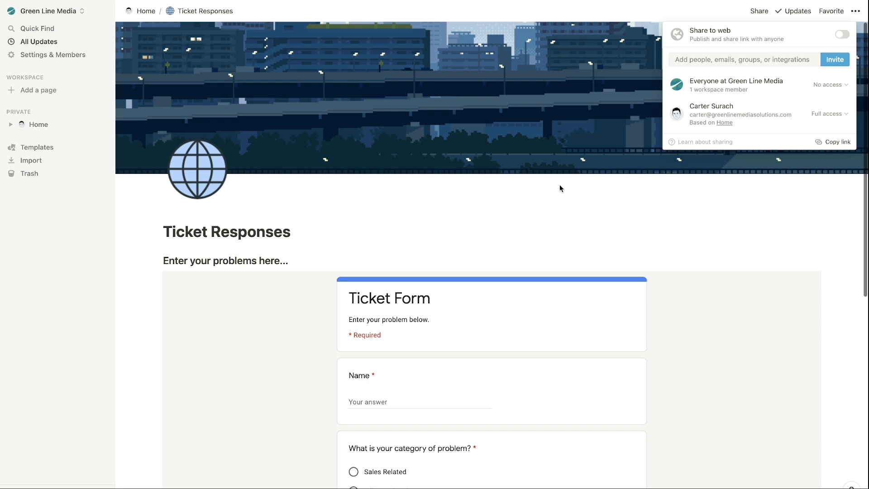
left_click(555, 218)
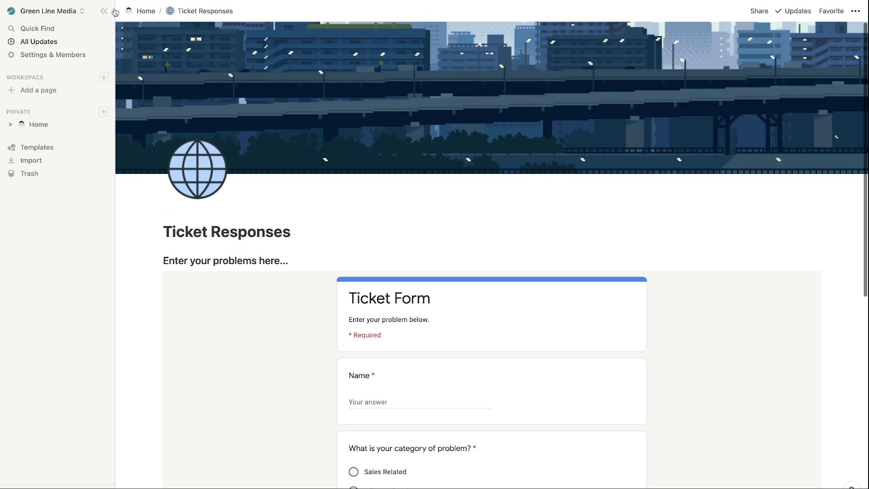
left_click(108, 11)
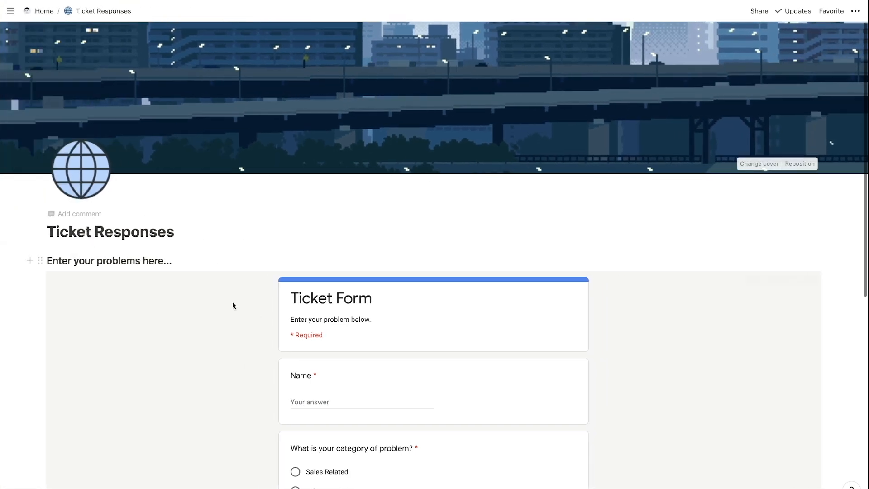
Finish the problem description 'on a sales call with one of your reps...' and submit the form.
scroll(380, 239, "down", 6)
scroll(381, 239, "up", 4)
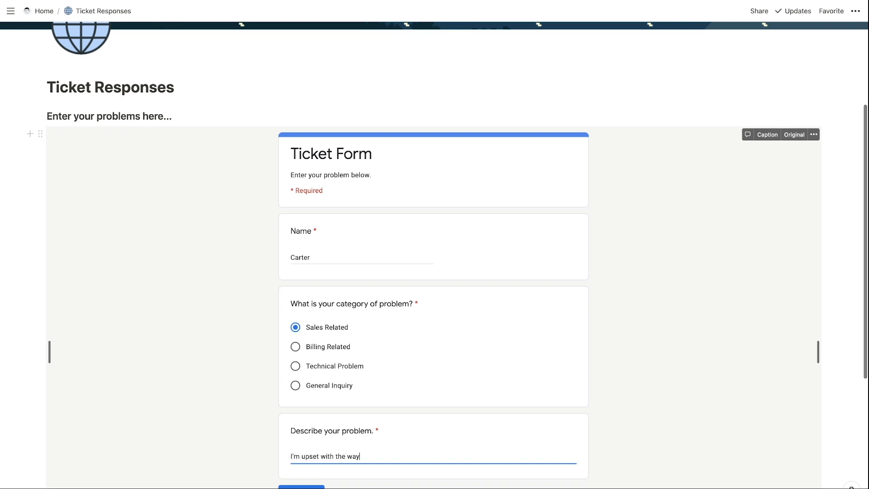
type("on a sales call with one of your reps...")
scroll(367, 319, "down", 3)
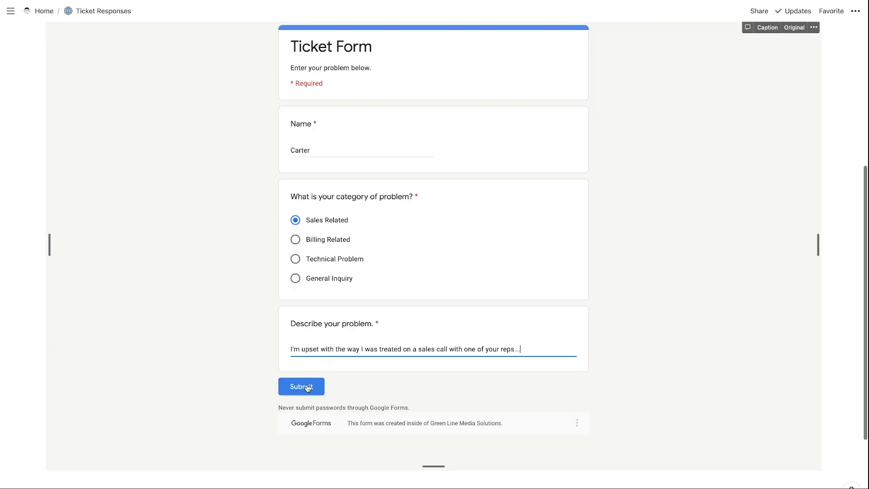
left_click(307, 387)
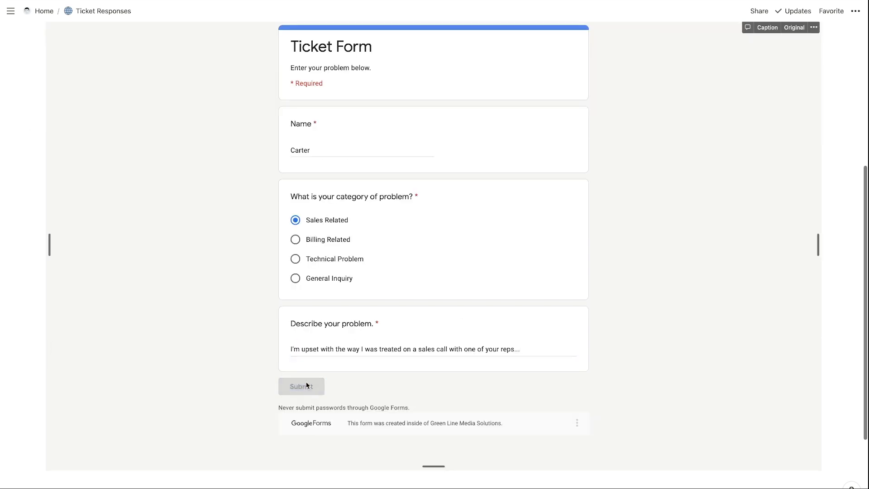
scroll(317, 231, "up", 5)
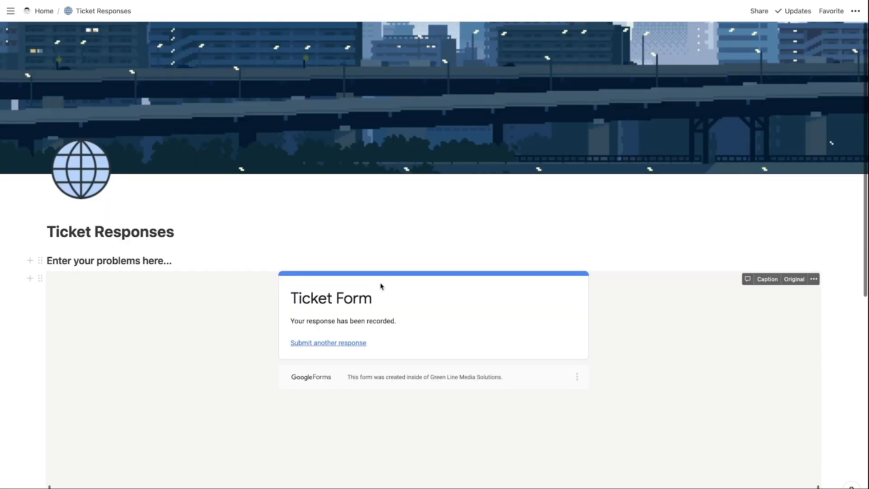
scroll(405, 209, "down", 1)
Open the form's Responses tab and start linking responses to a Google Sheets spreadsheet.
scroll(393, 235, "down", 1)
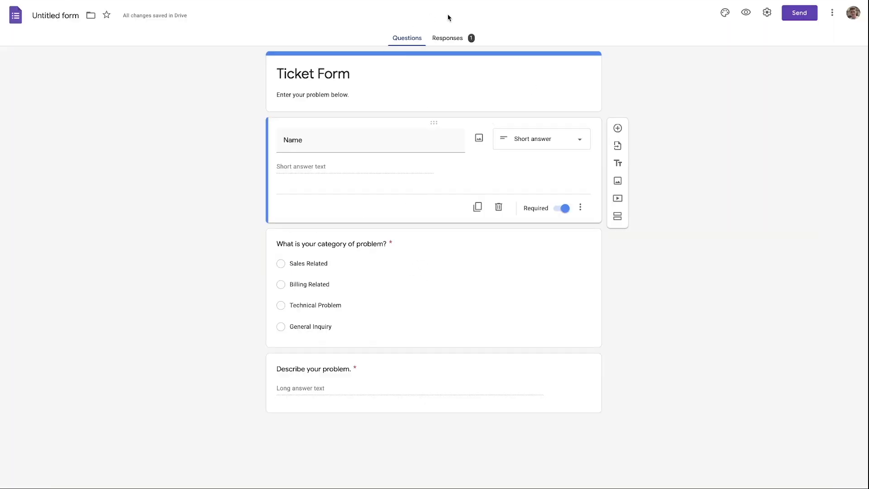
left_click(464, 42)
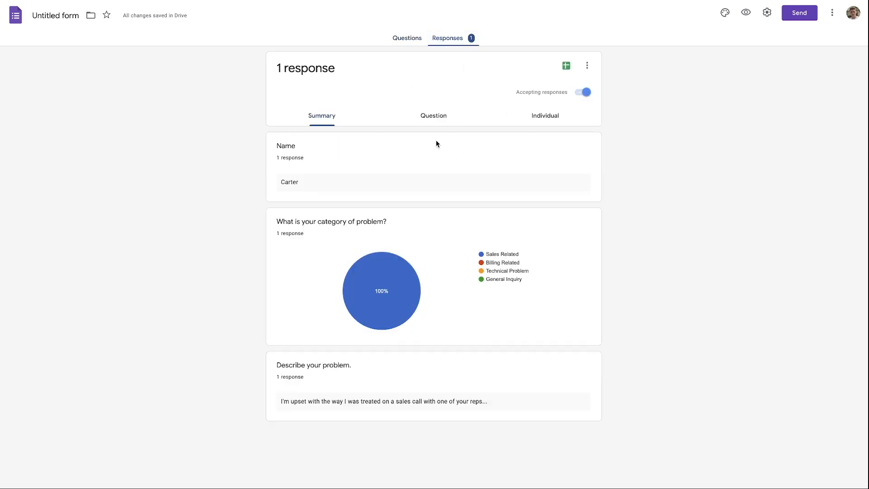
left_click(569, 69)
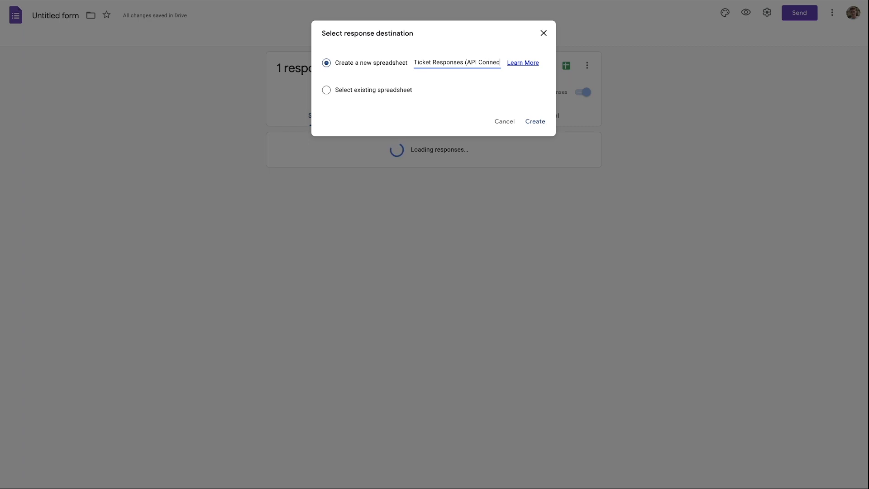
Create the 'Ticket Responses (API Connect)' sheet and review the submitted ticket in row 2.
left_click(536, 122)
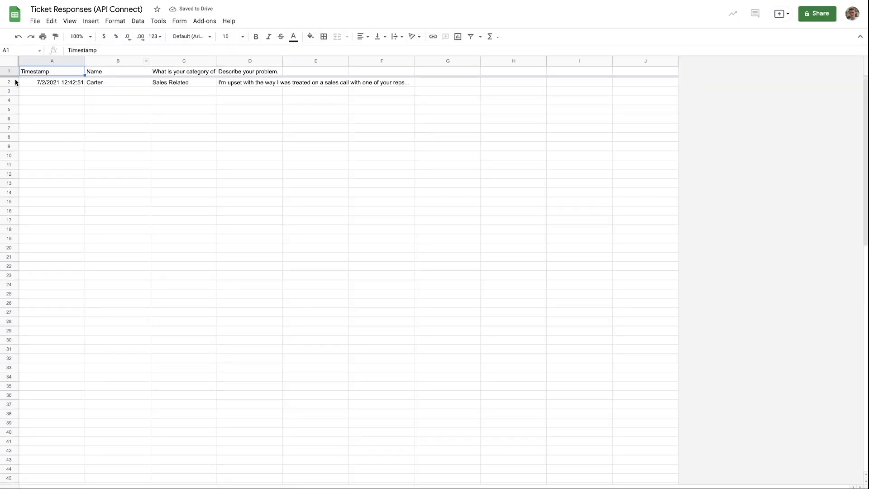
left_click_drag(61, 84, 317, 82)
left_click(259, 83)
left_click_drag(229, 83, 30, 83)
left_click(55, 95)
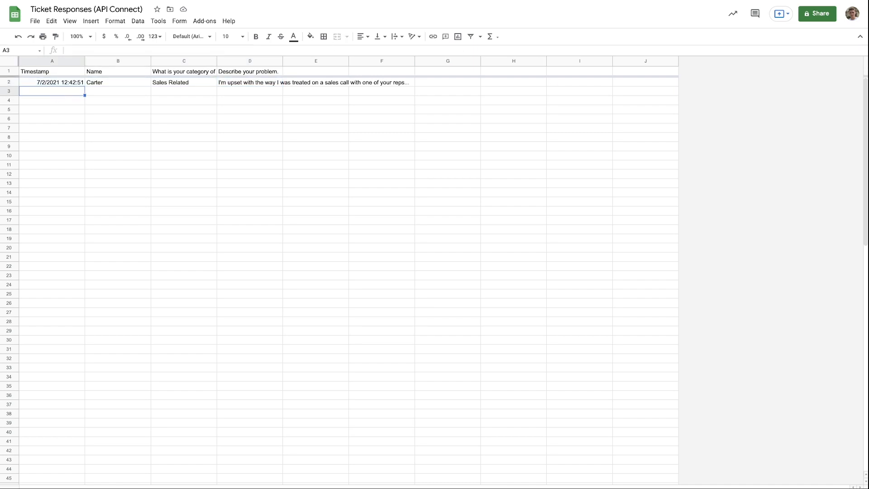
left_click(385, 1)
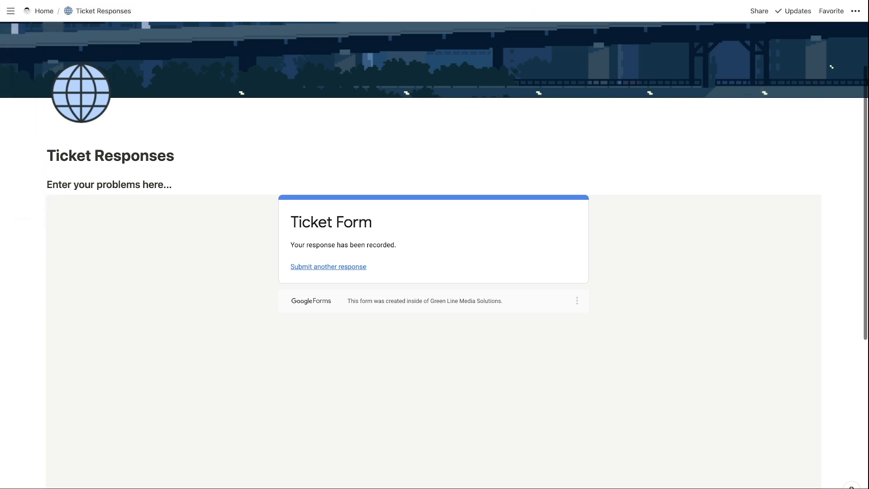
Add a new page from Home and change its heading to 'All Tickets' with the ticket emoji.
left_click(44, 11)
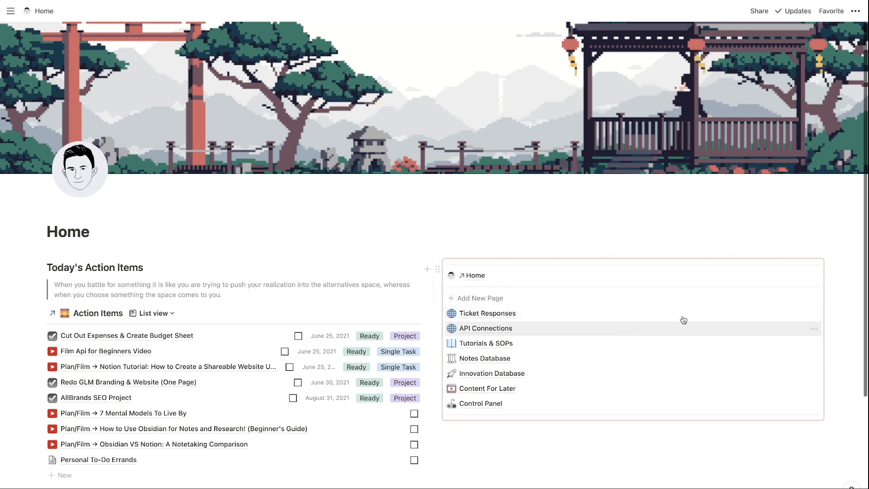
left_click(771, 300)
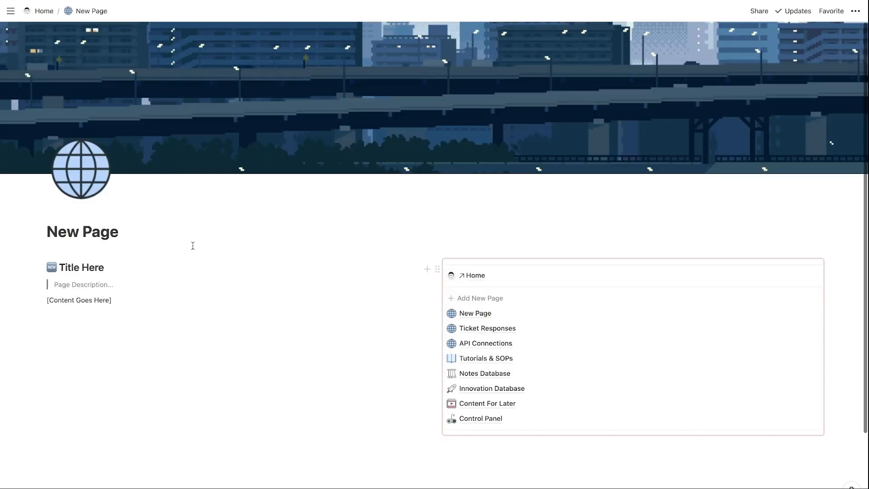
left_click_drag(105, 267, 58, 267)
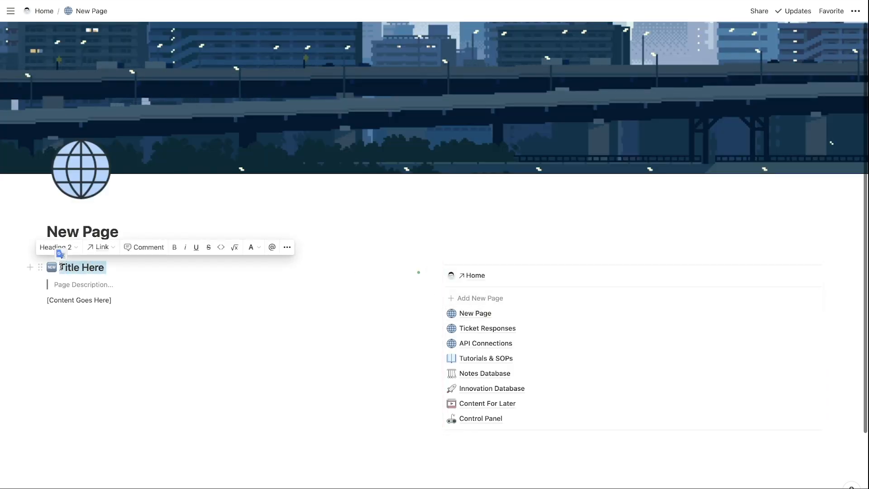
type("All Tickets")
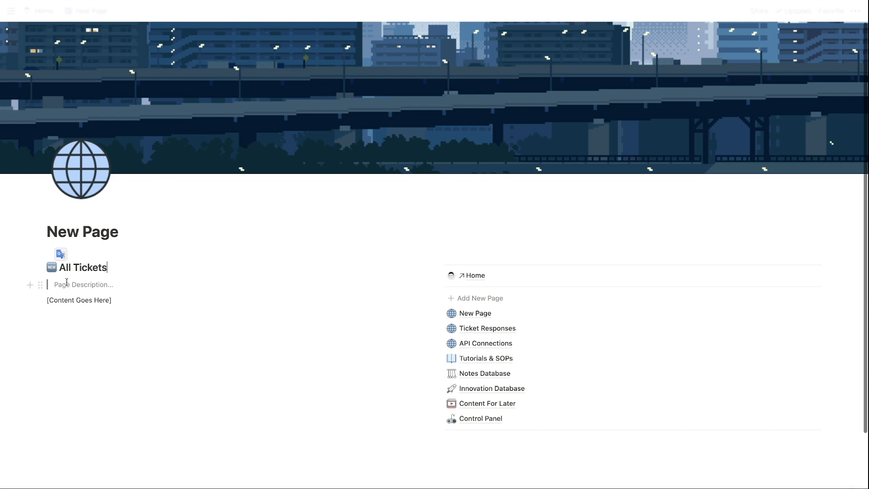
key("BackSpace")
type("\"")
key("BackSpace")
type(":t")
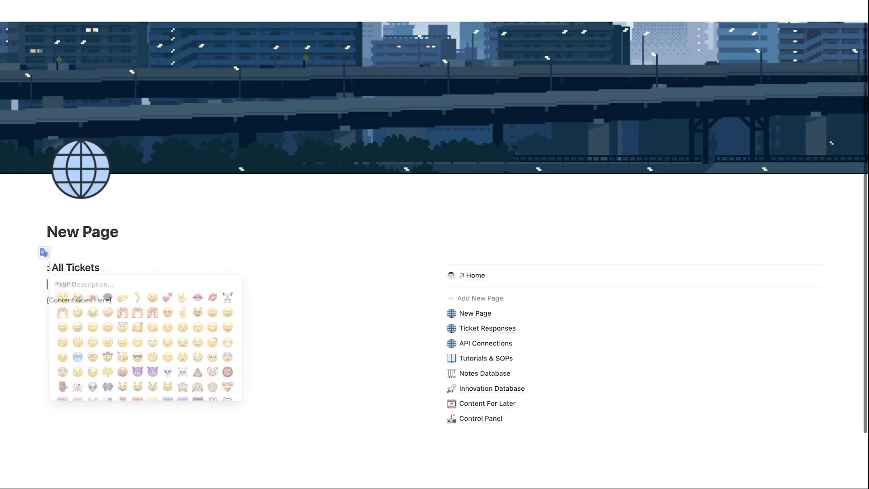
type("ickets")
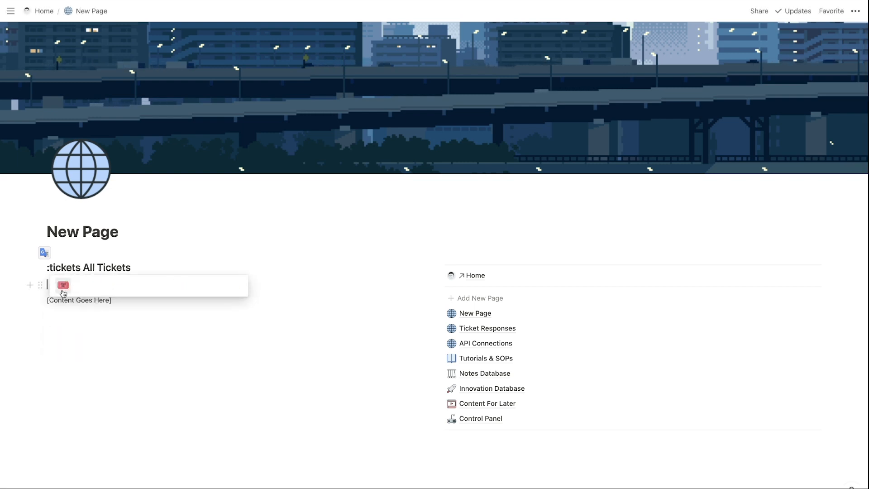
key("Return")
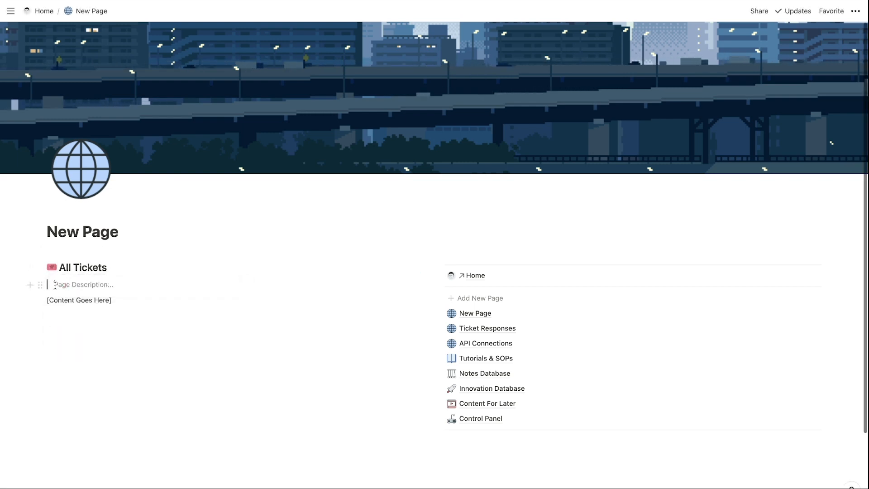
Describe the page as 'This is where the team manages tickets from customers.' and title it 'Ticket Management'.
left_click_drag(53, 284, 136, 292)
type("This is wh")
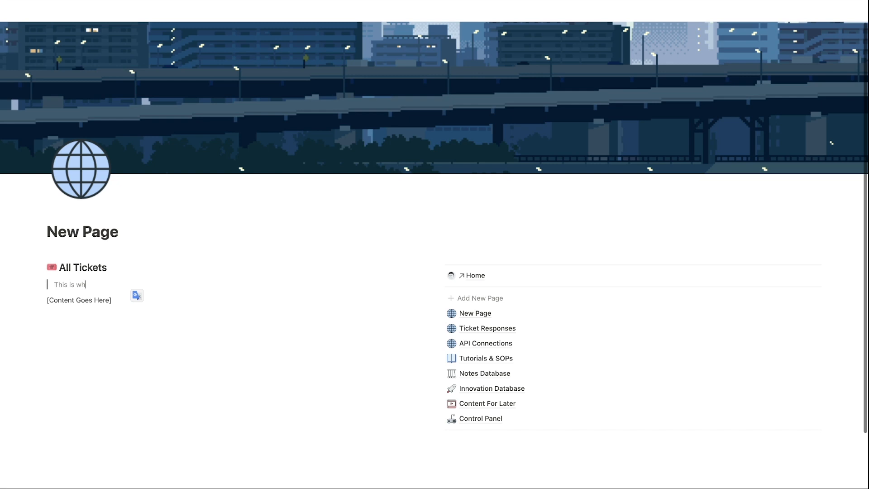
type("ere the team manag")
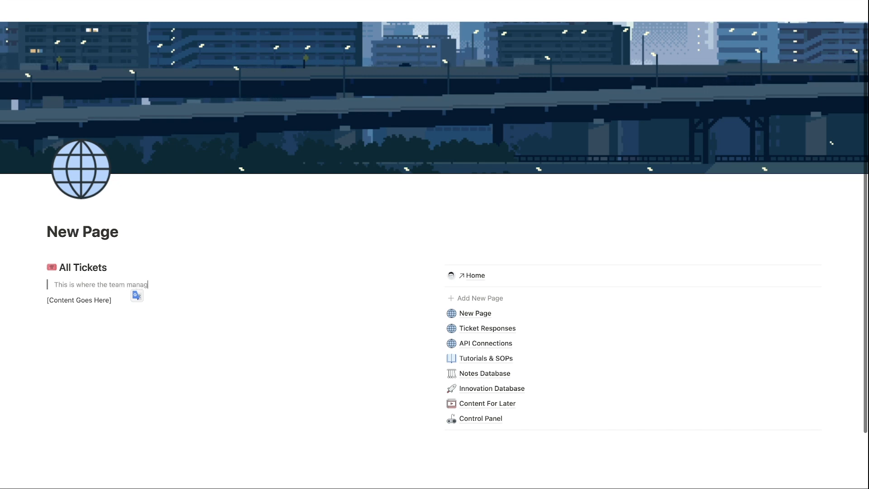
type("es tickets from ")
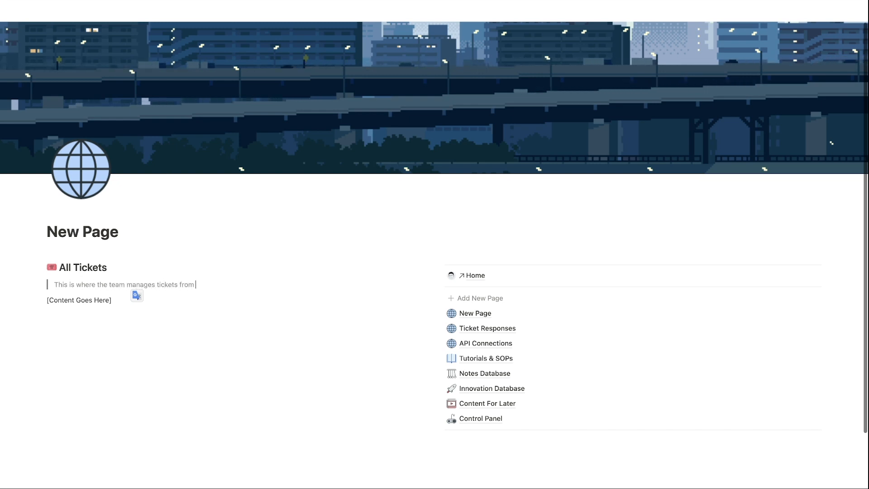
type("customers.")
left_click_drag(150, 231, 58, 232)
left_click(47, 232)
triple_click(47, 232)
type("Ticket ")
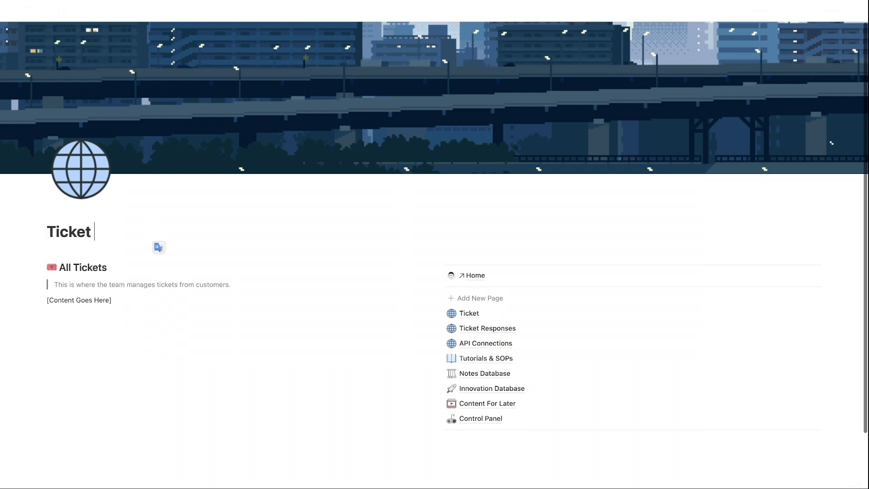
type("Management")
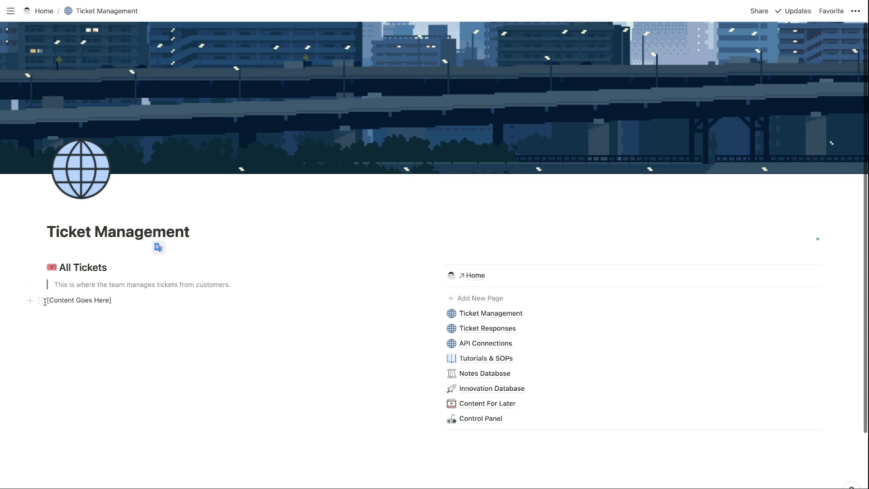
Delete the [Content Goes Here] placeholder block.
left_click_drag(44, 300, 140, 301)
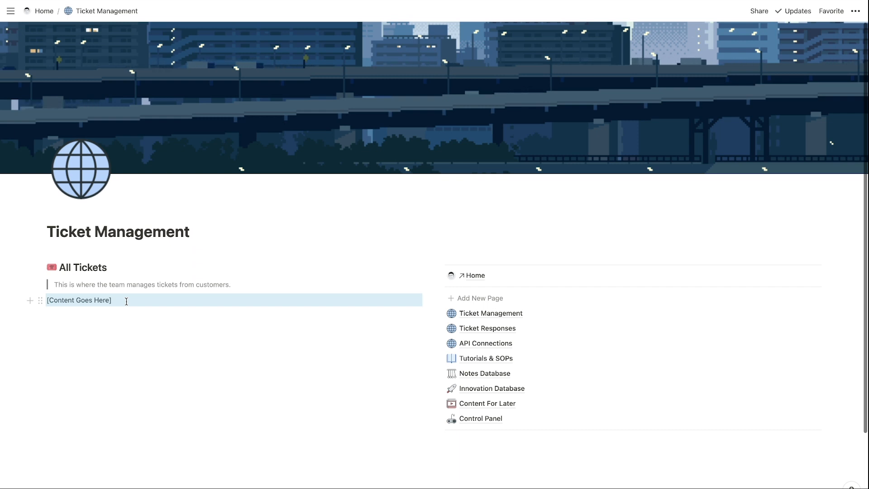
key("BackSpace")
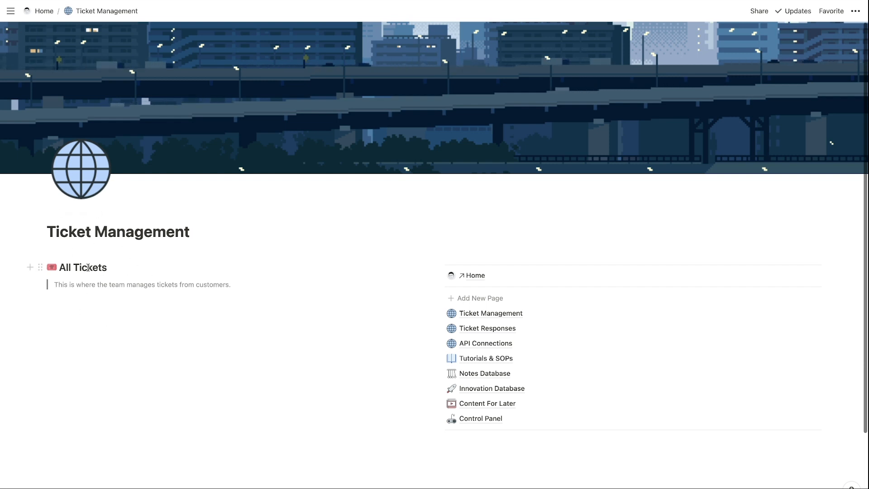
left_click(80, 300)
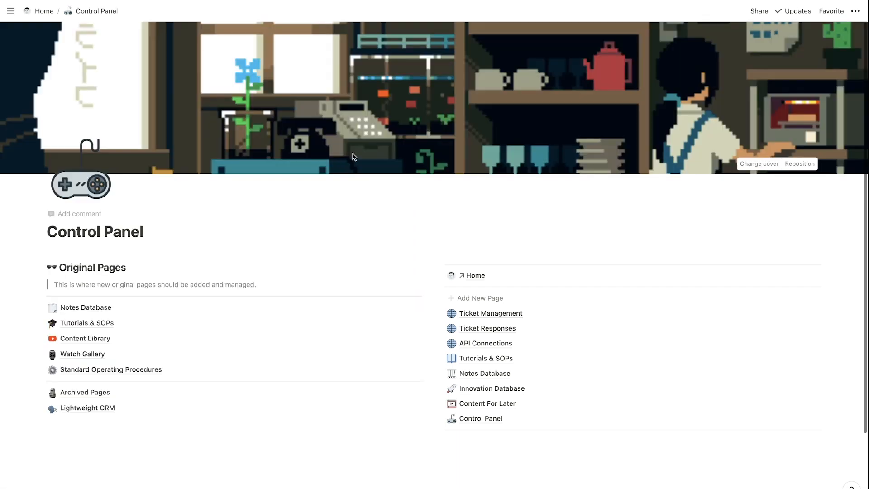
Add a Table database sub-page to the Control Panel and start titling it 'Managment Ares Fo'.
scroll(163, 332, "down", 3)
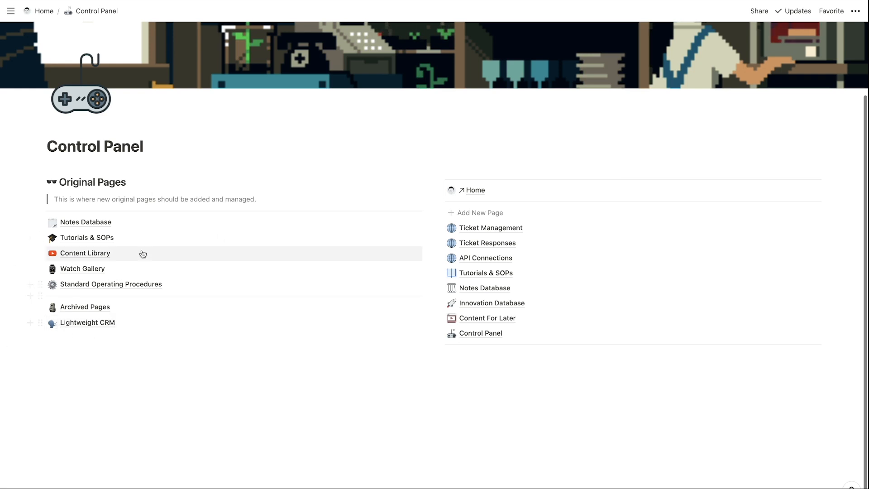
left_click(30, 324)
left_click(94, 178)
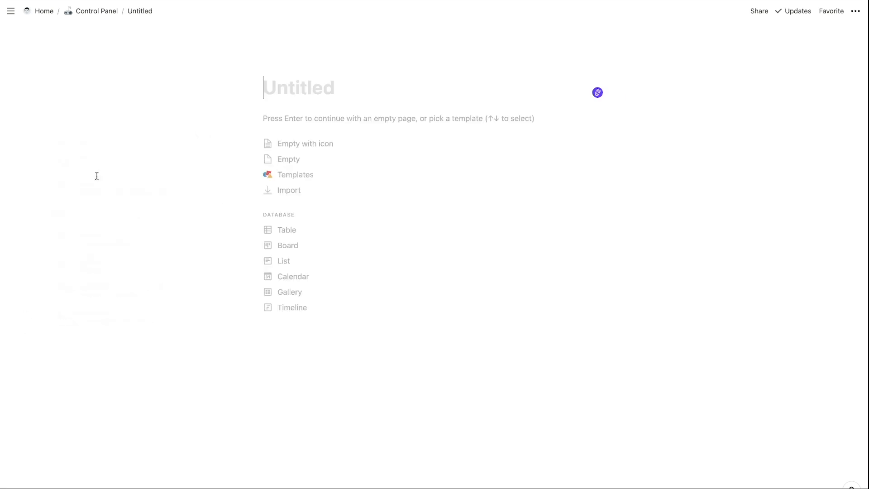
left_click(286, 230)
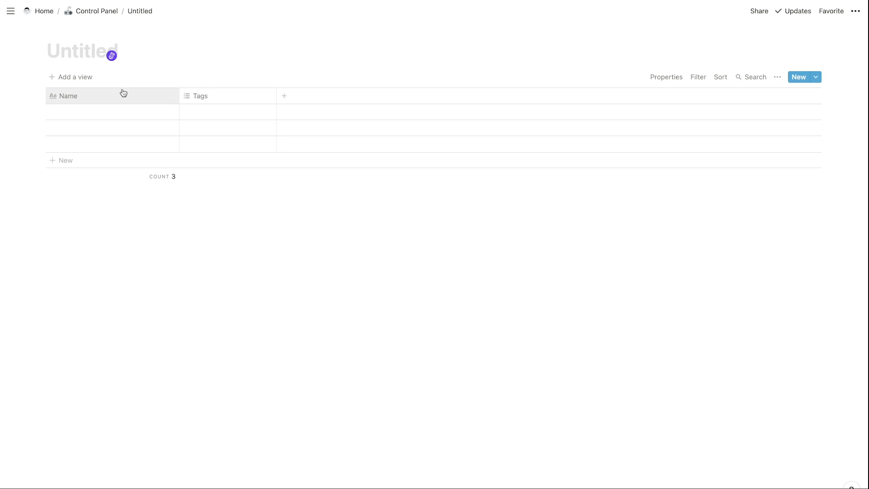
type("Manag")
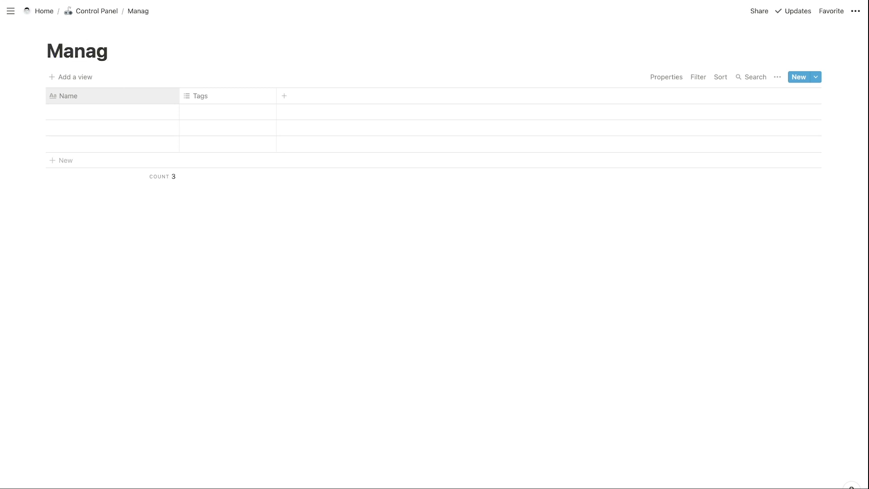
type("ment Are")
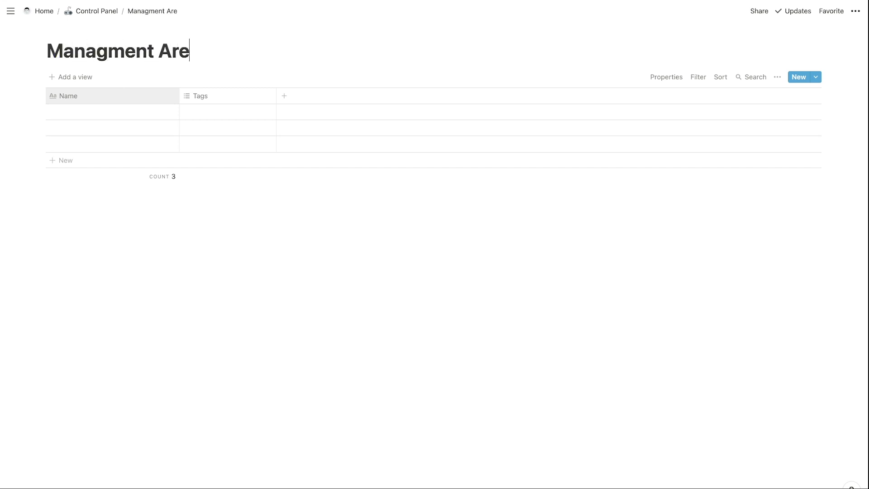
type("s Fo")
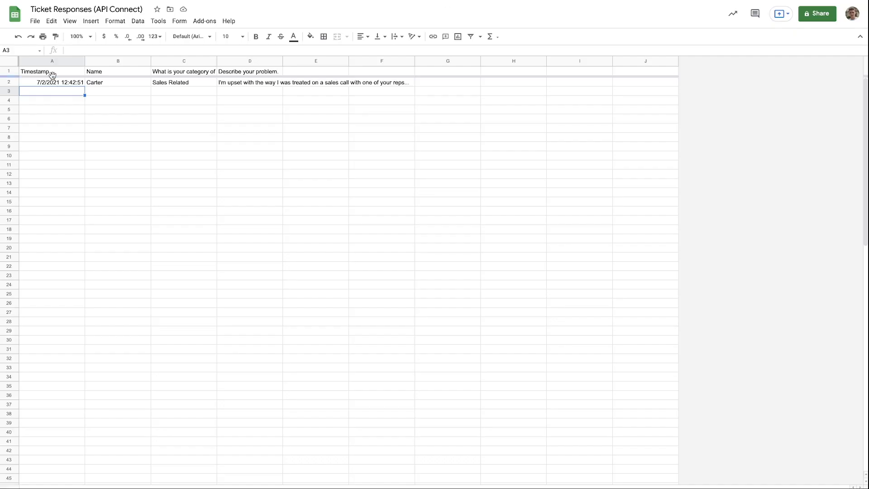
Widen columns C and D so the full category question and problem description are visible.
left_click_drag(62, 70, 54, 166)
left_click_drag(111, 70, 117, 312)
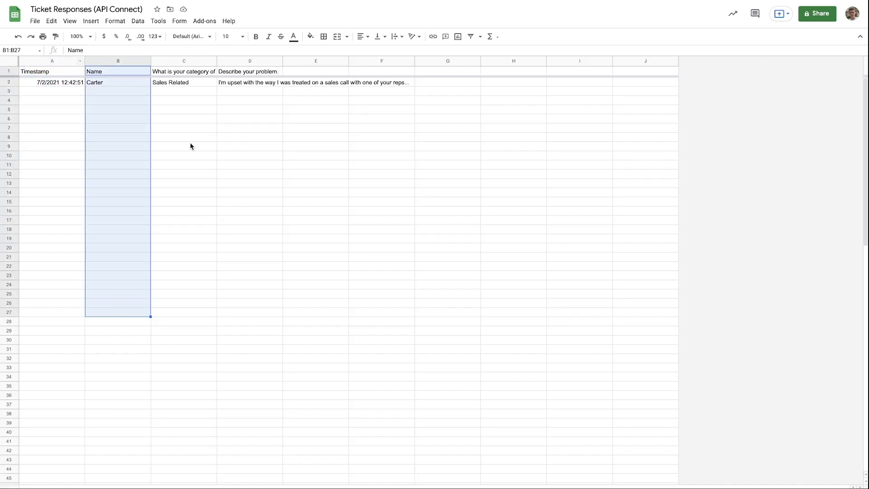
left_click_drag(192, 74, 197, 282)
left_click_drag(216, 60, 243, 60)
left_click_drag(308, 56, 438, 56)
left_click(180, 84)
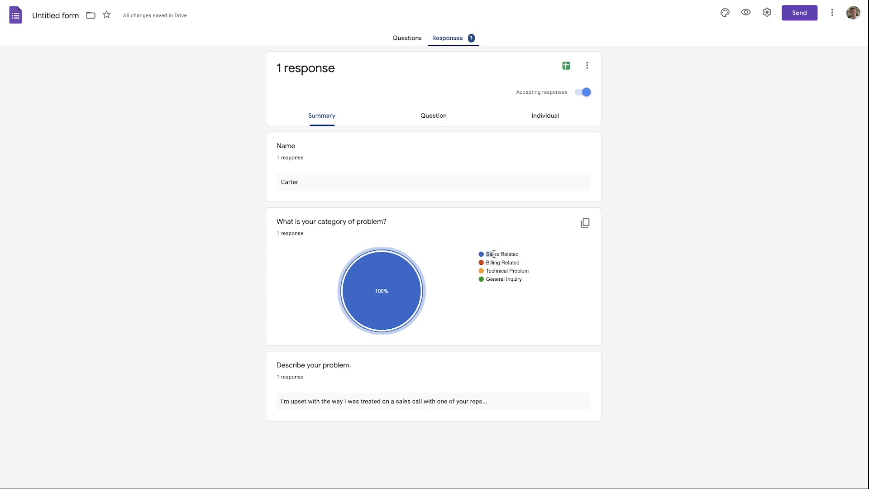
Rename the Tags column to 'Sales Related' and the Name column to 'Customer Name'.
left_click(207, 96)
type("Sales Related")
left_click(334, 198)
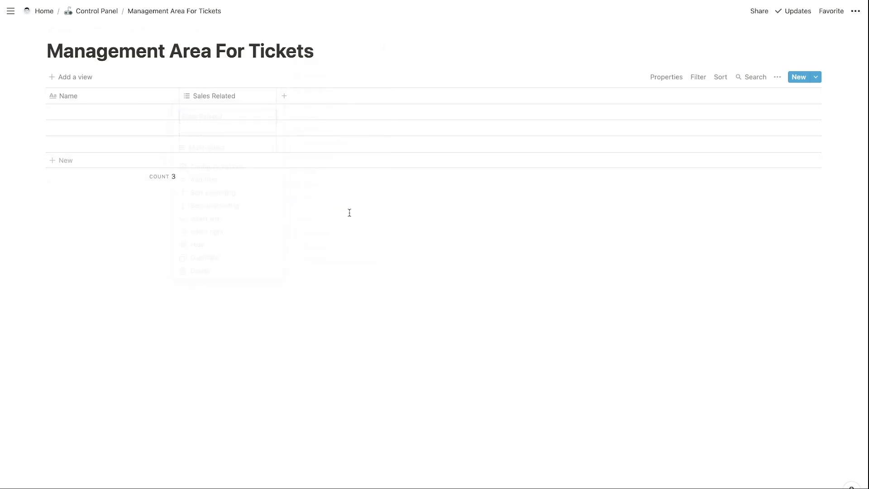
left_click(95, 97)
type("Customer Name")
key("Return")
Make that column a Select named 'Department' and tag row one as Sales Related.
left_click(145, 98)
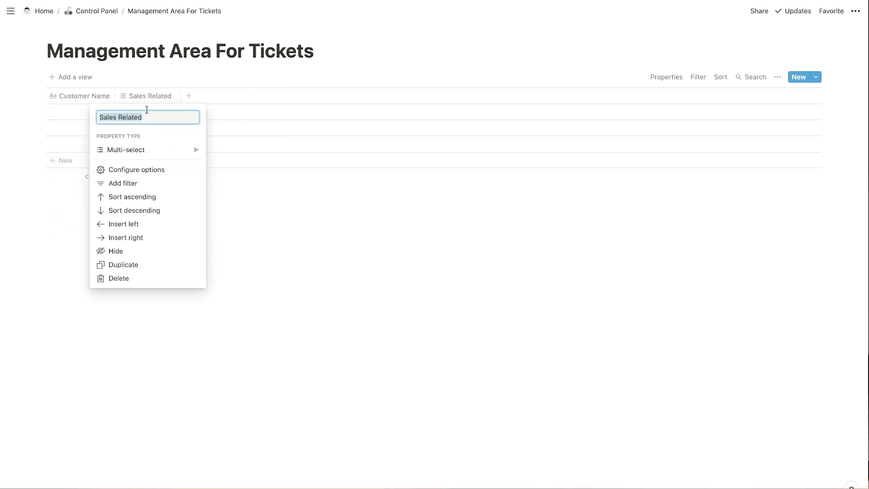
left_click(164, 148)
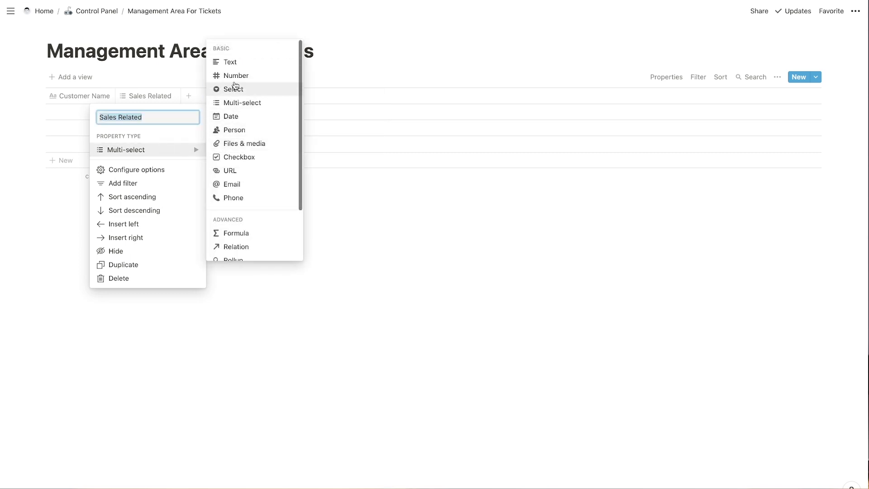
left_click(233, 89)
left_click(152, 96)
key("ctrl+c")
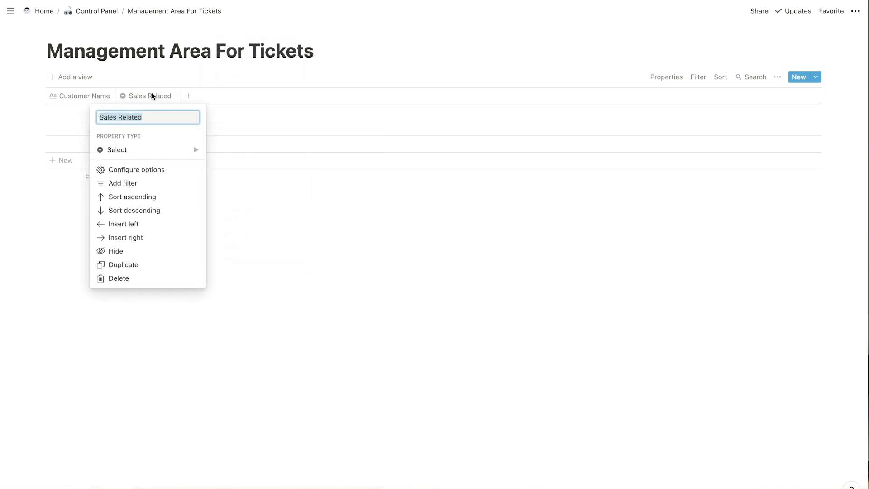
type("Department")
key("Return")
left_click(150, 113)
key("ctrl+v")
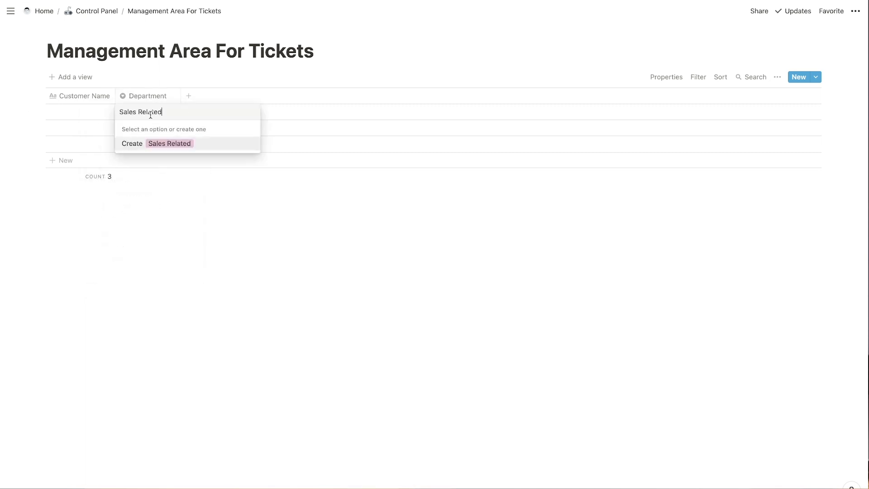
key("Return")
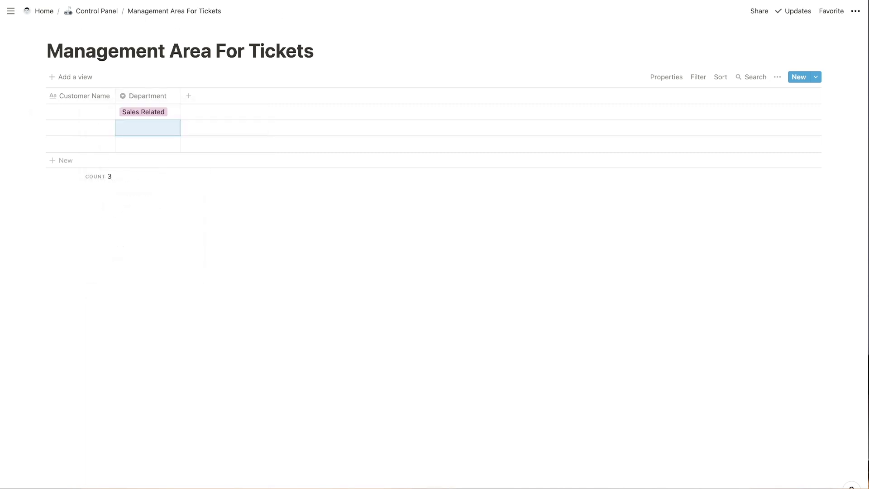
key("ctrl+Tab")
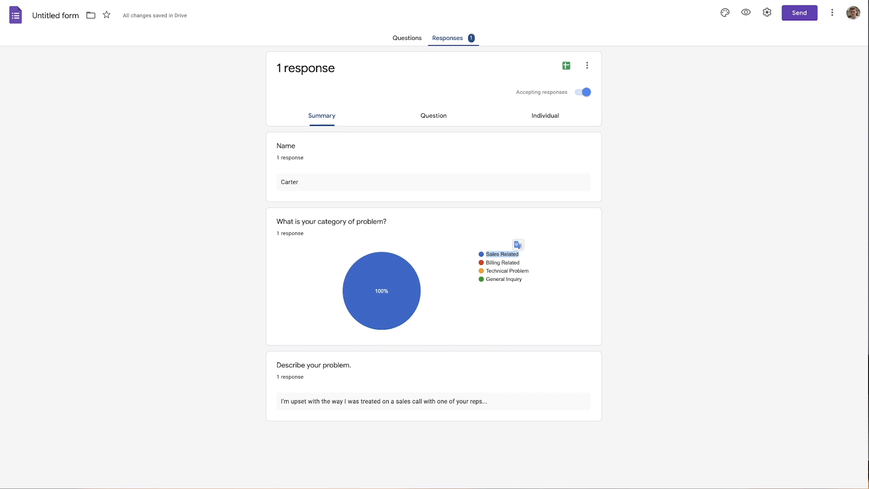
Copy 'Billing Related' from the form and add it as row two's Department option.
left_click(487, 260)
left_click_drag(520, 262, 487, 263)
key("ctrl+c")
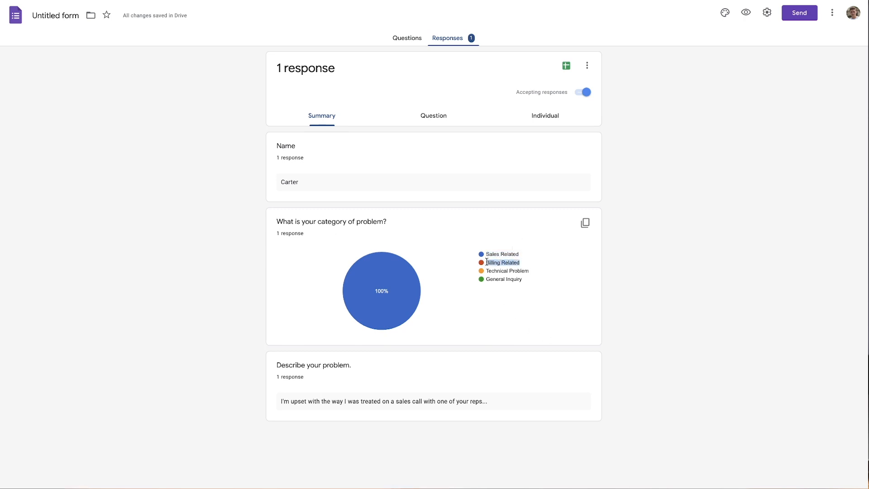
key("ctrl+Tab")
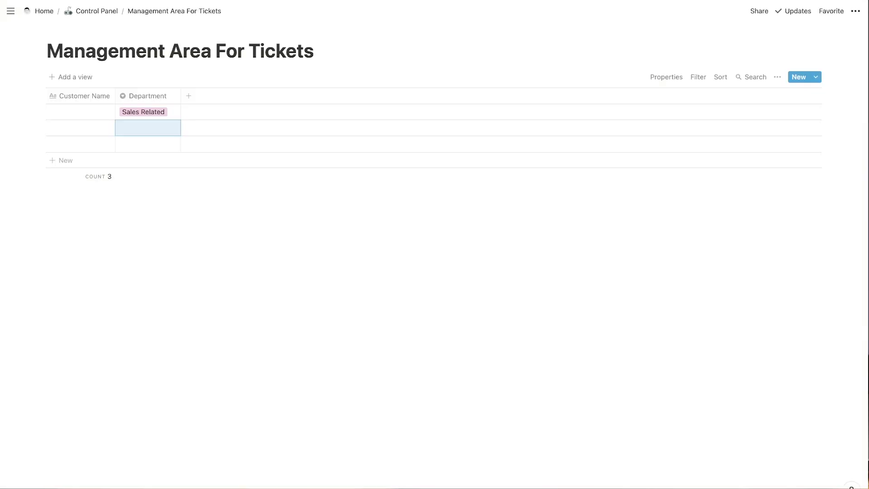
left_click(156, 133)
key("ctrl+v")
key("Return")
Create Technical Problem and General Inquiry Department options on rows three and four.
key("Down")
key("Return")
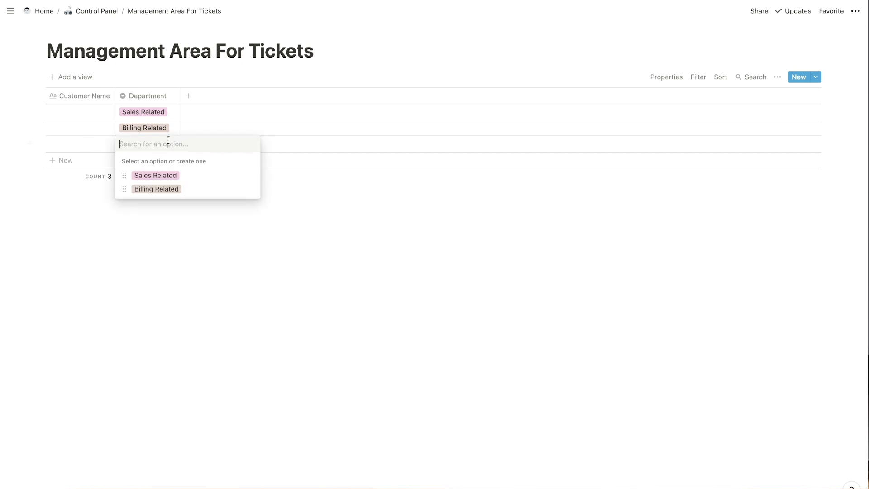
type("Technical Problem")
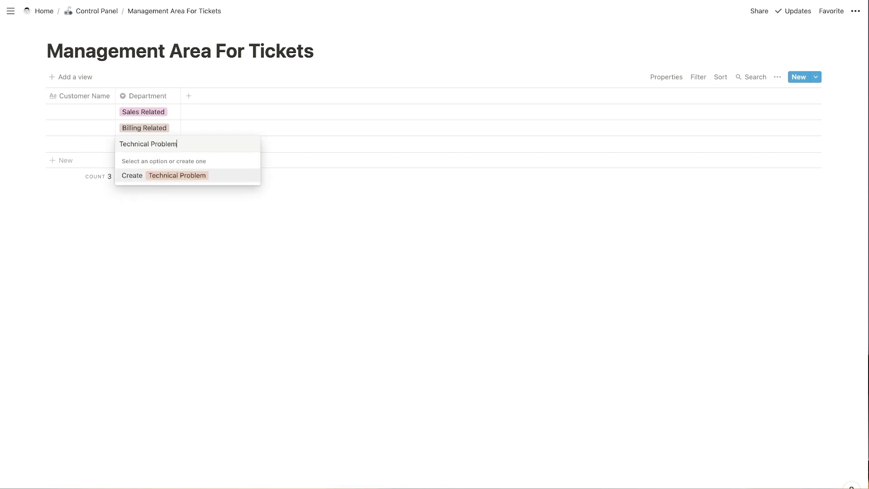
key("Return")
key("Down")
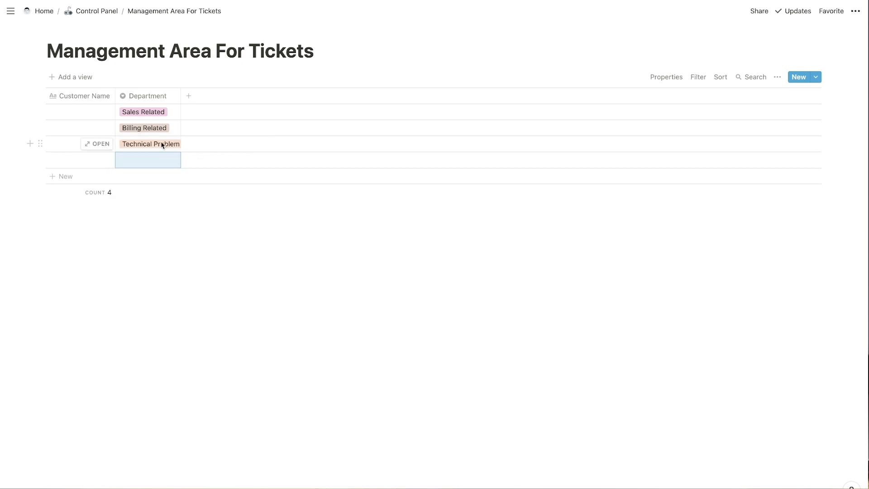
key("Return")
type("Test")
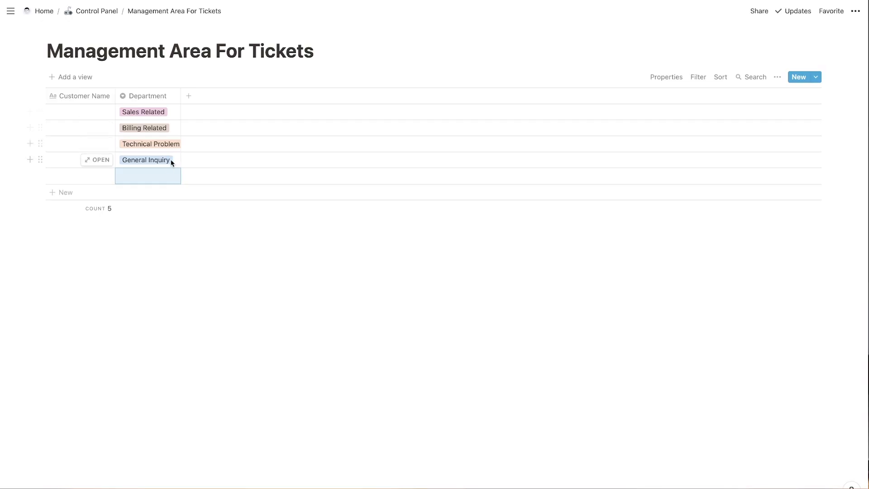
Clear the Department tags from rows four, three, two and one.
left_click(170, 162)
left_click(178, 159)
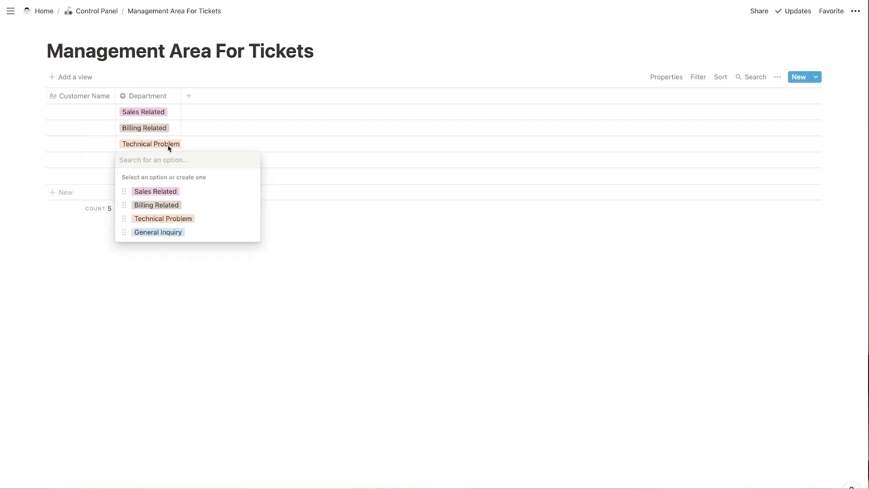
key("Escape")
left_click(163, 143)
key("BackSpace")
key("Escape")
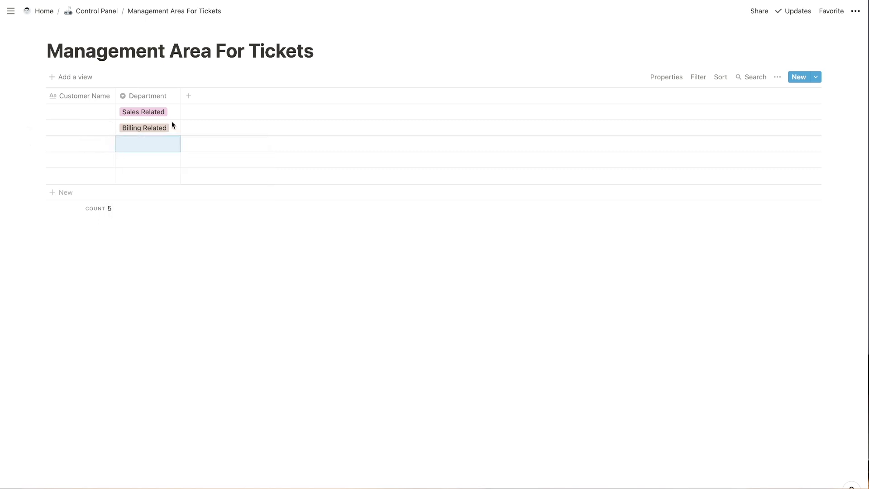
left_click(168, 129)
key("BackSpace")
key("Escape")
left_click(169, 108)
key("BackSpace")
key("Escape")
Review the four Department options and delete the fifth row.
left_click(165, 112)
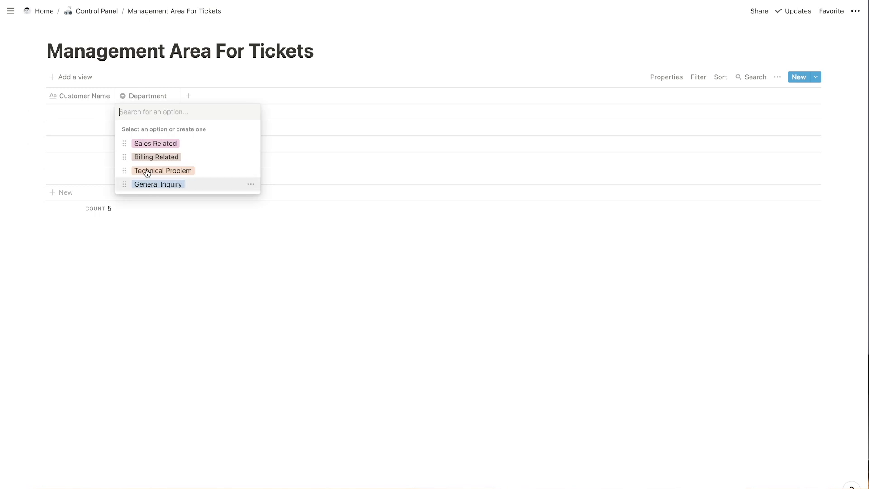
key("Escape")
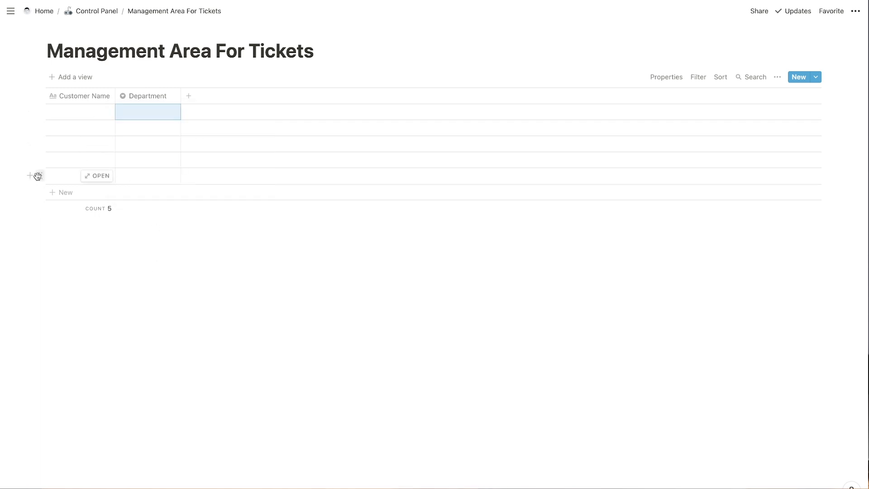
left_click(40, 176)
left_click(76, 143)
left_click(40, 144)
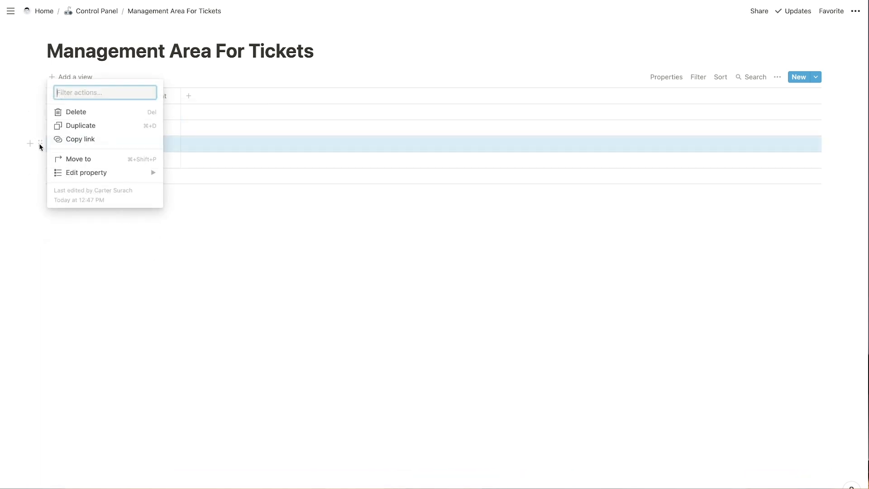
Delete the extra rows, leaving a single row, and add a new column to the ticket table.
left_click(73, 111)
left_click(40, 127)
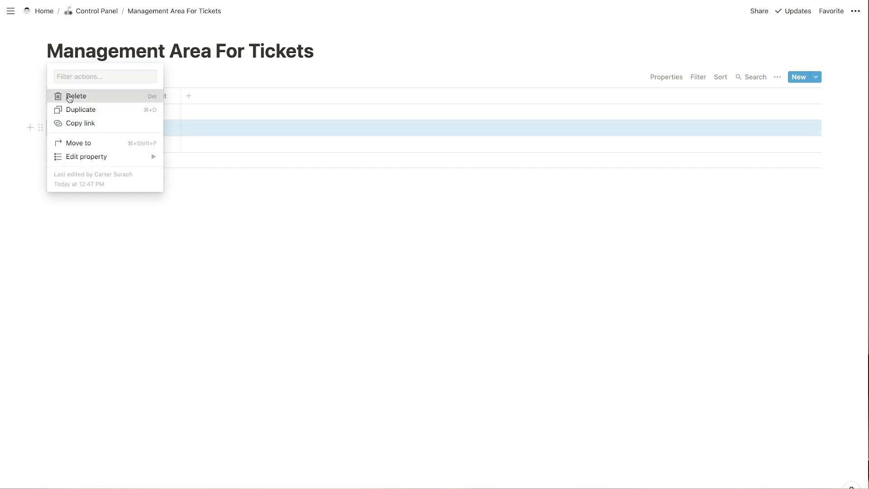
left_click(63, 95)
left_click(41, 128)
left_click(68, 95)
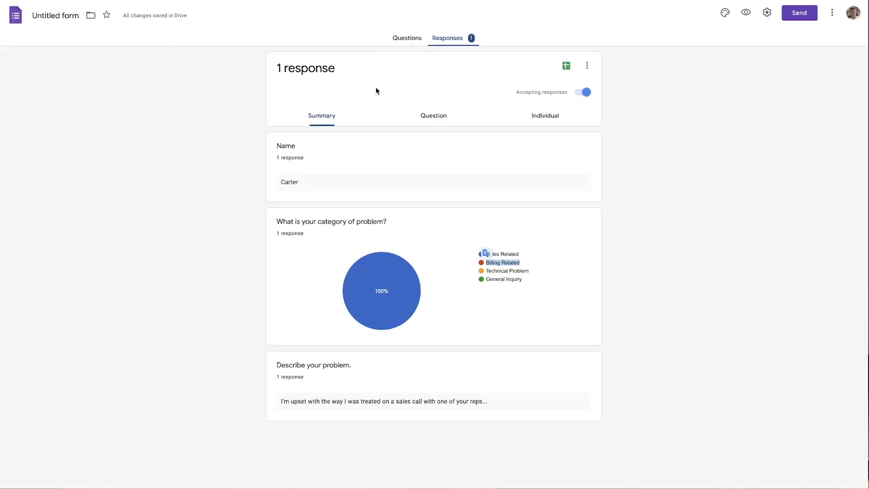
left_click_drag(283, 401, 464, 404)
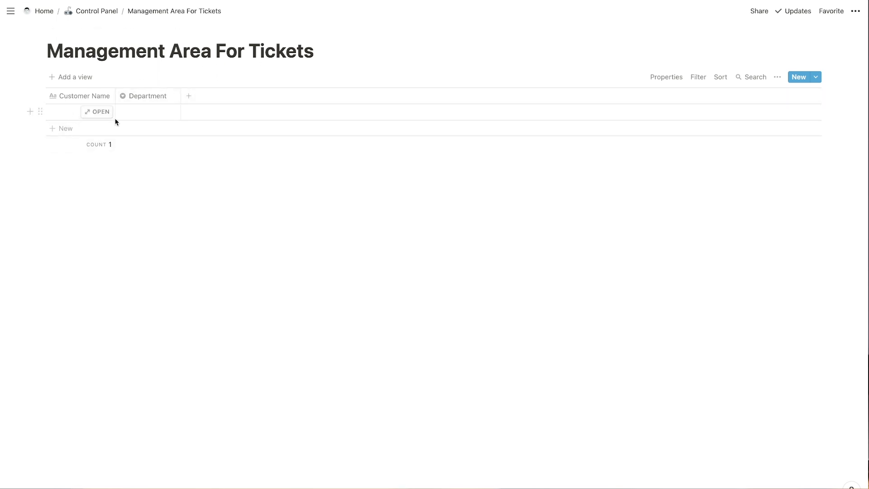
left_click(188, 96)
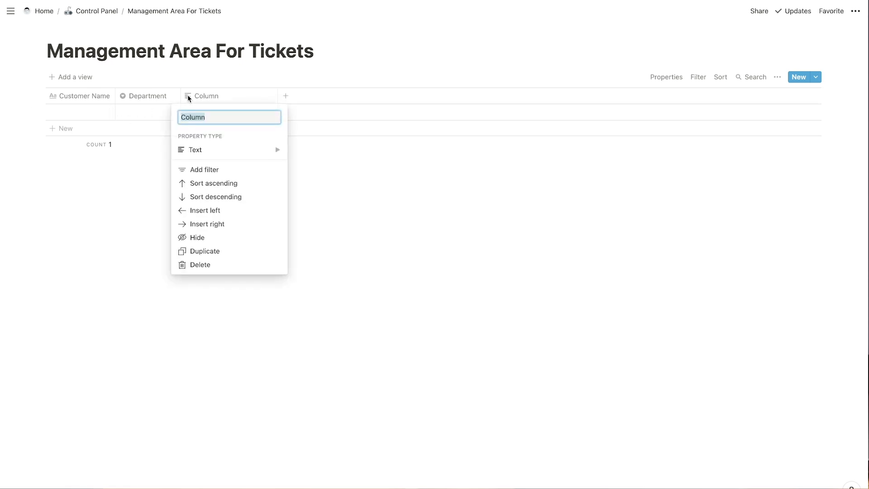
Make the new column a Person property named Assign Ticket and narrow it.
mouse_move(215, 153)
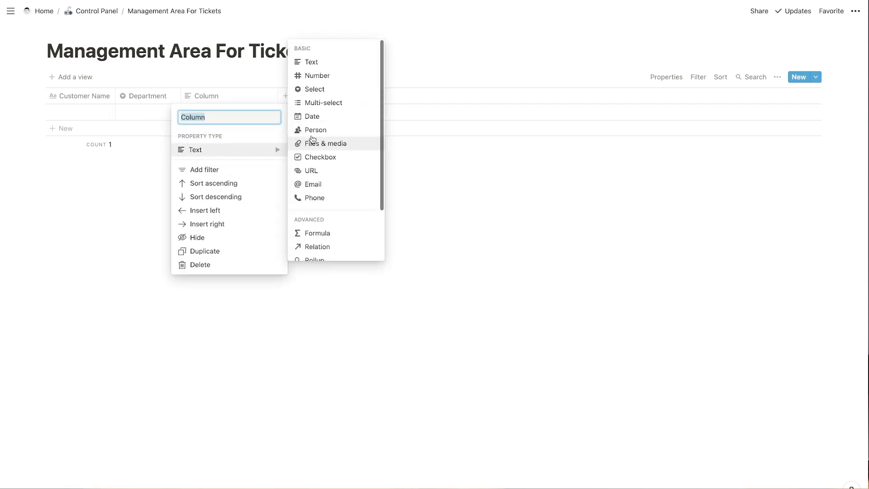
left_click(314, 132)
left_click(204, 95)
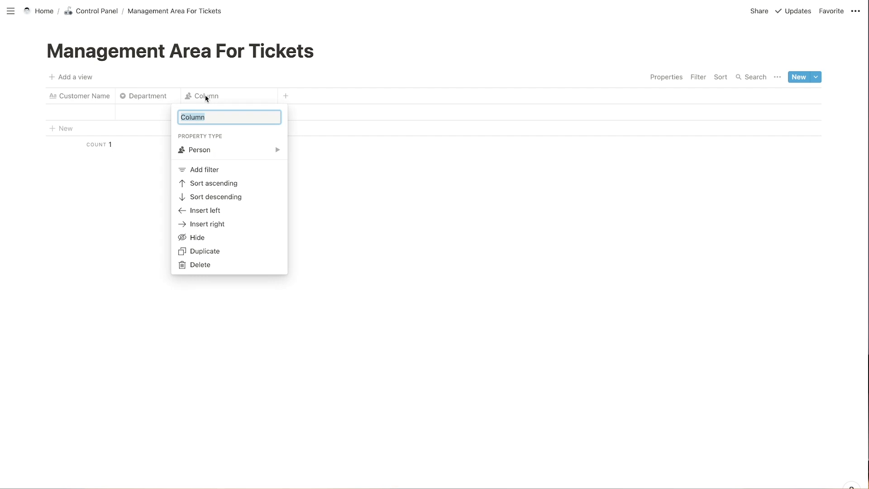
type("Assign Ticket")
key("Return")
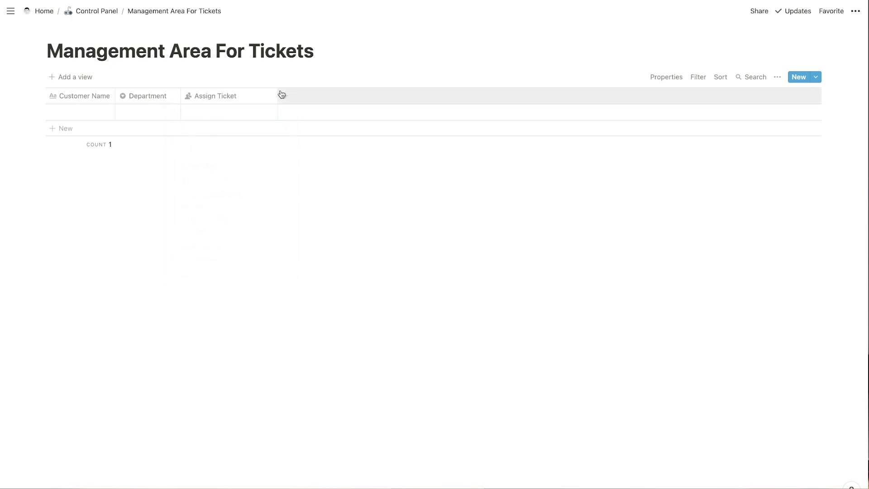
left_click_drag(266, 94, 243, 94)
Assign the ticket to a team member and widen the Assign Ticket column slightly.
left_click(215, 112)
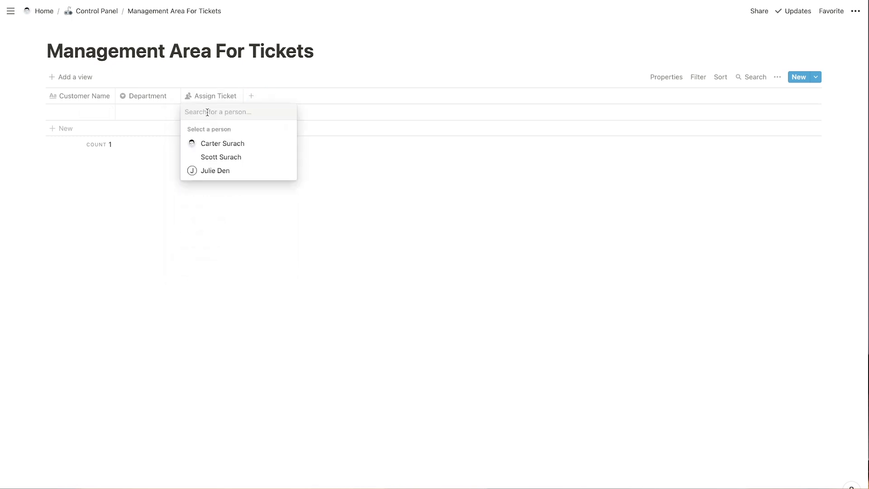
left_click(215, 144)
key("Escape")
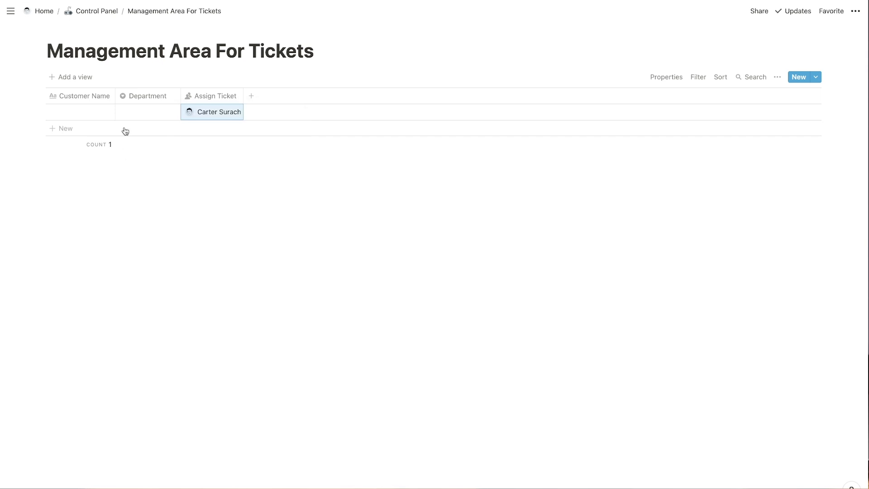
left_click_drag(244, 95, 247, 96)
Add a Date property column named Date of Entry and narrow it.
left_click(253, 96)
left_click(290, 149)
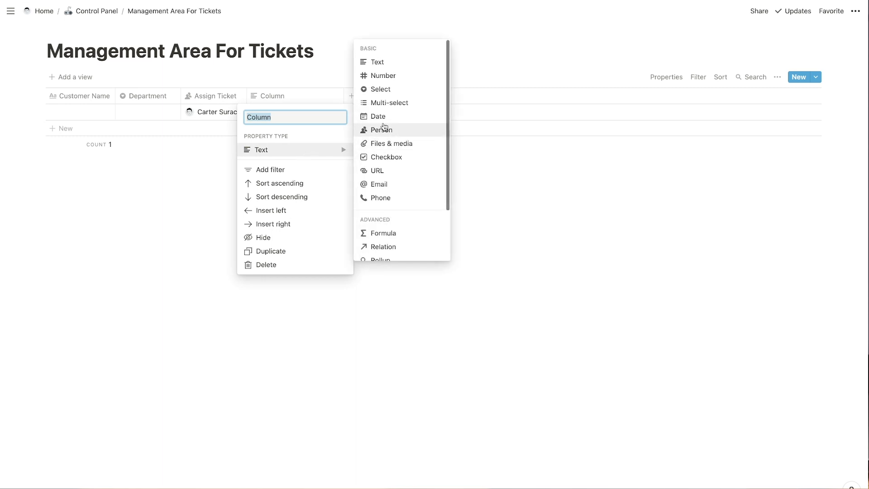
left_click(383, 117)
left_click(295, 96)
type("Date o")
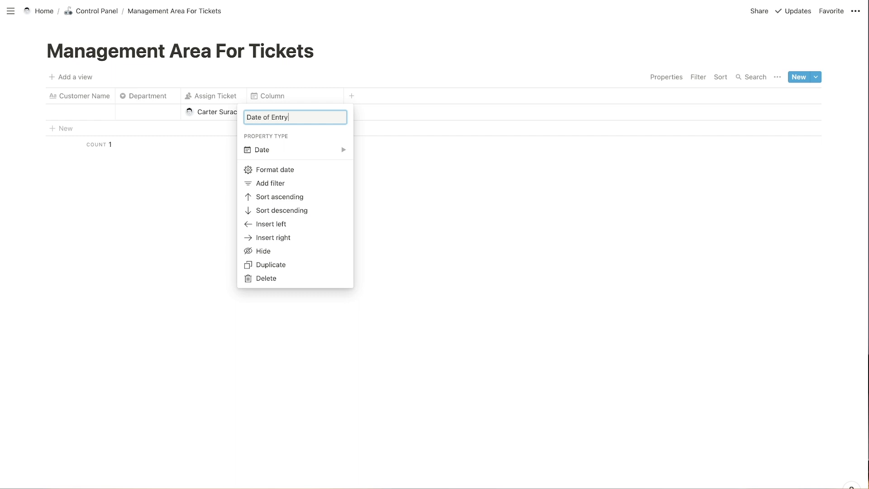
type("f Entry")
key("Return")
left_click_drag(344, 89, 310, 93)
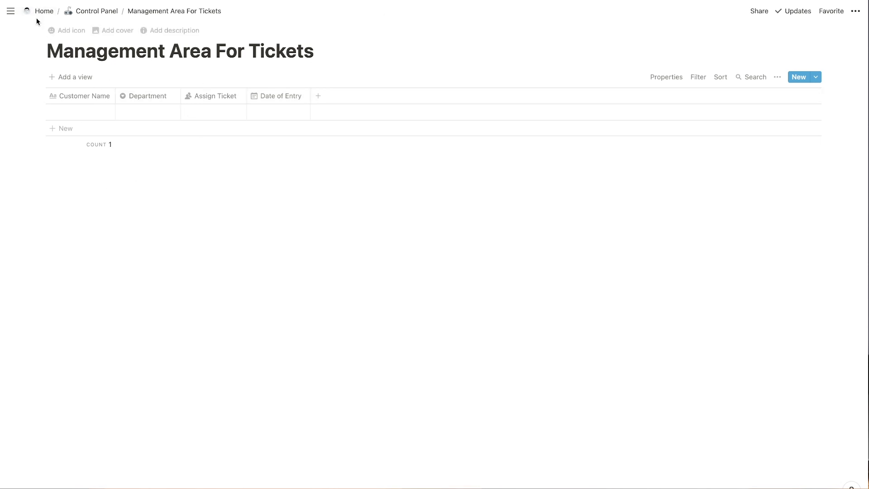
Insert a linked view of Management Area For Tickets on the Ticket Management page.
left_click(48, 12)
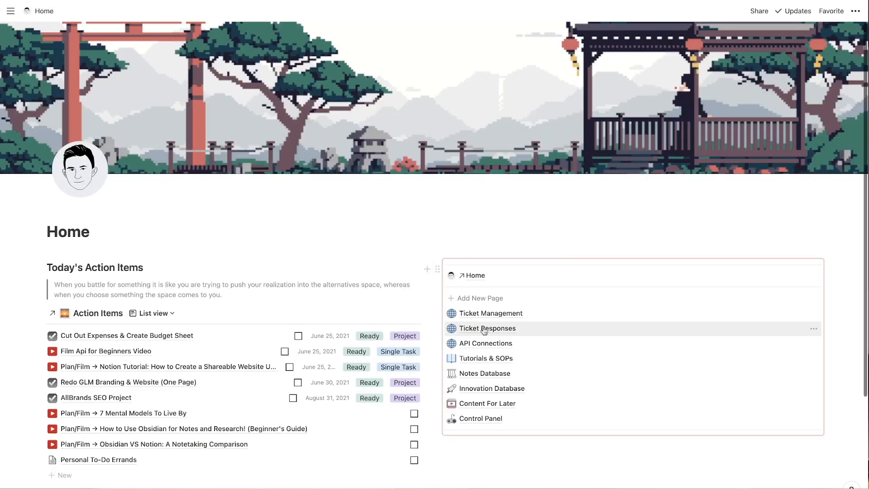
left_click(503, 316)
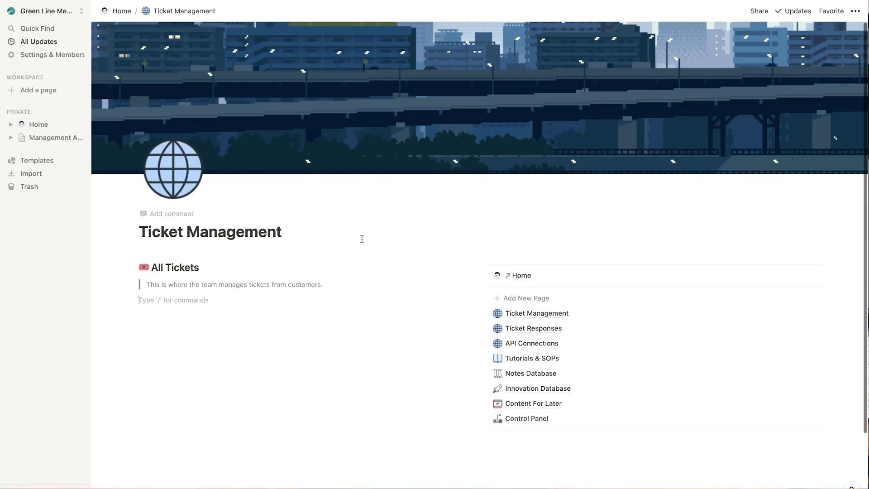
type("/lkink")
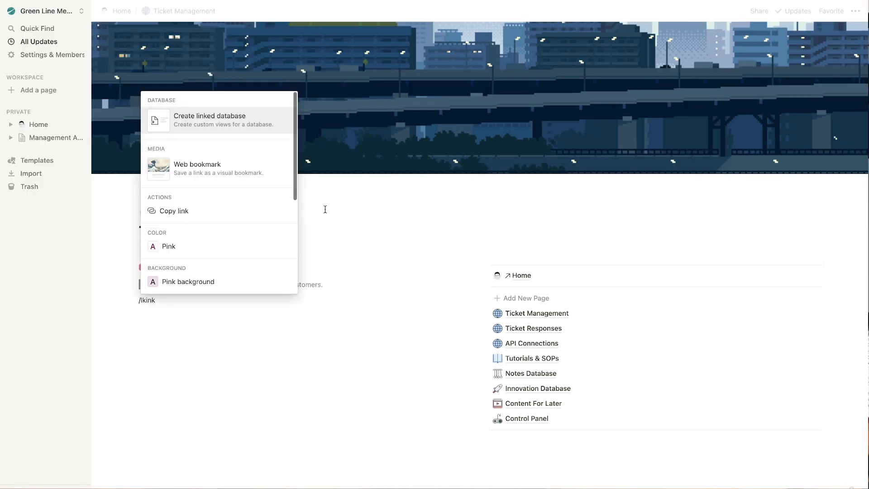
left_click(229, 124)
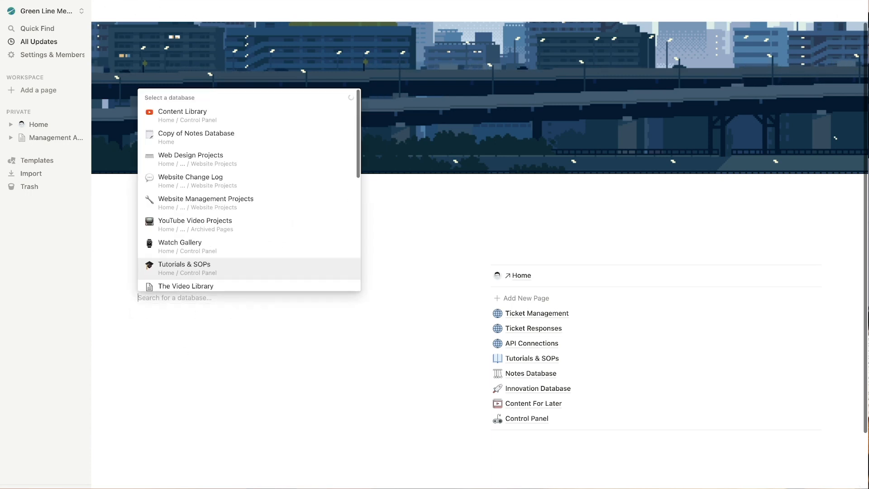
type("ma")
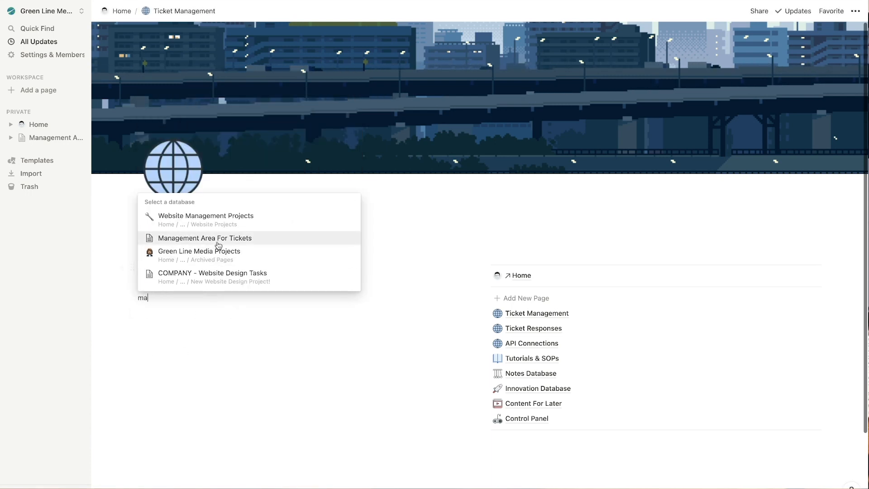
left_click(216, 238)
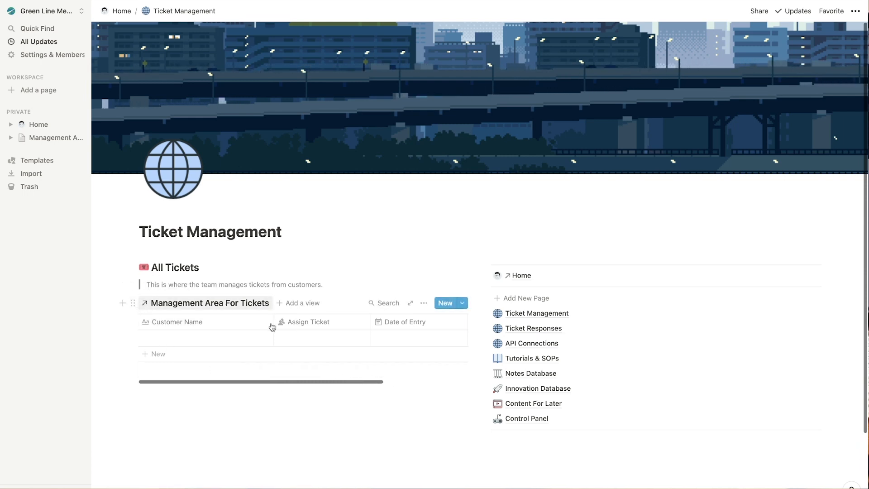
Give the Management Area For Tickets database page a lightning-bolt emoji icon.
left_click(200, 308)
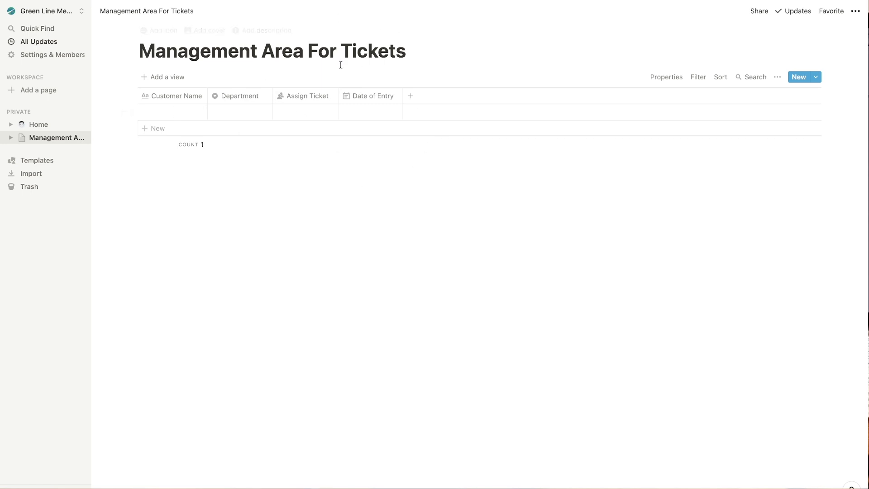
left_click(159, 30)
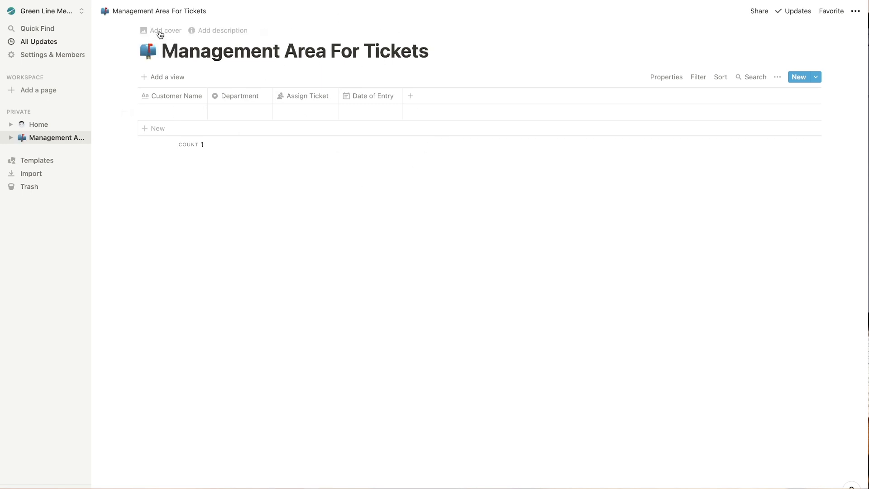
left_click(147, 48)
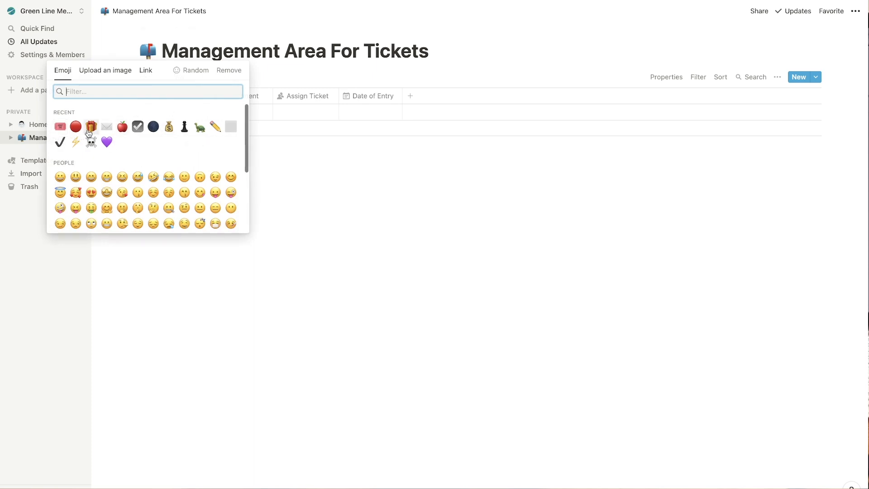
left_click(75, 142)
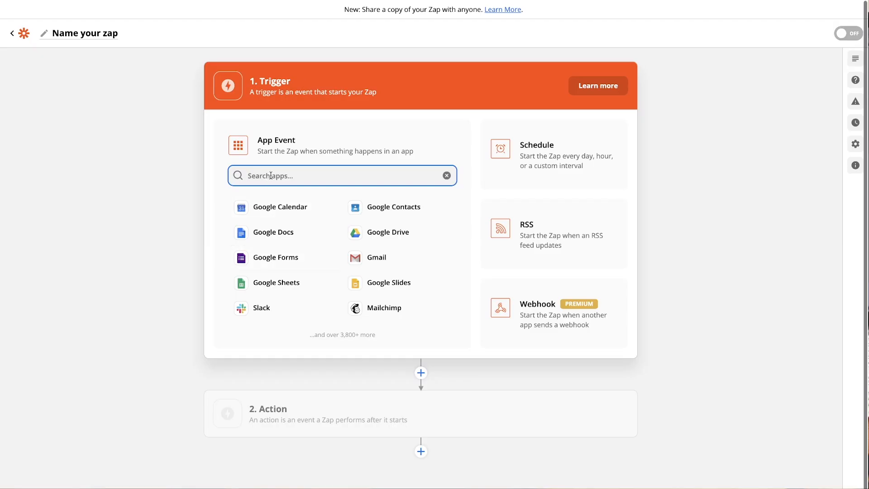
Set the trigger to Google Forms with the New Response in Spreadsheet event.
type("googl")
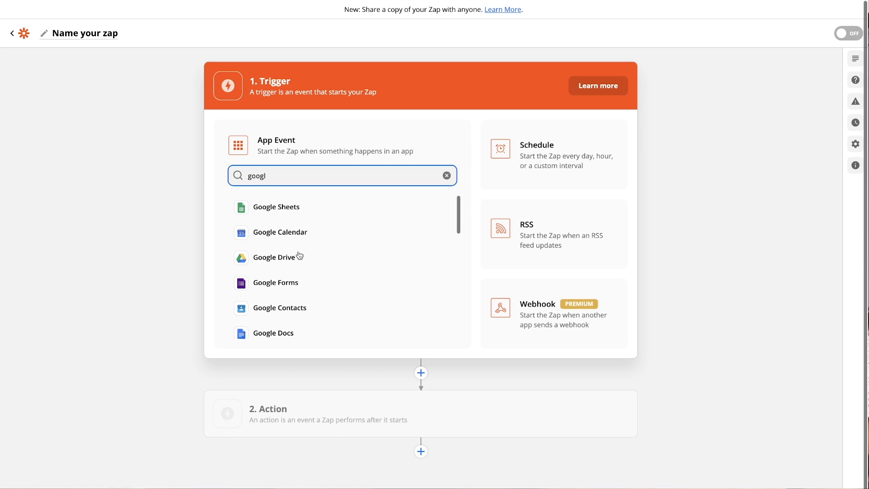
left_click(283, 277)
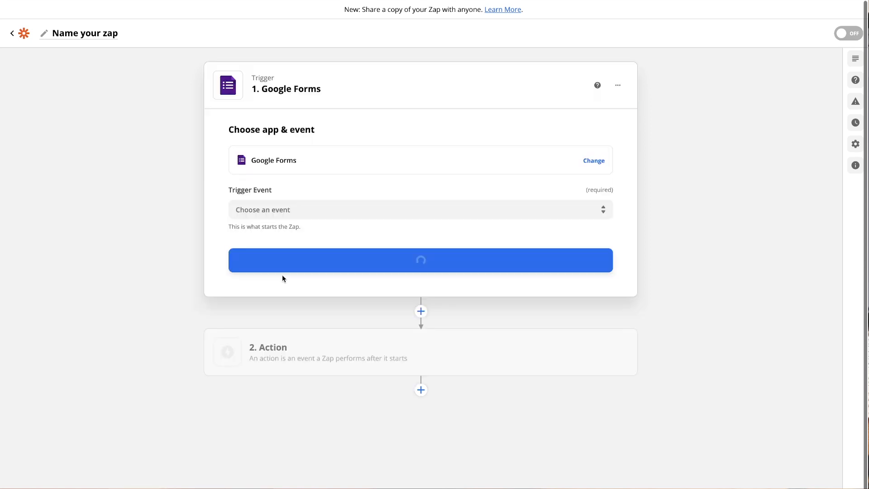
left_click(307, 203)
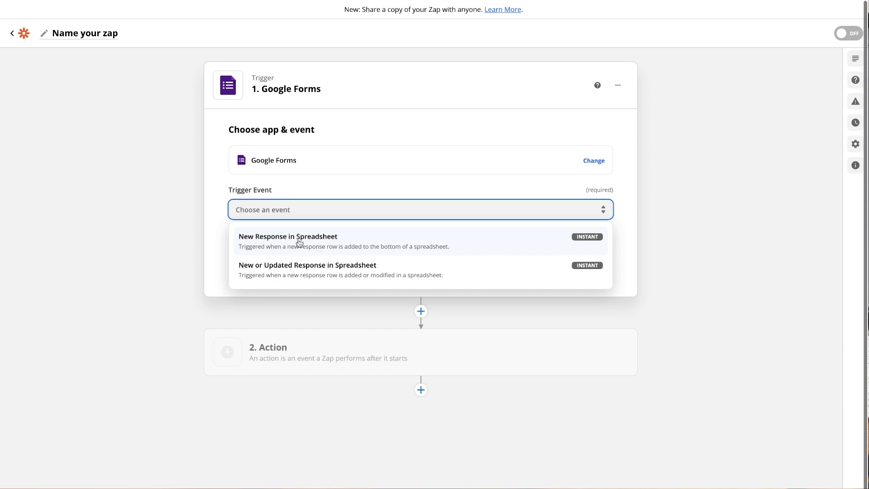
left_click(317, 244)
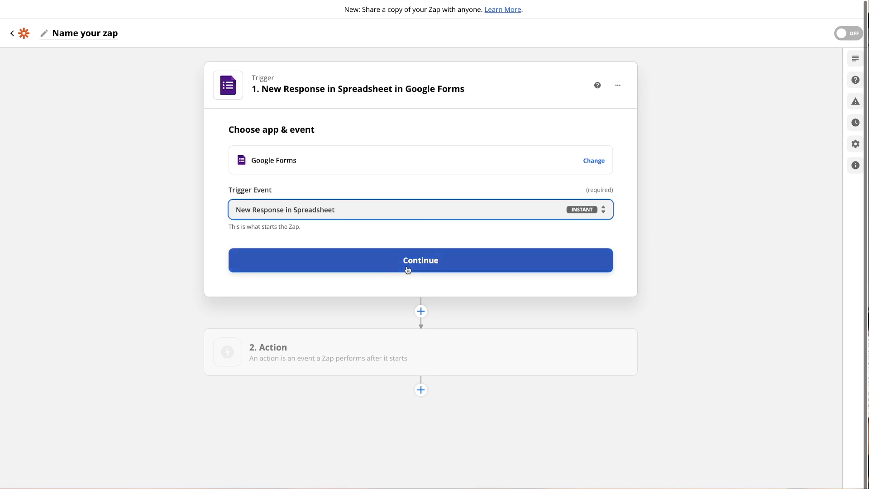
left_click(402, 265)
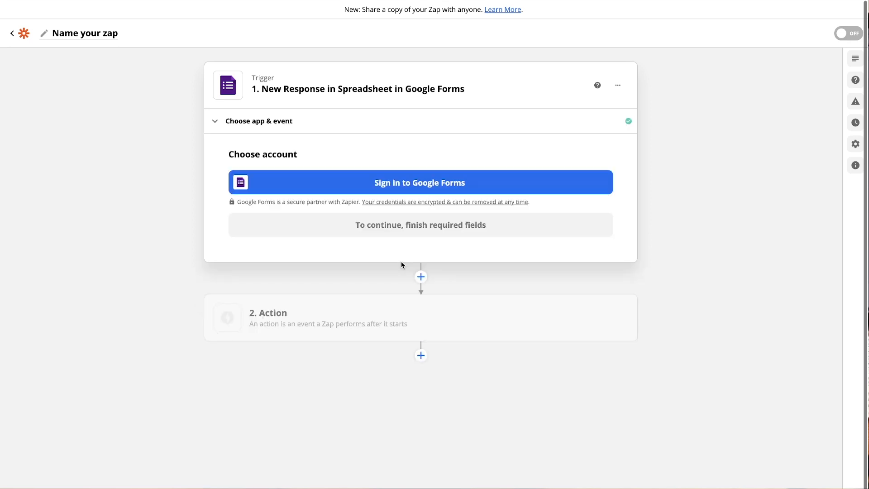
Sign in to Google Forms with a Google account and allow Zapier access.
left_click(431, 184)
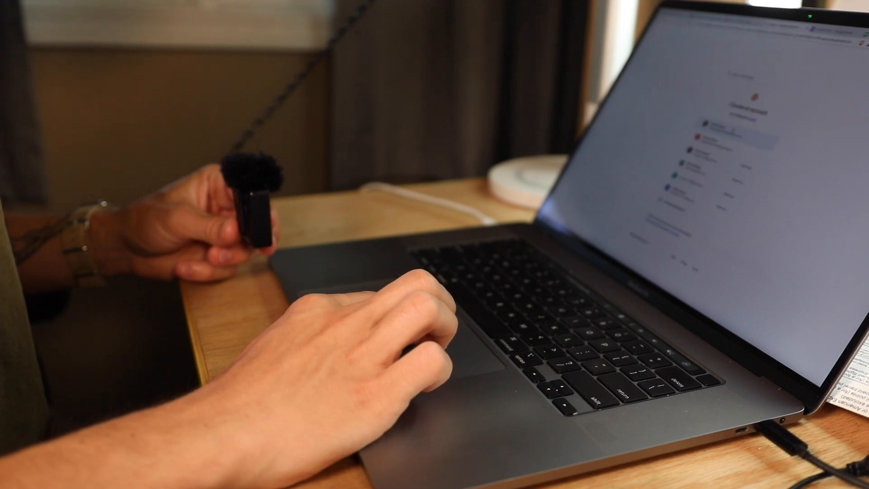
left_click(739, 131)
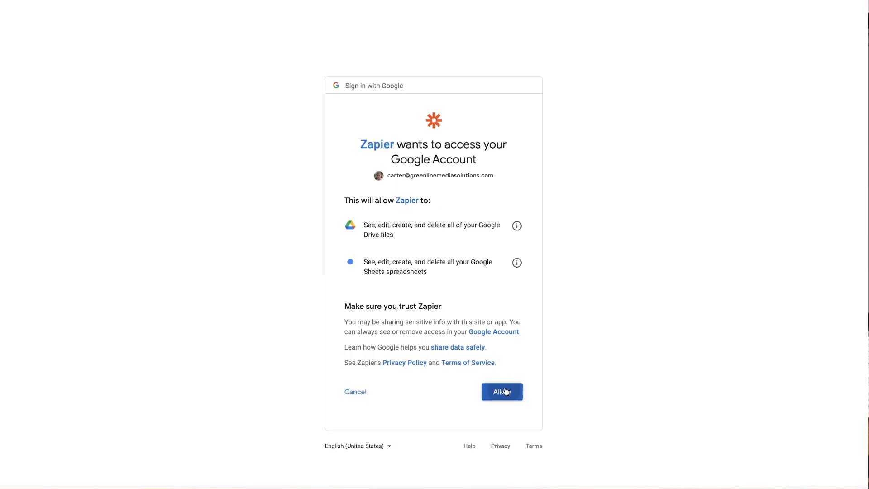
left_click(504, 391)
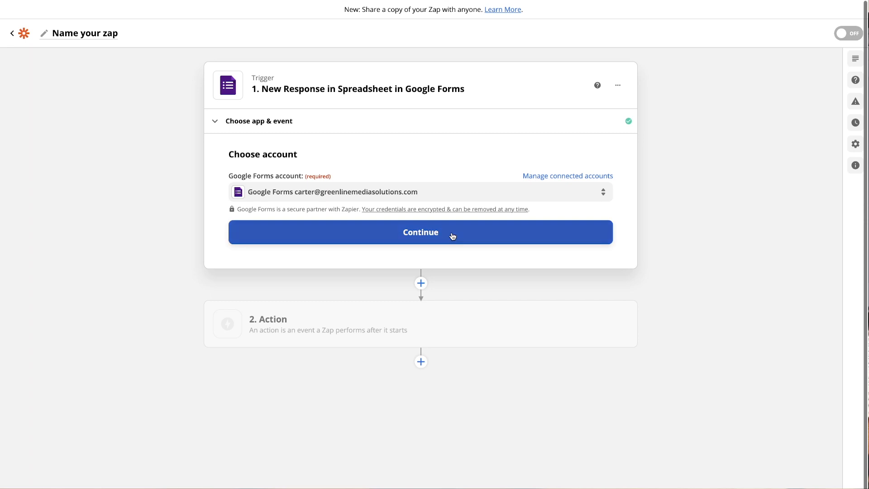
Point the trigger at the Ticket Responses (API Connect) spreadsheet's Form Responses 1 worksheet.
left_click(452, 235)
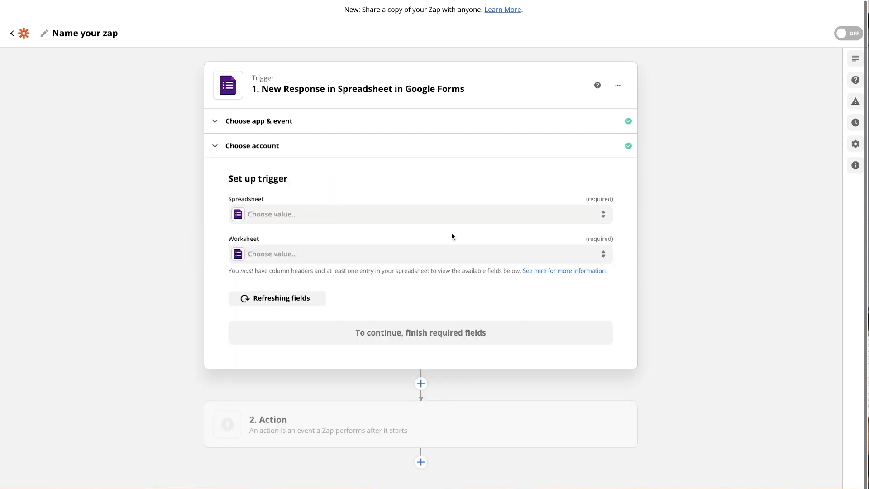
left_click(416, 221)
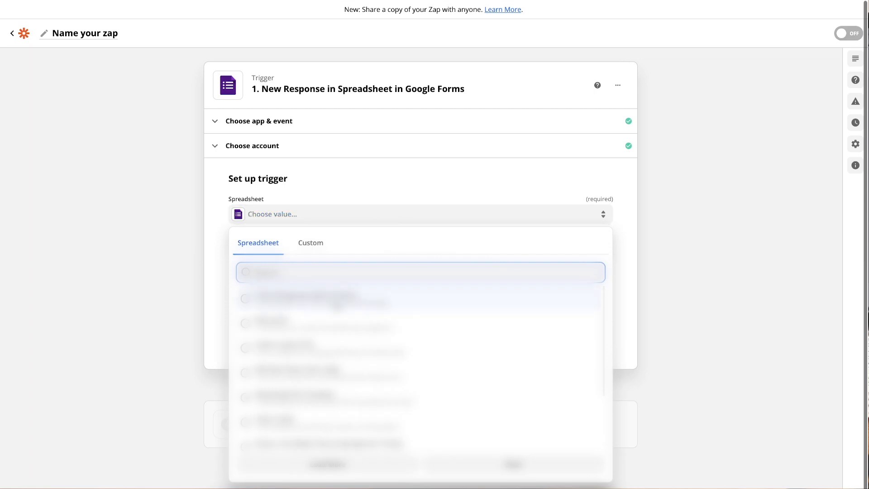
left_click(336, 301)
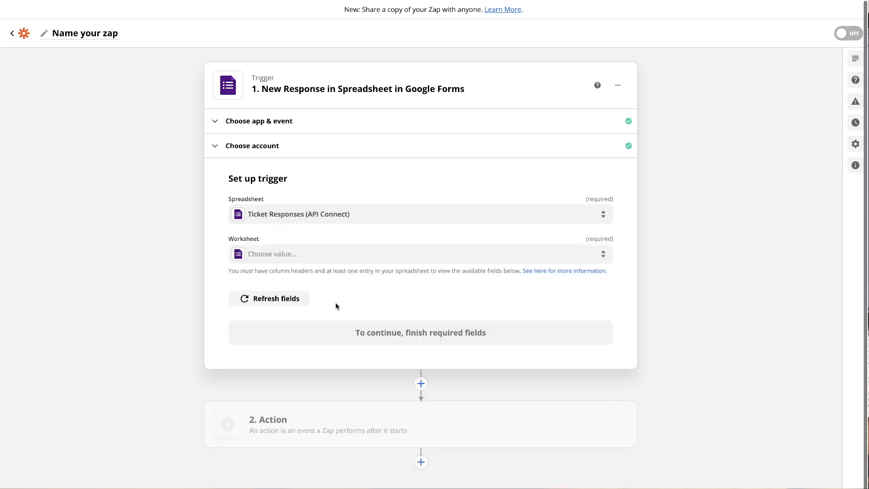
left_click(342, 256)
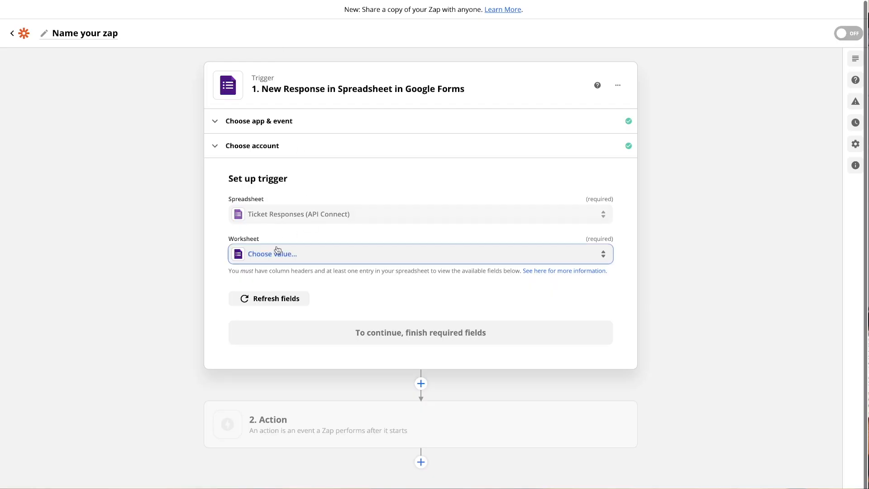
left_click(275, 252)
left_click(273, 337)
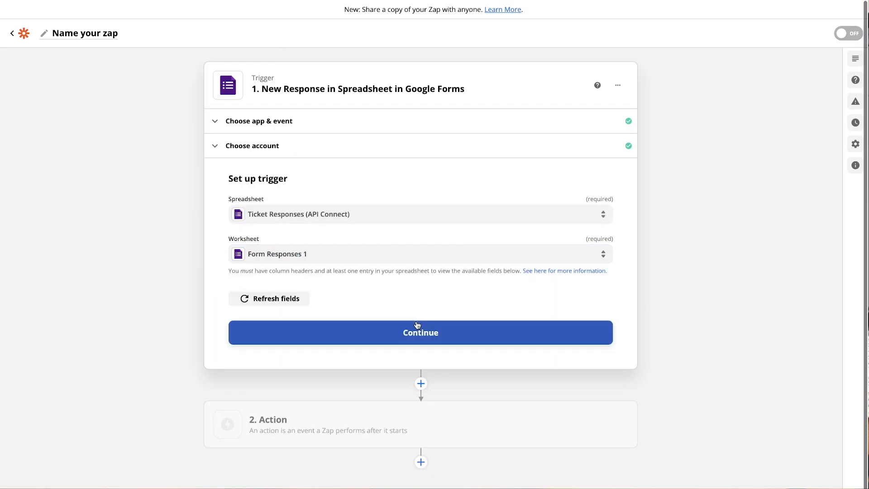
left_click(416, 332)
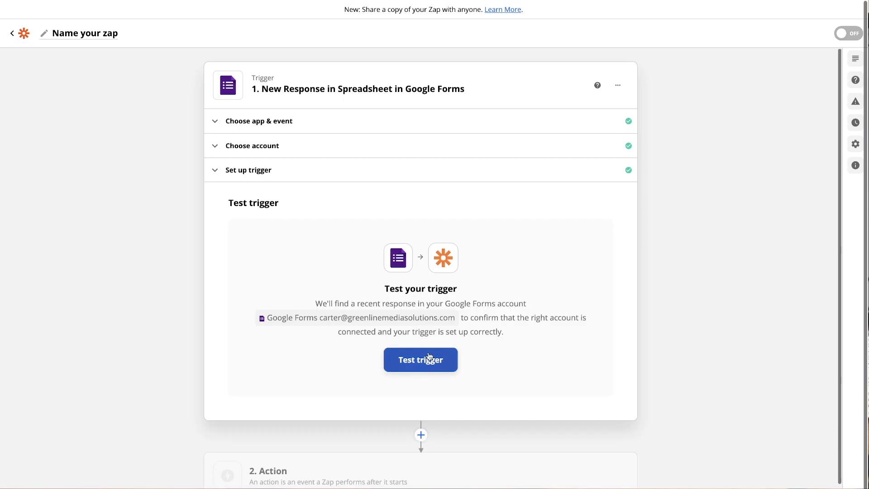
Test the trigger, review the Sales Related sample response, and continue to the action.
left_click(437, 338)
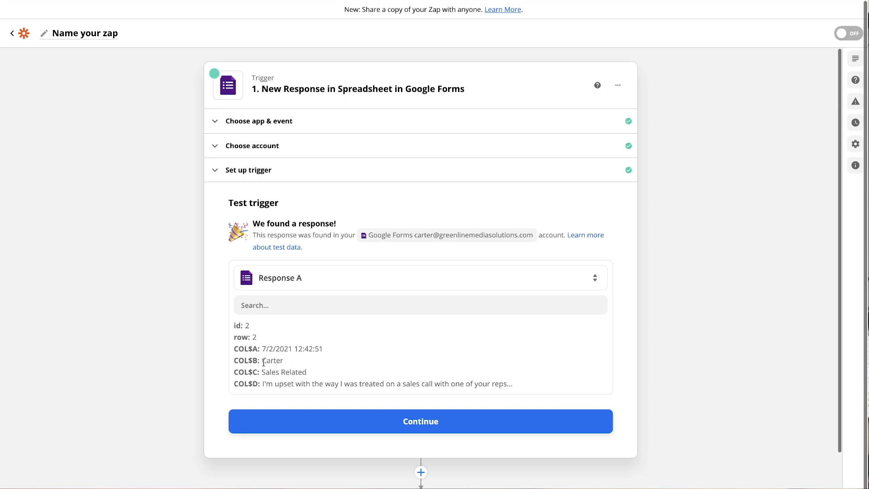
left_click_drag(261, 335, 357, 360)
left_click_drag(258, 324, 539, 369)
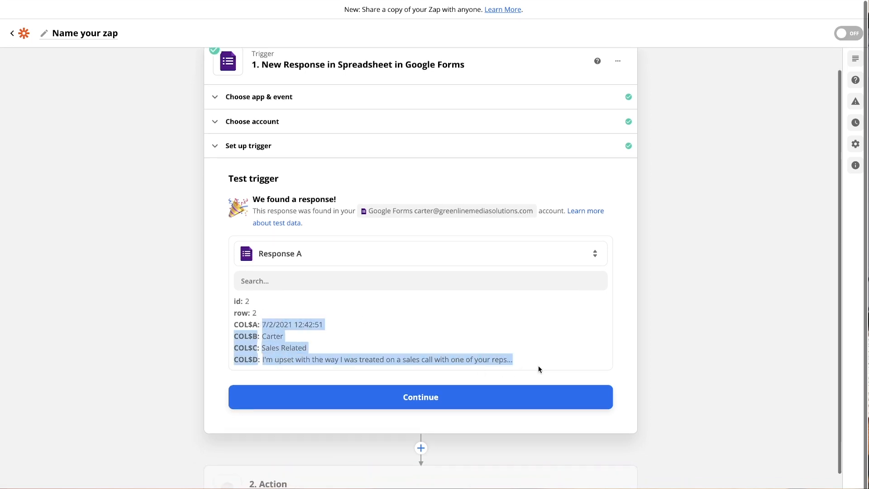
double_click(267, 336)
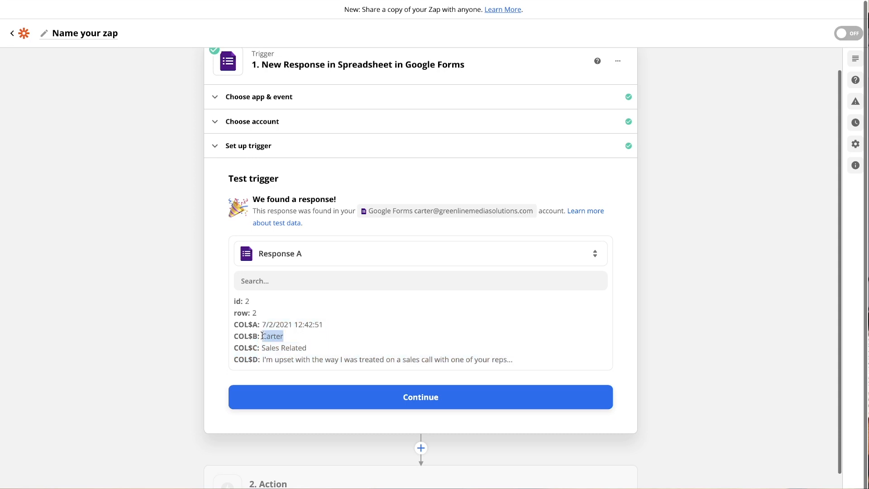
double_click(284, 347)
left_click_drag(263, 359, 544, 366)
left_click(542, 369)
left_click(431, 397)
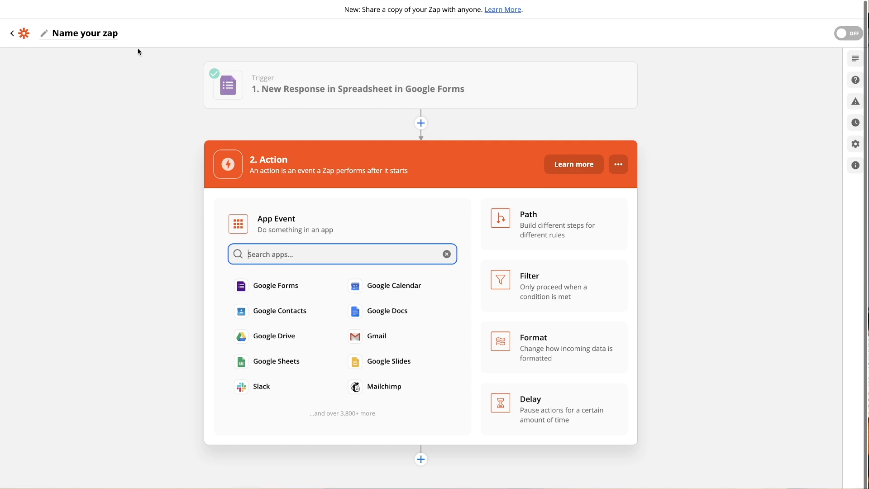
Set the action to Notion's Create Database Item and begin connecting a Notion account.
type("notion")
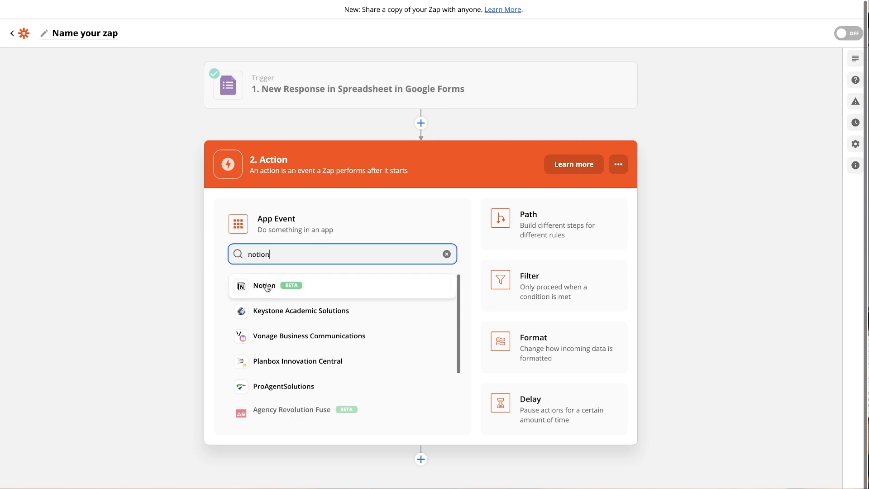
left_click(295, 290)
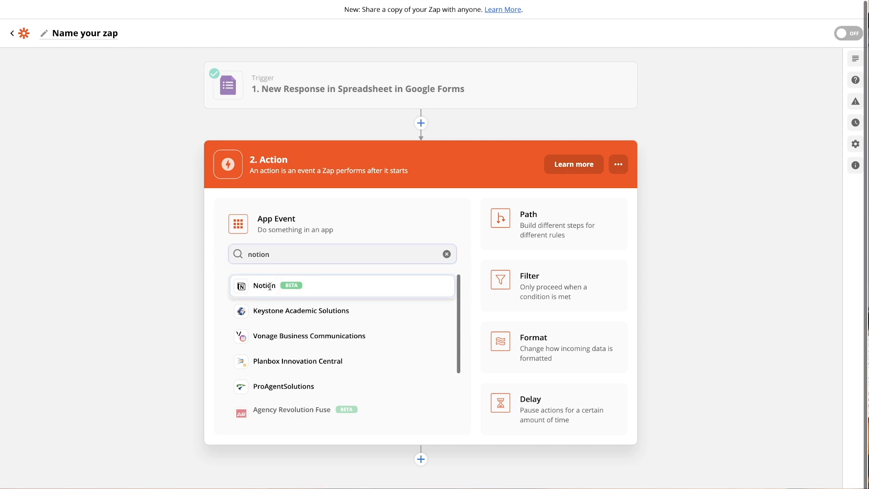
left_click(314, 288)
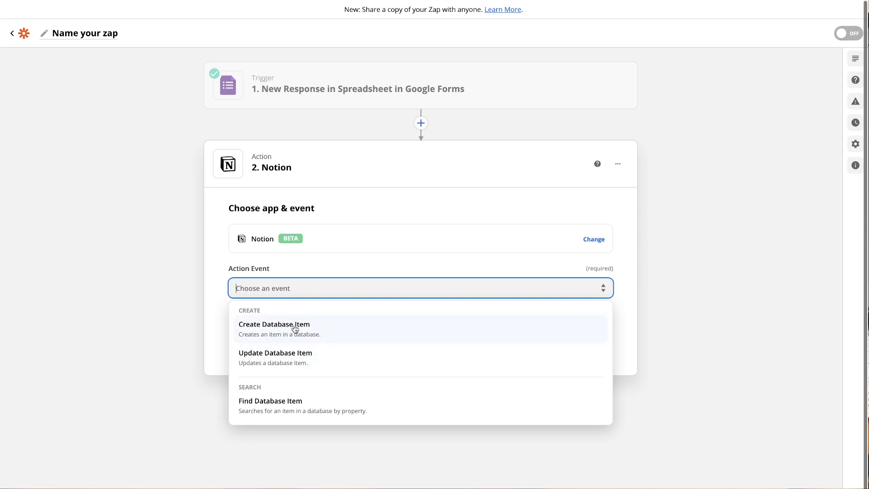
left_click(309, 330)
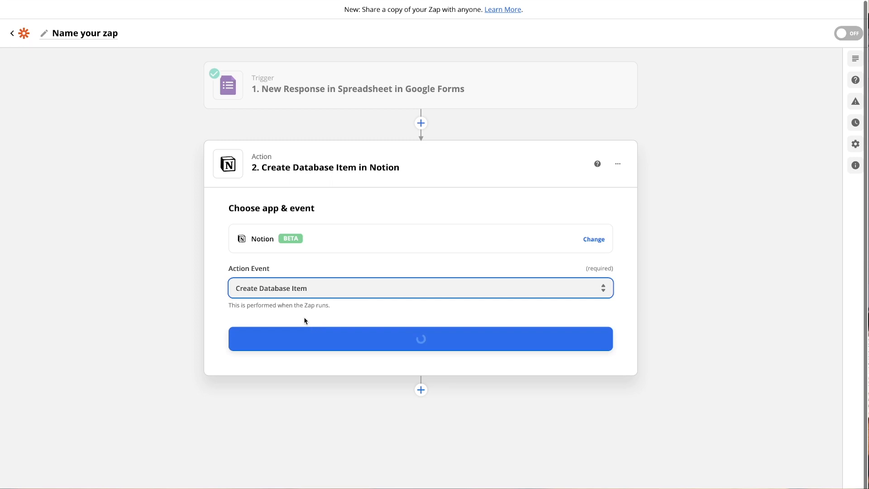
left_click(343, 342)
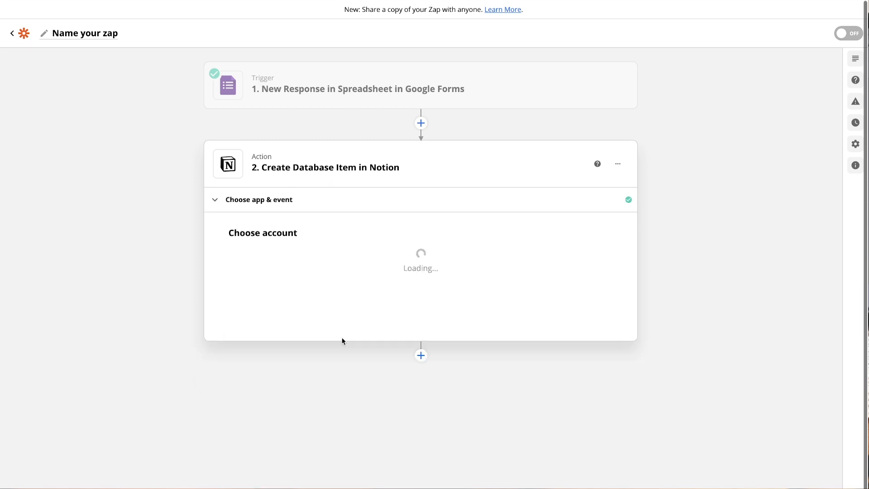
left_click(416, 206)
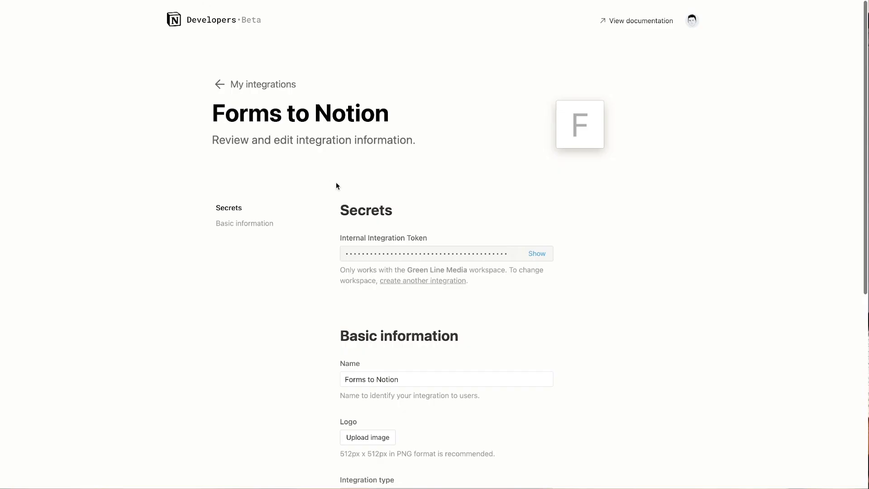
Copy the Forms to Notion internal integration token, save, and paste it into Zapier.
scroll(462, 257, "down", 3)
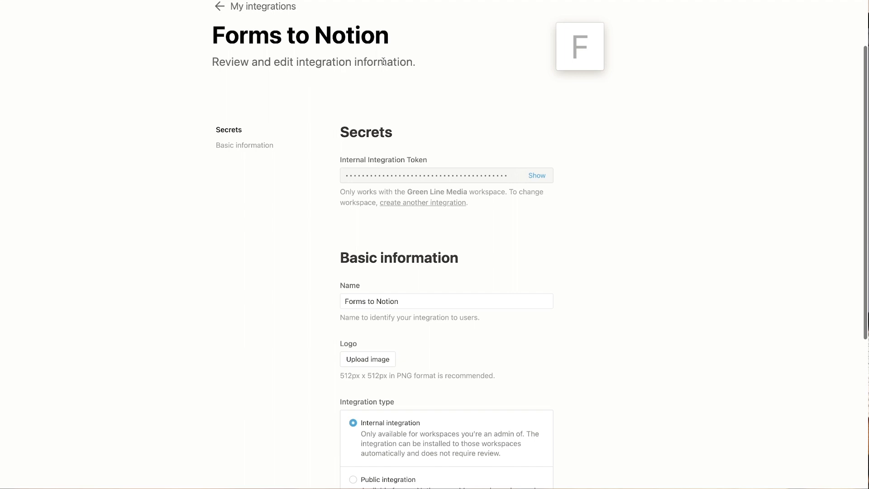
left_click(535, 177)
left_click(535, 178)
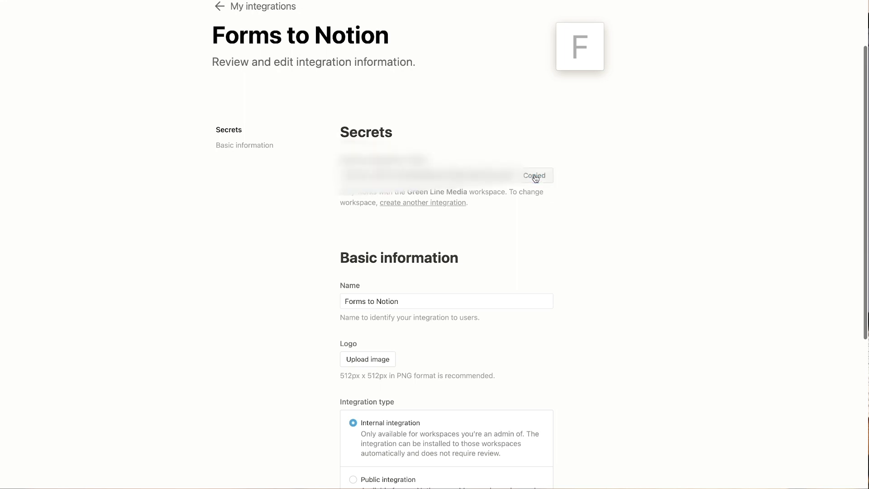
scroll(528, 234, "down", 4)
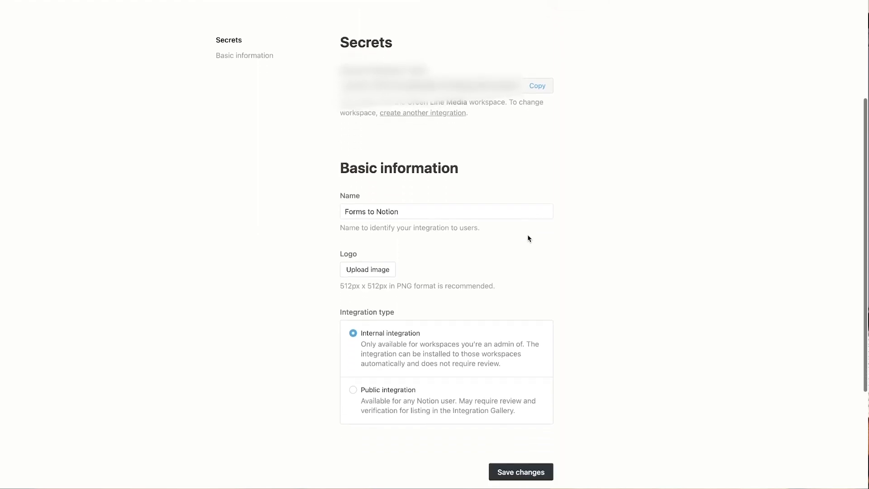
left_click(524, 355)
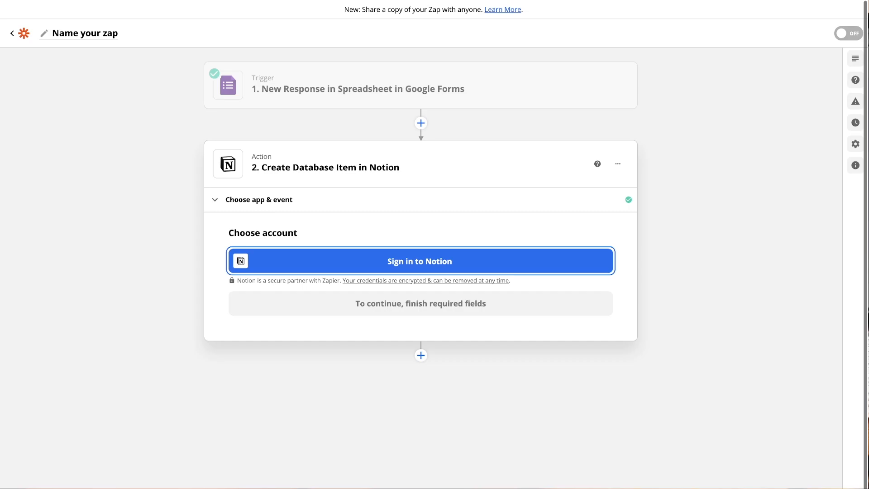
key("ctrl+Tab")
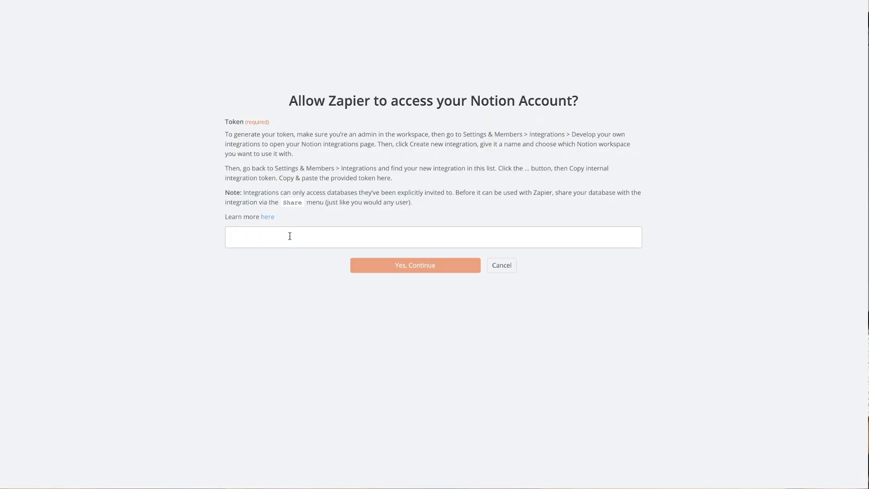
key("ctrl+v")
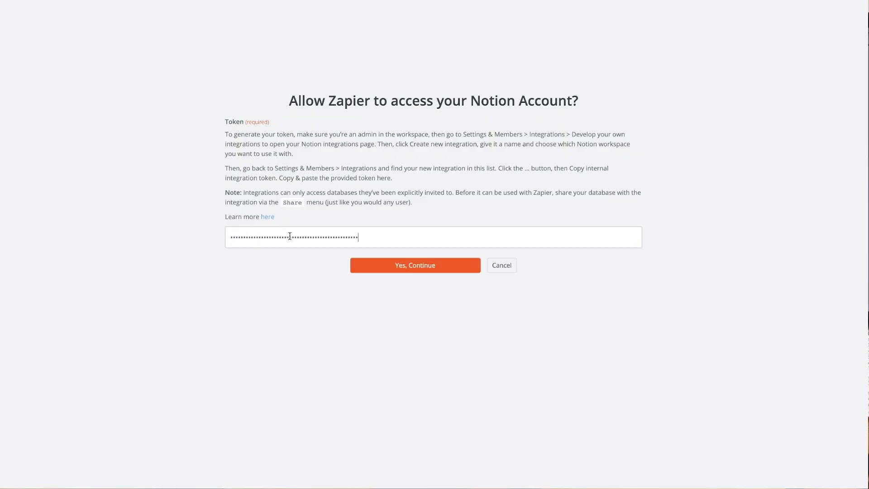
Submit the pasted integration token with Yes, Continue to connect Notion.
left_click(388, 266)
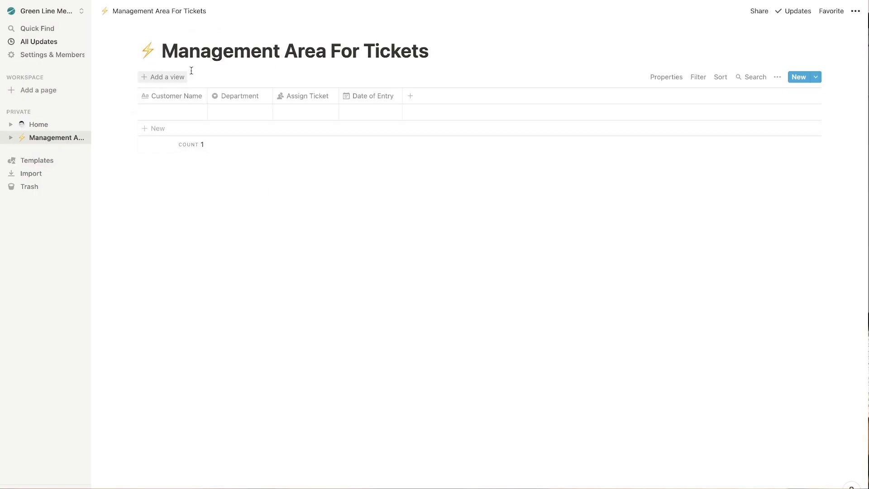
Invite the Forms to Notion integration to the database with Can edit access.
left_click(760, 13)
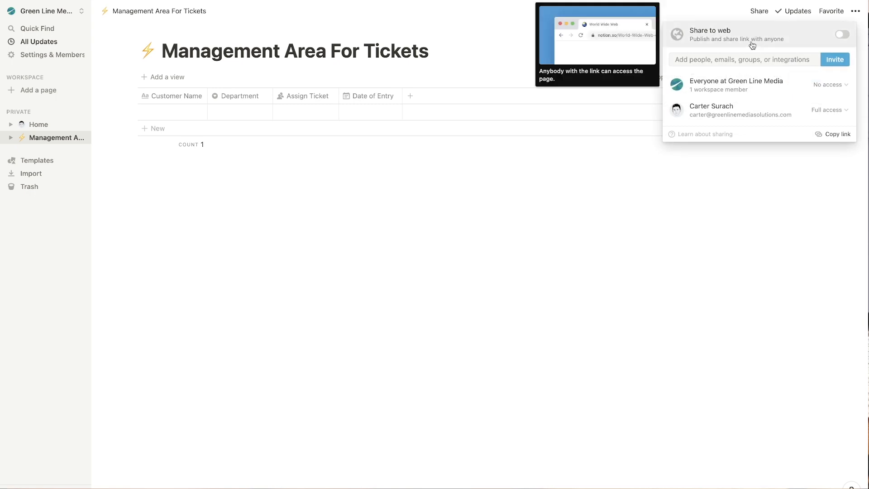
left_click(808, 61)
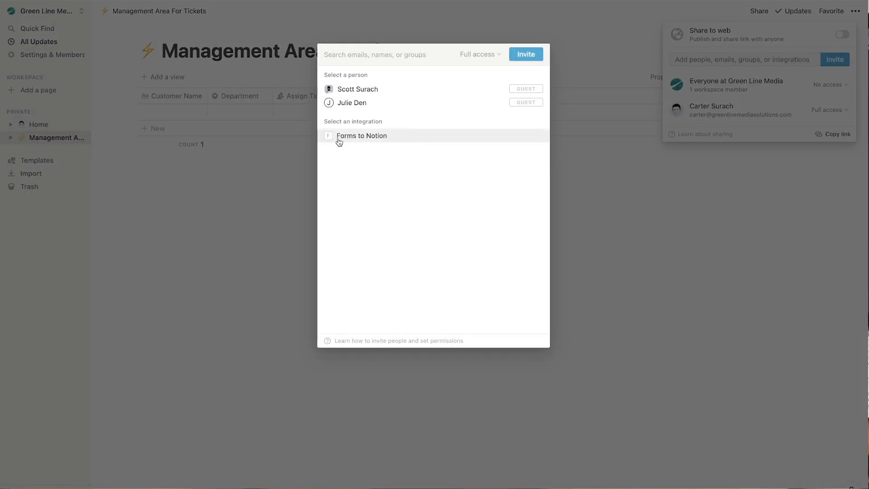
left_click(397, 136)
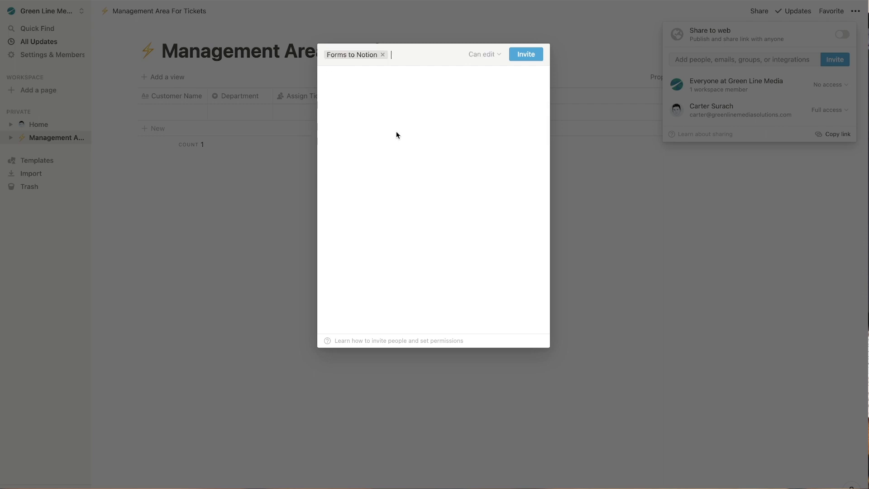
left_click(531, 58)
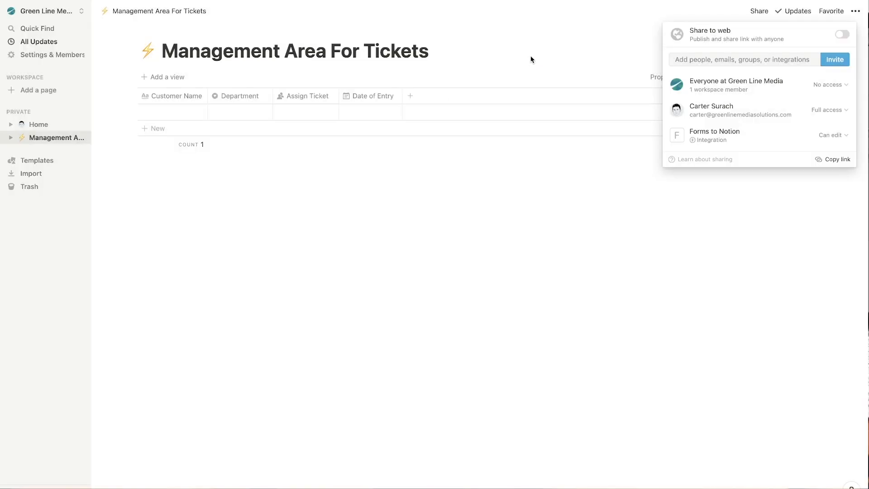
left_click(832, 135)
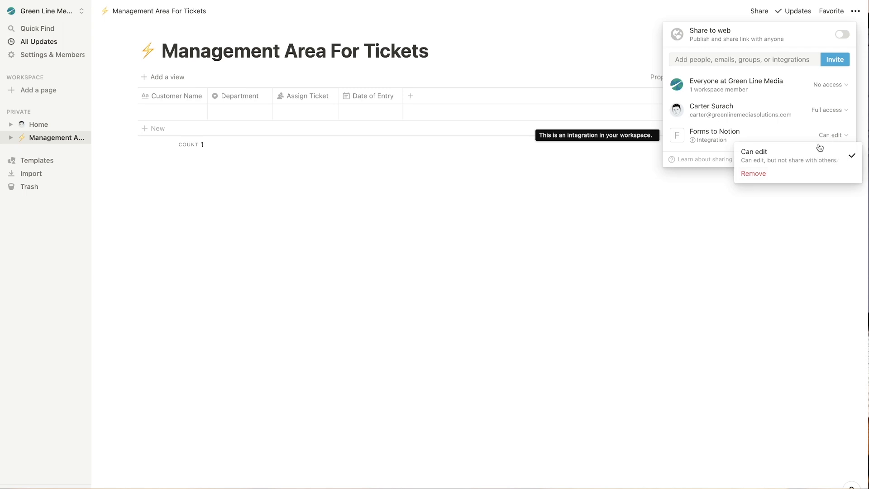
left_click(641, 234)
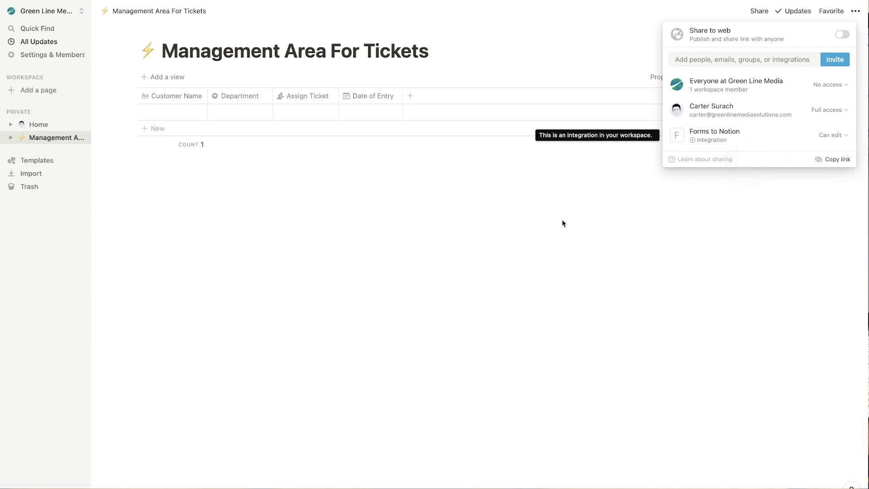
left_click(565, 225)
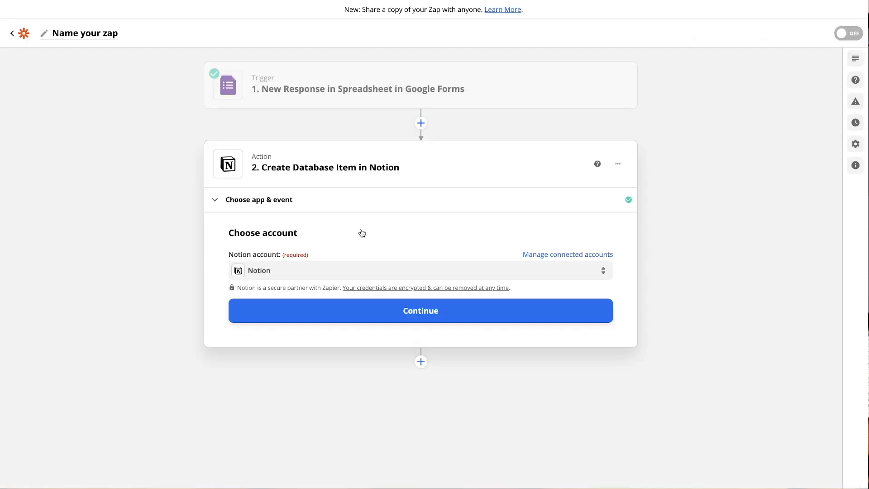
Use the connected Notion account and target the Management Area For Tickets database.
left_click(430, 316)
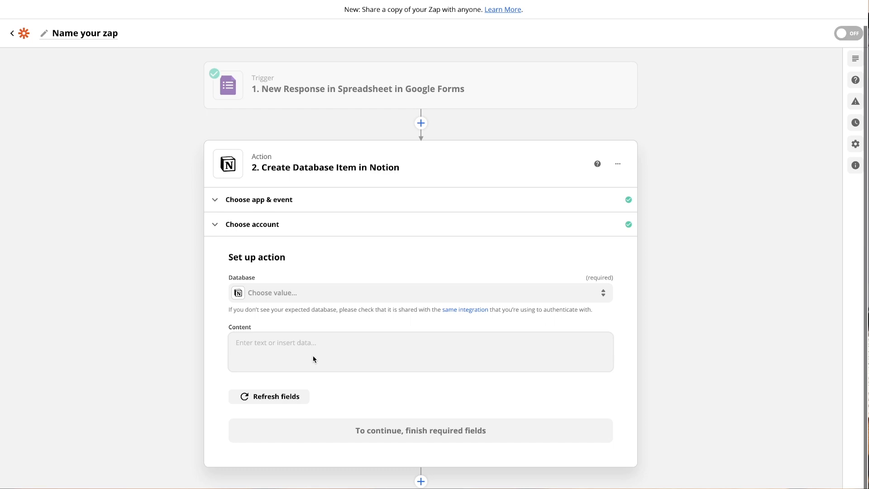
left_click(342, 299)
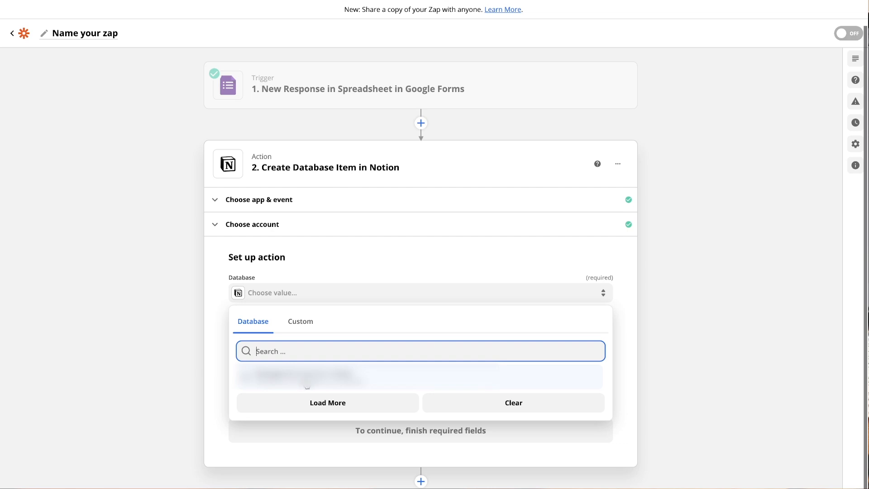
left_click(316, 376)
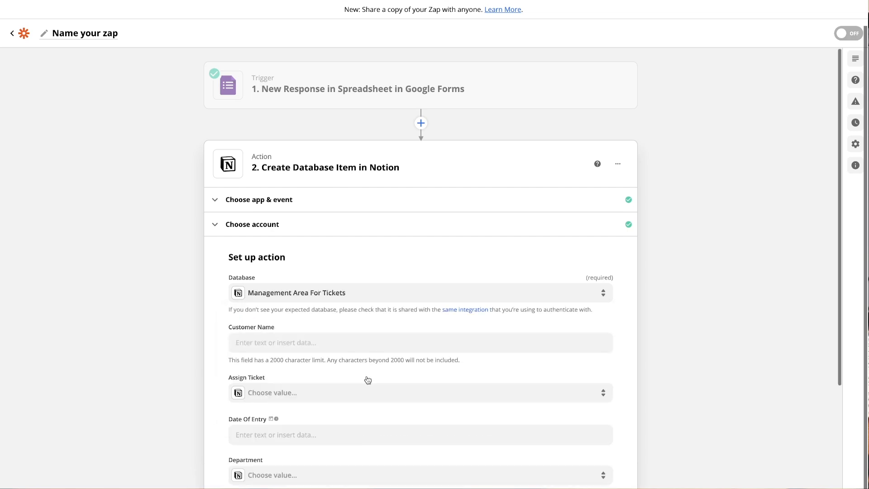
scroll(330, 272, "down", 2)
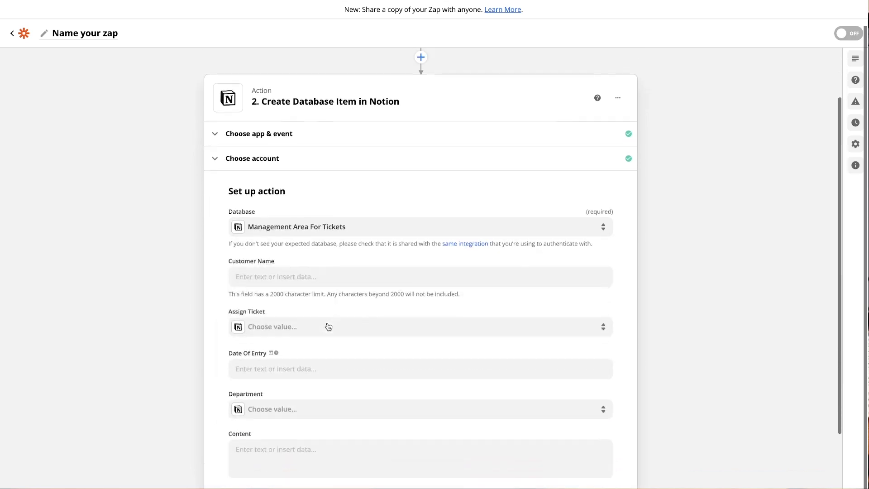
Map the form's '1. Name' answer into Customer Name, leaving Assign Ticket empty.
left_click_drag(230, 256, 277, 257)
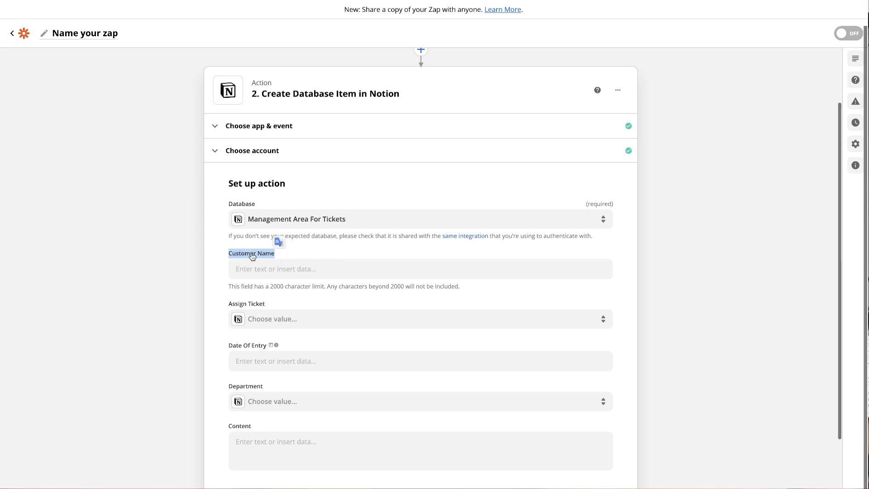
key("ctrl+shift+Tab")
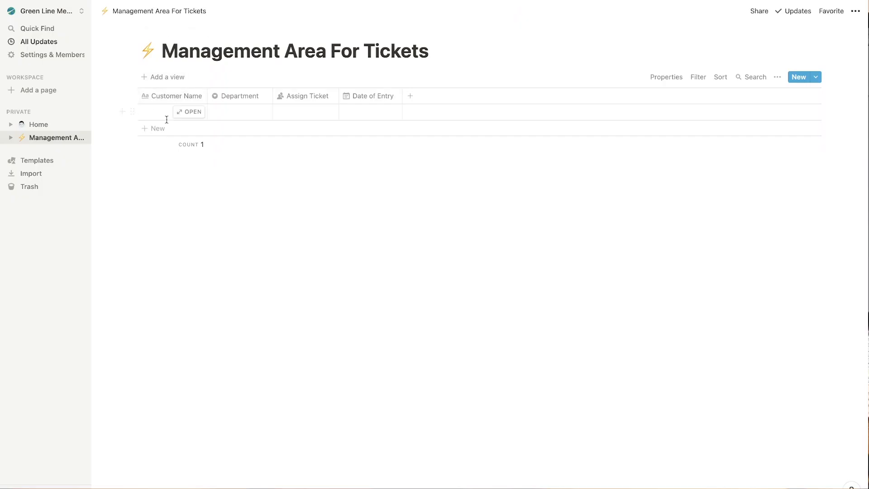
key("ctrl+Tab")
left_click(295, 270)
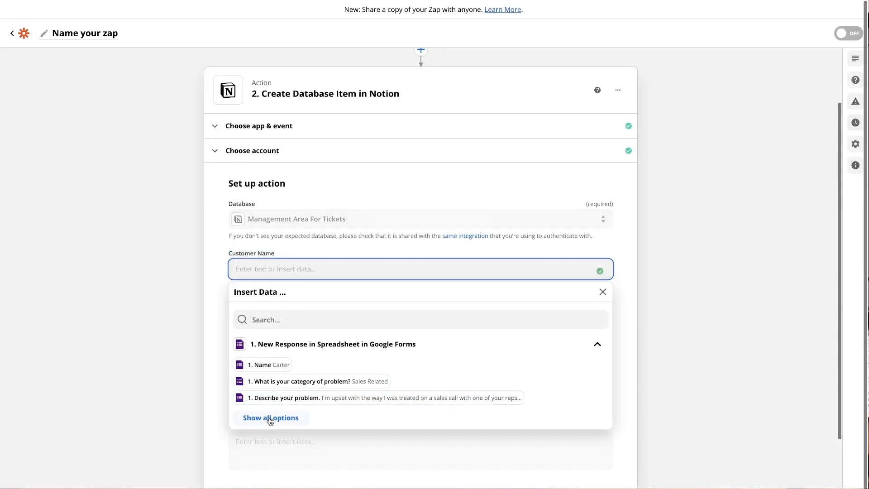
left_click(260, 370)
left_click(193, 326)
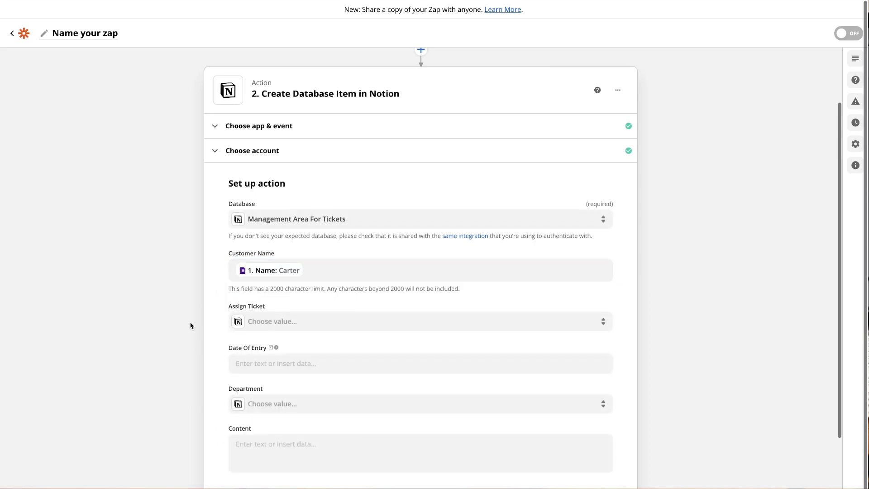
left_click(282, 322)
left_click(192, 344)
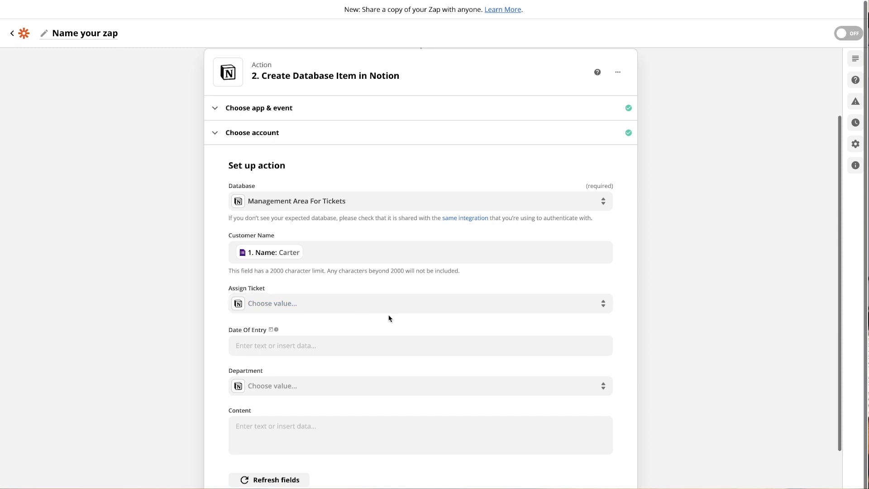
Map the form response Timestamp into Date Of Entry.
left_click(271, 346)
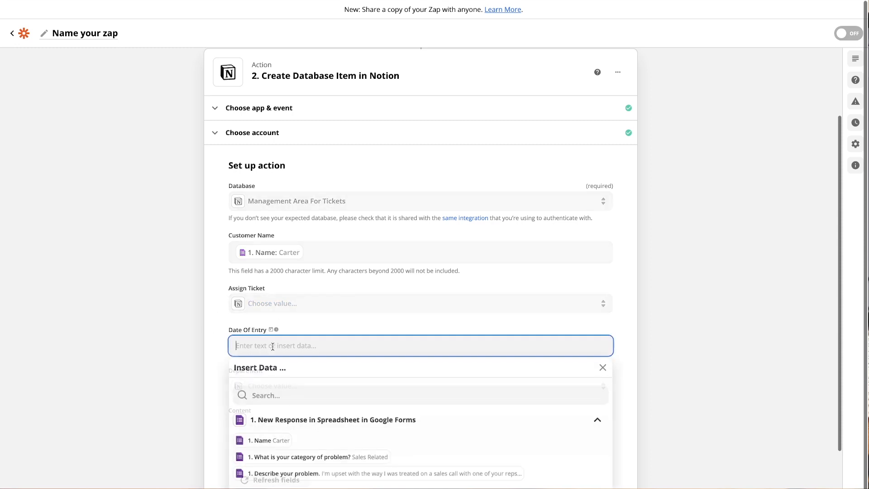
scroll(317, 430, "down", 1)
left_click(286, 459)
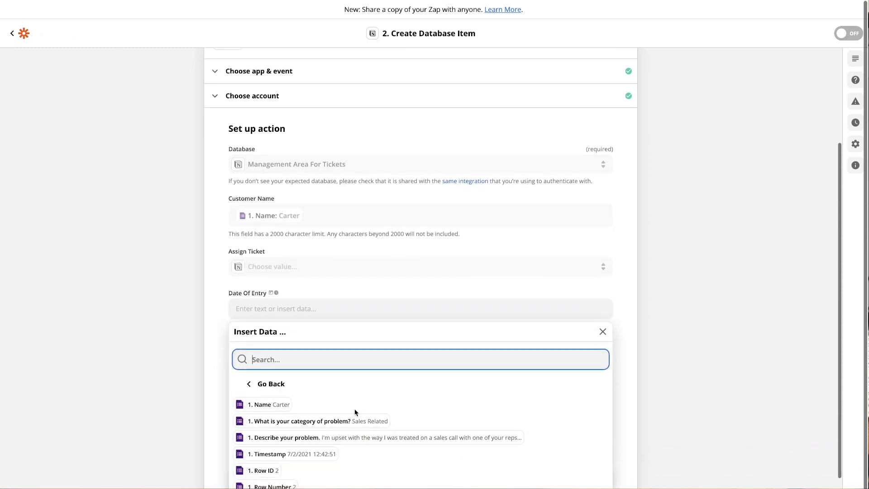
scroll(354, 409, "down", 1)
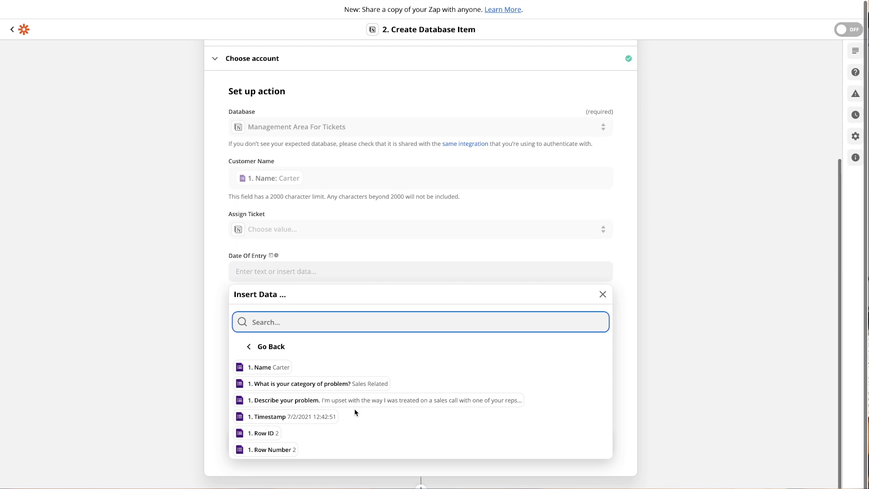
left_click(300, 416)
left_click(192, 343)
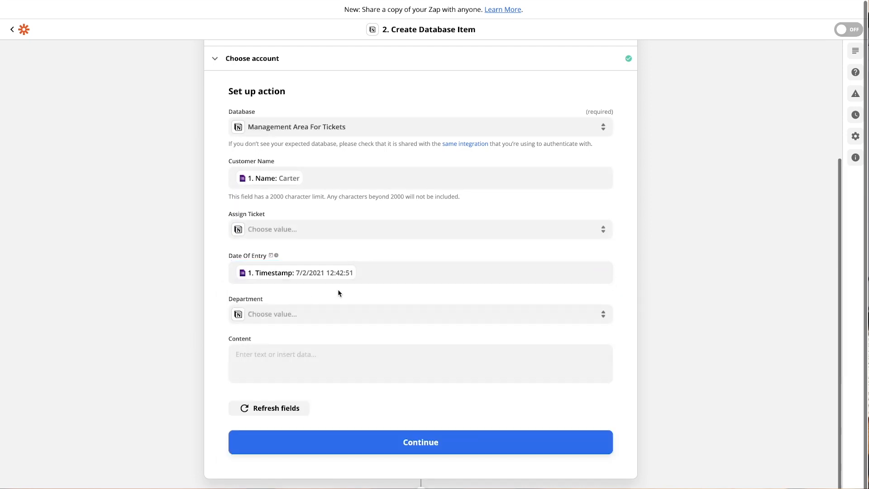
Map the problem category answer into Department as a custom value.
left_click(306, 320)
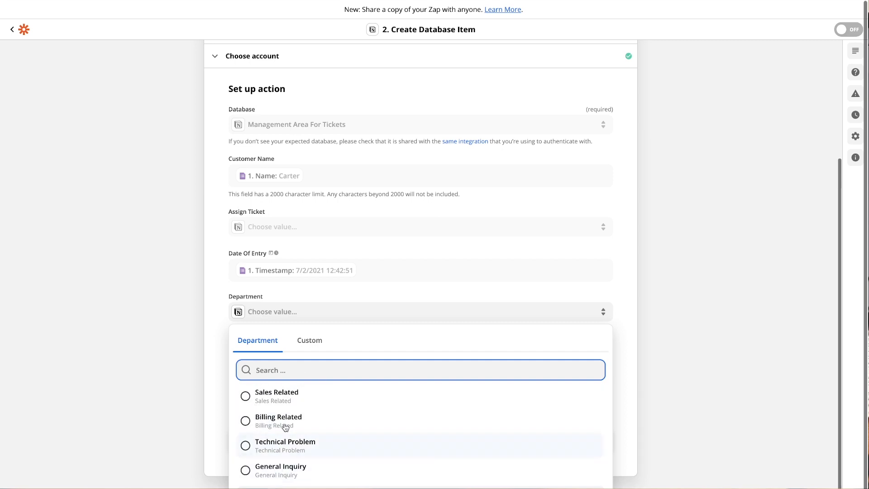
left_click(304, 346)
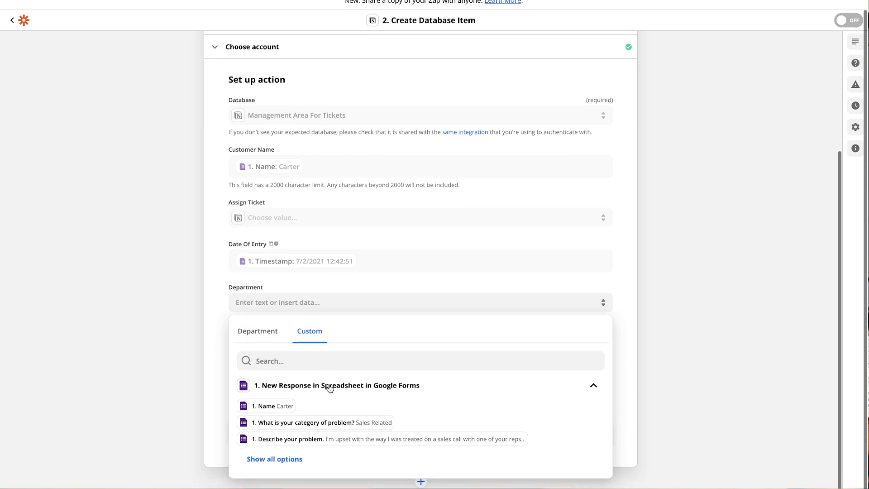
left_click(275, 459)
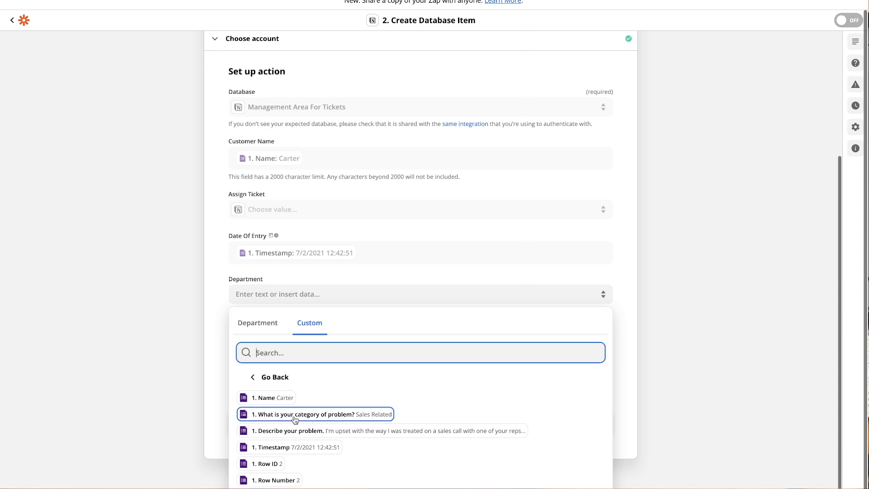
left_click(365, 415)
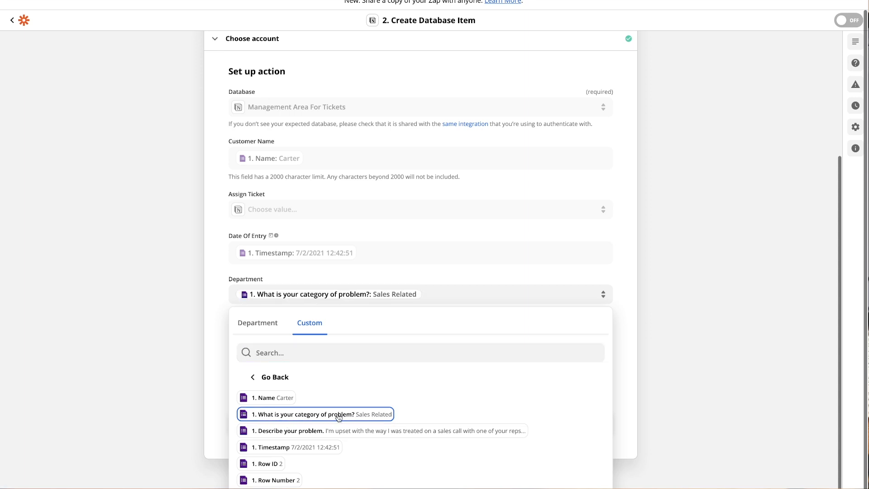
left_click(189, 388)
Map the problem description into Content and send a test item to Notion.
left_click(311, 346)
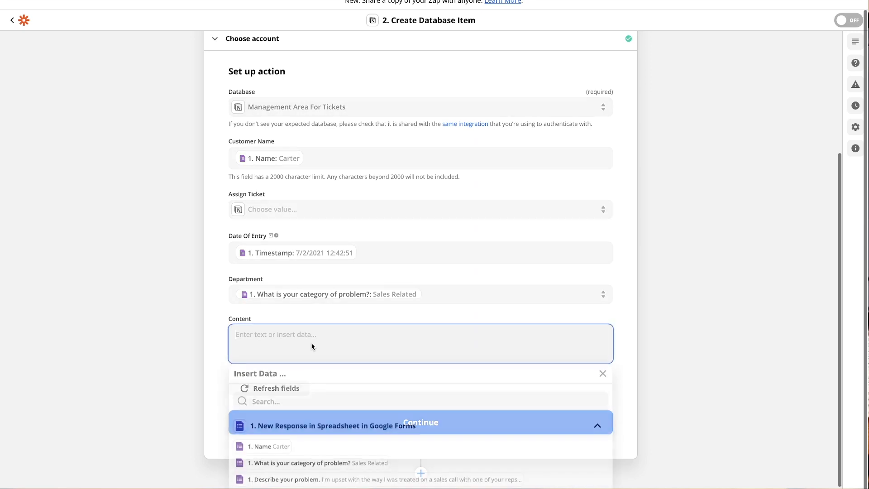
left_click(322, 465)
left_click(178, 360)
left_click_drag(225, 329, 243, 330)
left_click(201, 335)
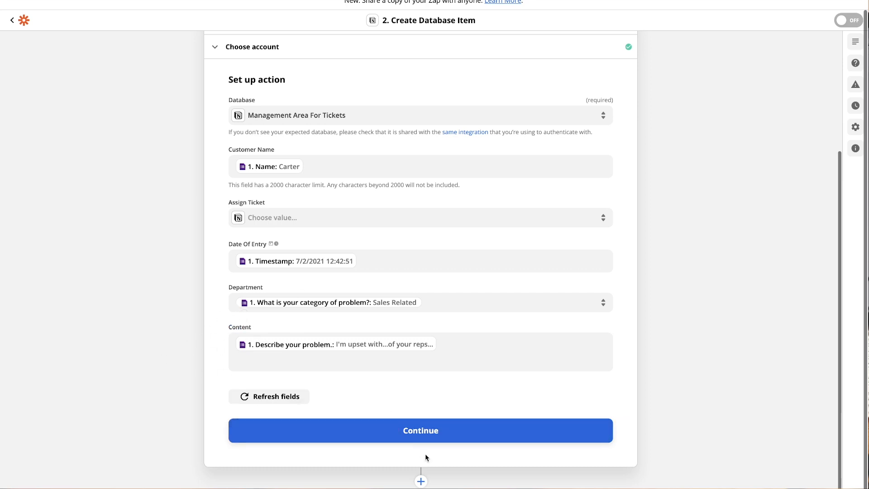
left_click(425, 434)
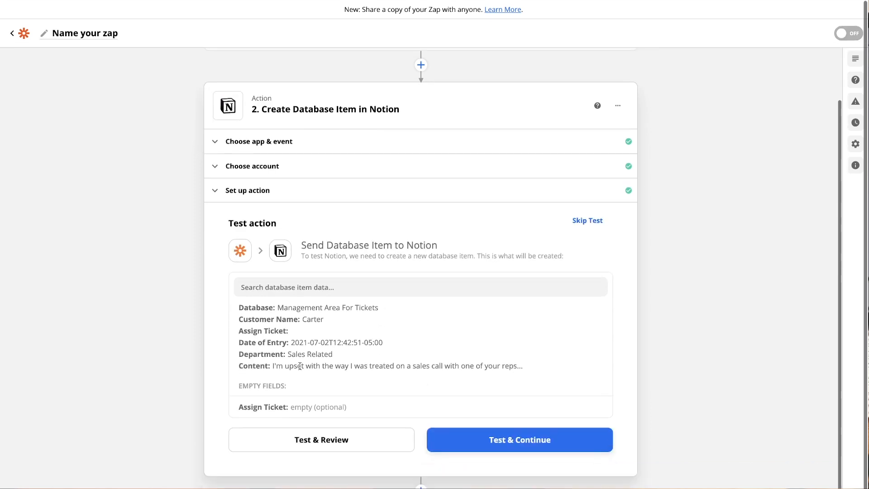
left_click(512, 431)
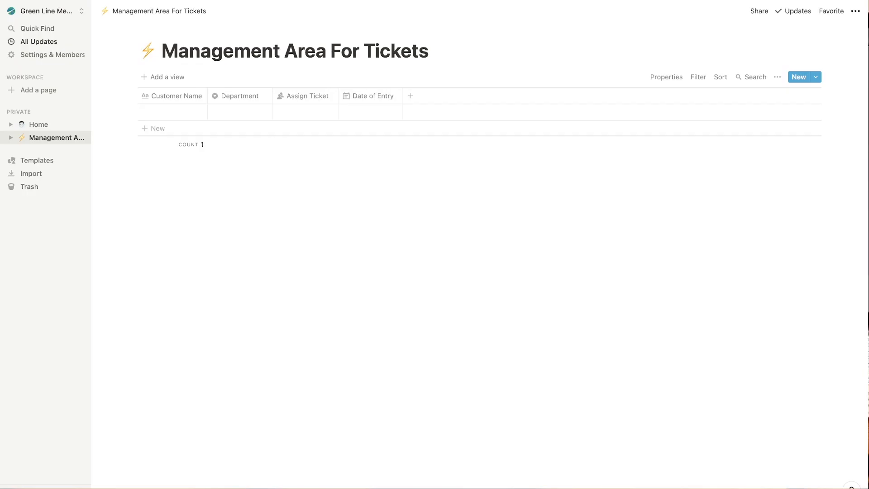
Reload the tickets table and delete its empty row.
key("super+r")
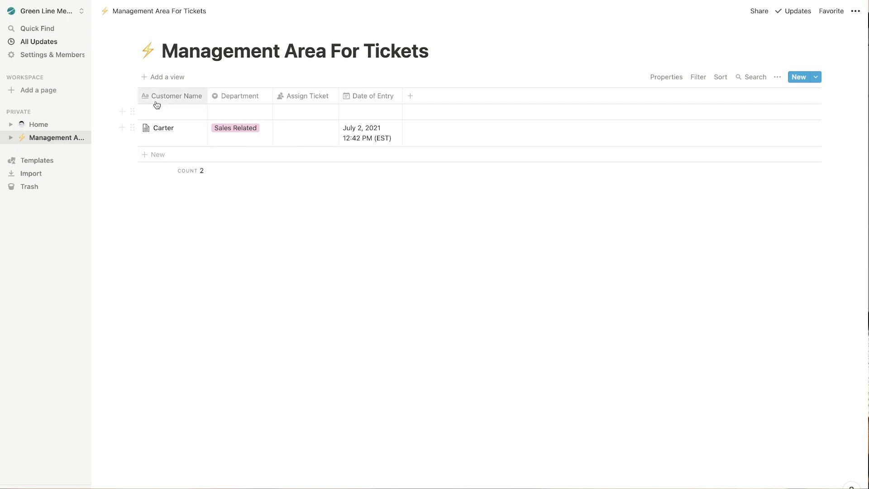
left_click(131, 113)
left_click(90, 80)
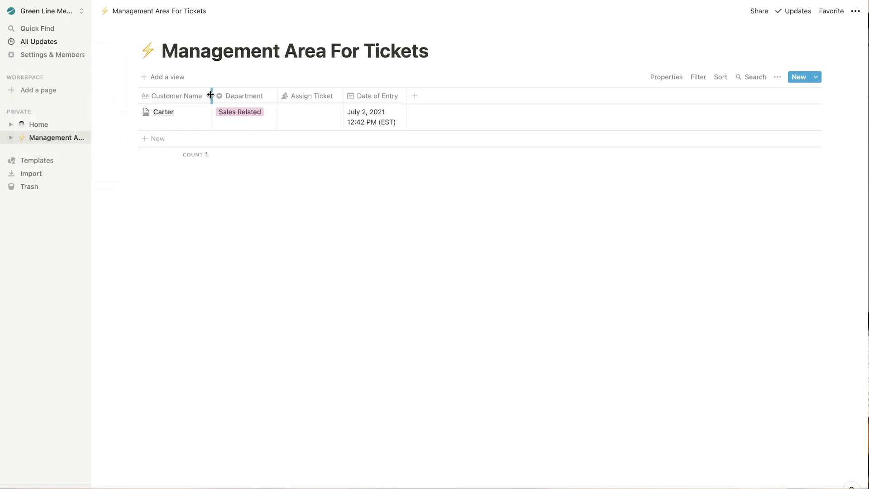
Assign the Sales Related test ticket to a team member in the Assign Ticket column.
left_click(282, 117)
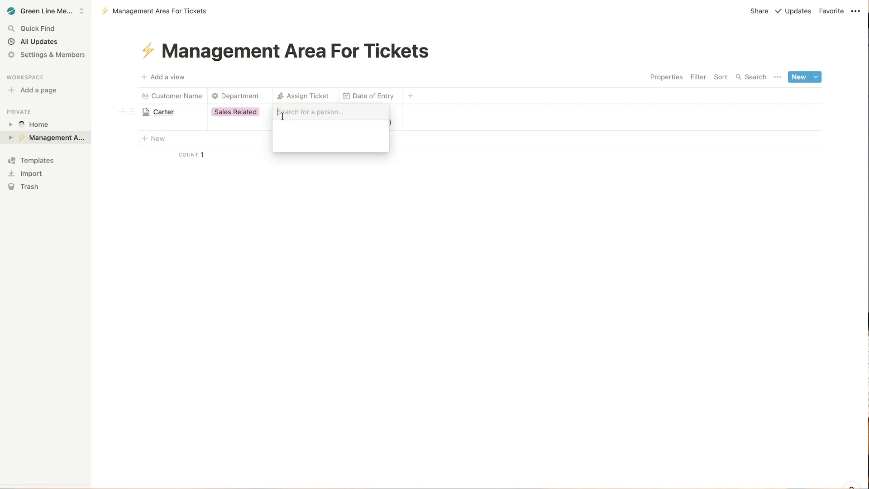
left_click(312, 143)
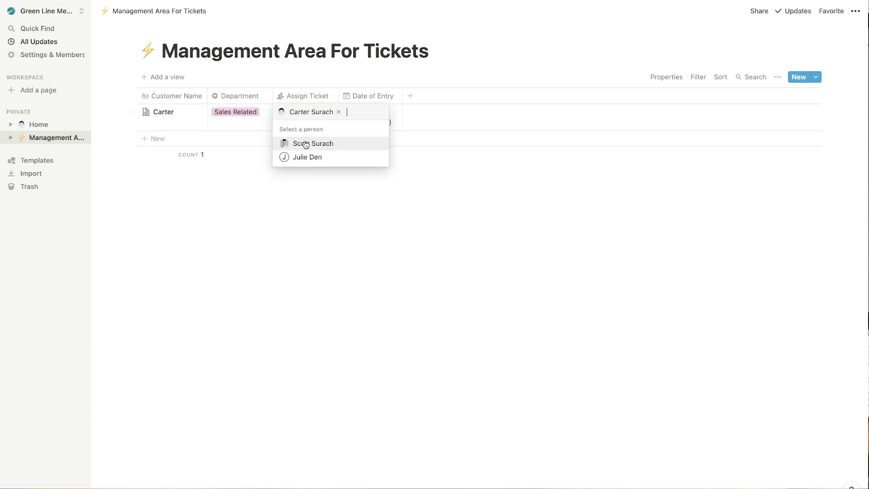
left_click(231, 200)
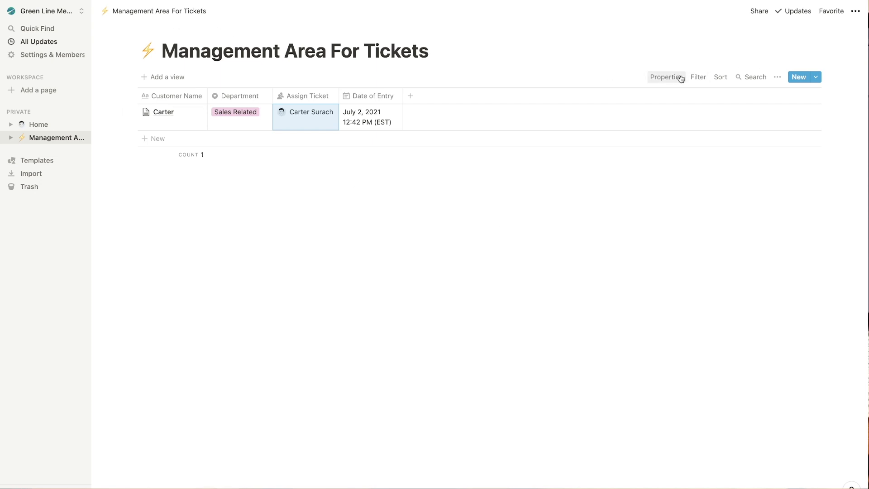
left_click(697, 77)
Dismiss the unused filter panel and create a Board view of the tickets grouped by Department.
left_click(599, 168)
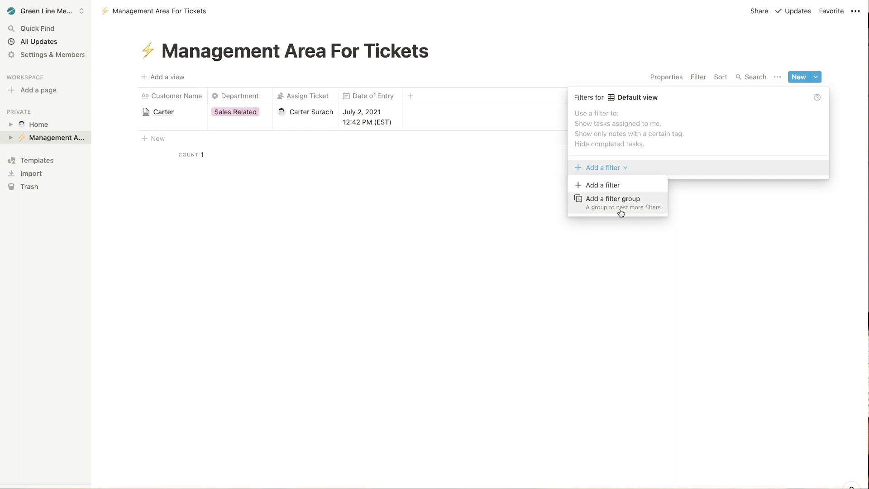
left_click(322, 277)
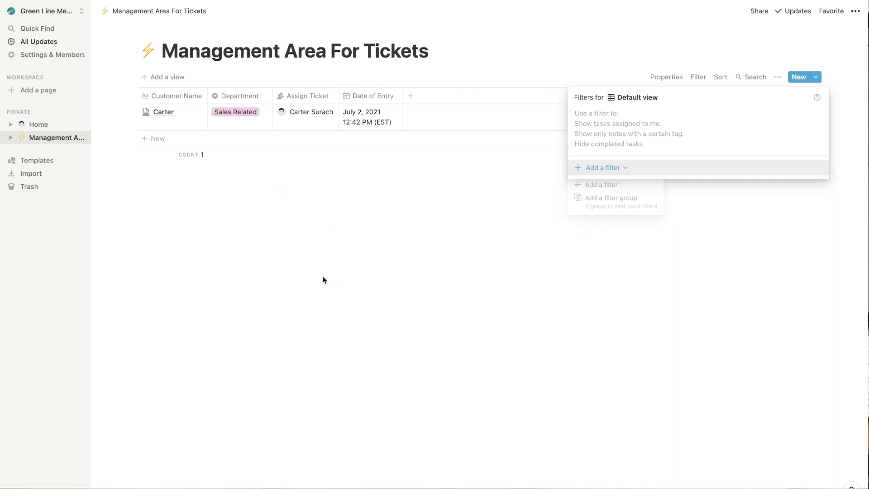
left_click(170, 75)
left_click(167, 76)
left_click(195, 158)
left_click(218, 294)
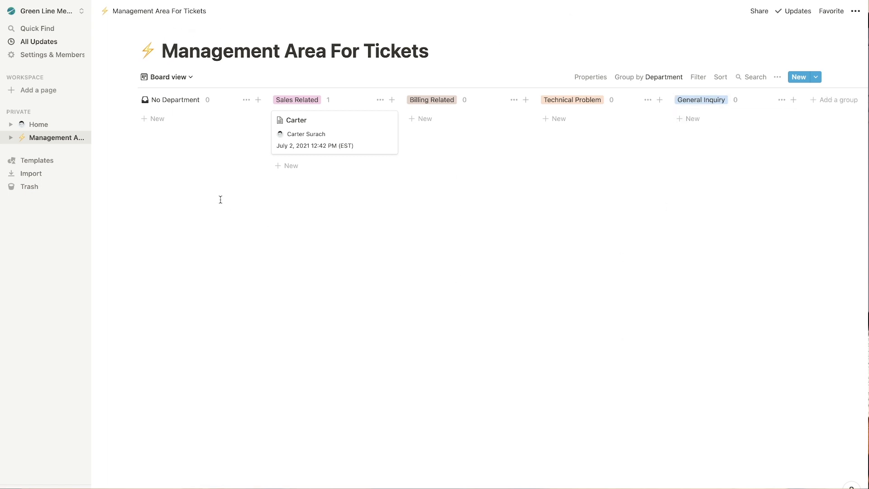
Add a Timeline view to the tickets database.
left_click(190, 77)
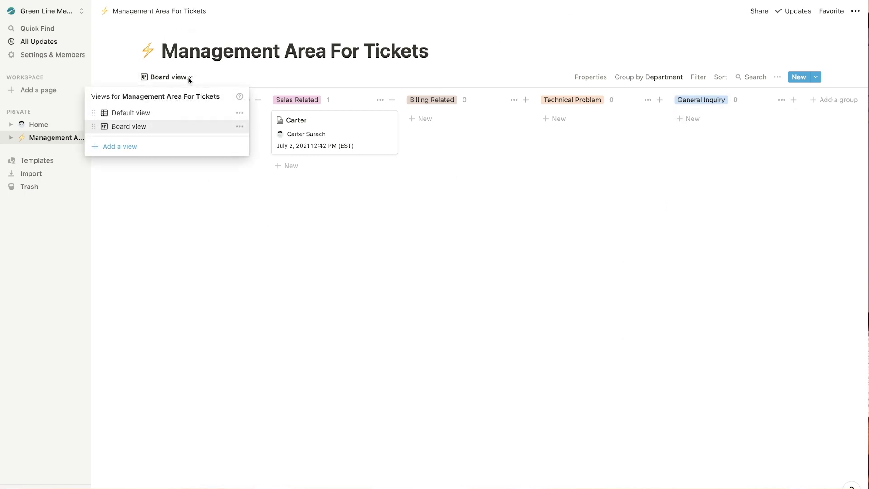
left_click(131, 146)
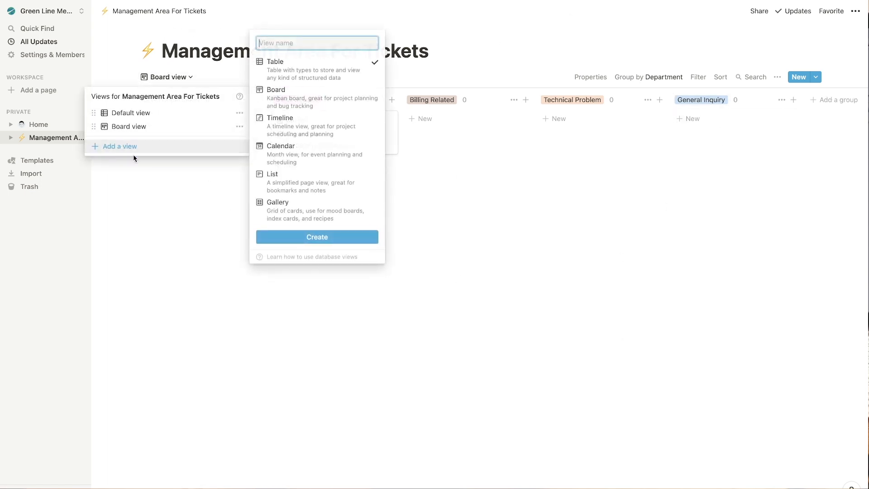
left_click(314, 130)
left_click(322, 235)
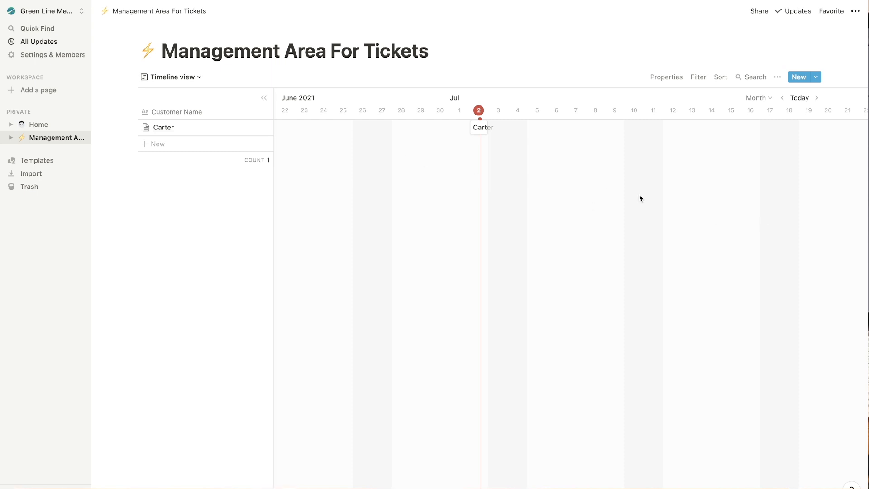
Add a Gallery view to the tickets database.
left_click(194, 76)
left_click(135, 159)
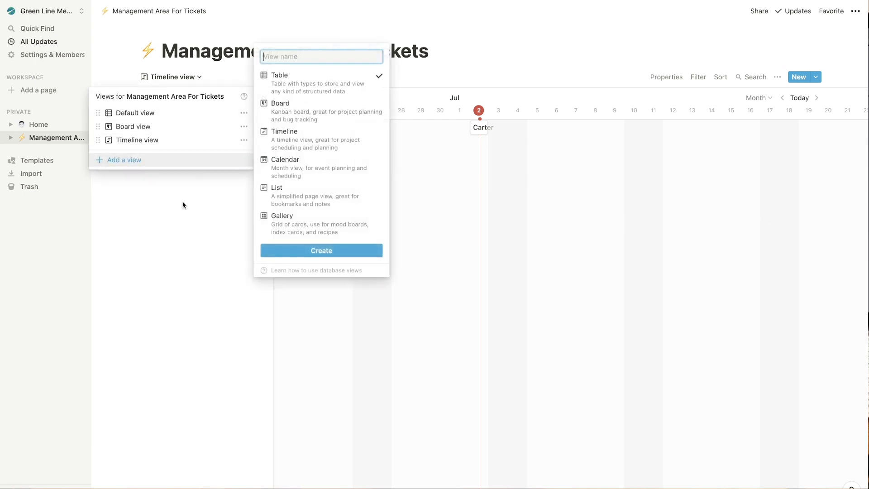
left_click(319, 234)
left_click(321, 250)
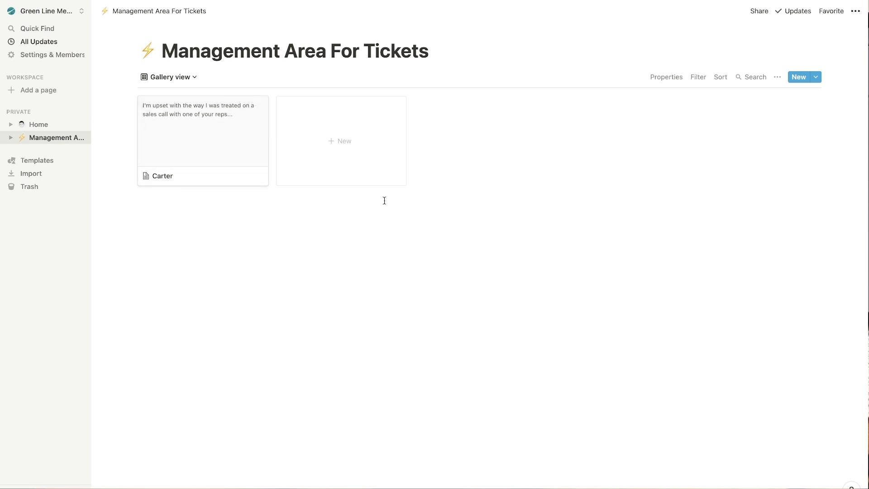
left_click(194, 78)
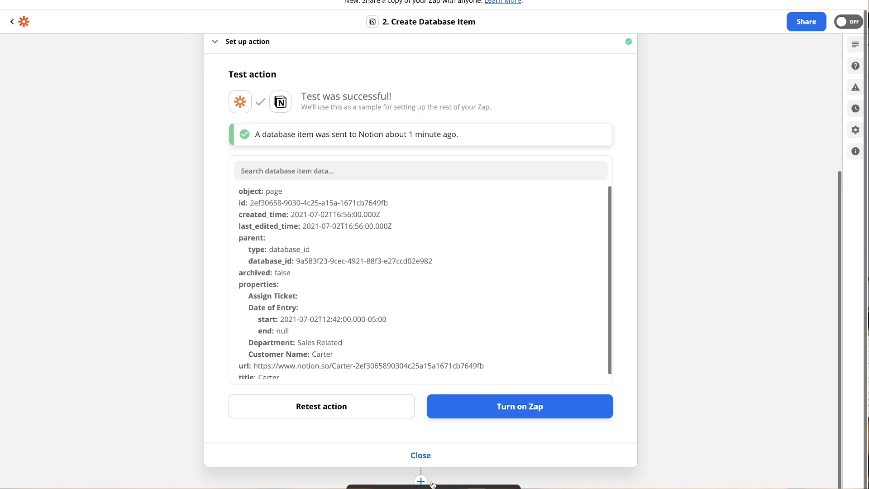